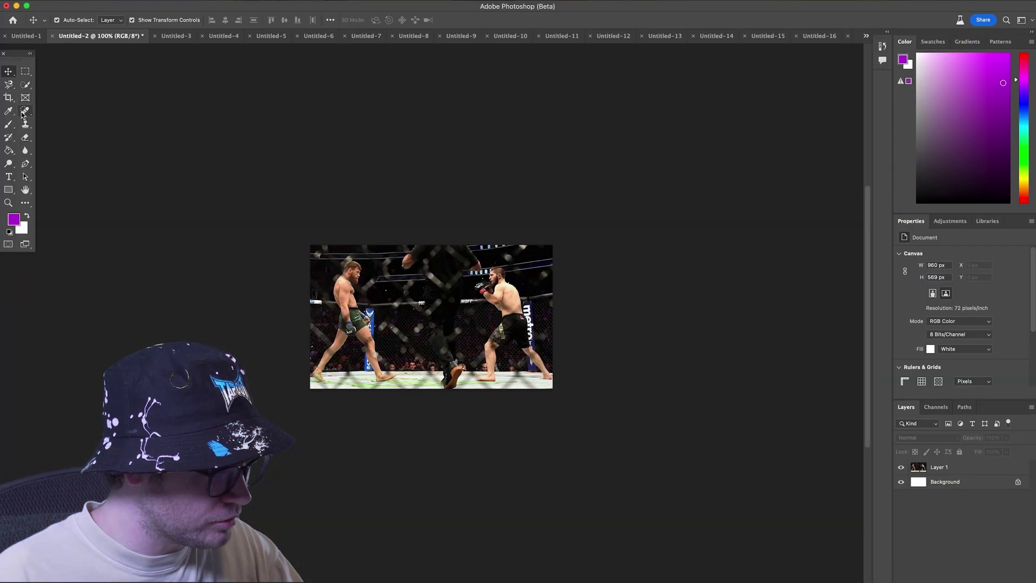
Extend the canvas with white space on all four sides of the two-fighter photo, to about 1576 × 1028 px, using Crop
key("c")
left_click_drag(309, 316, 274, 317)
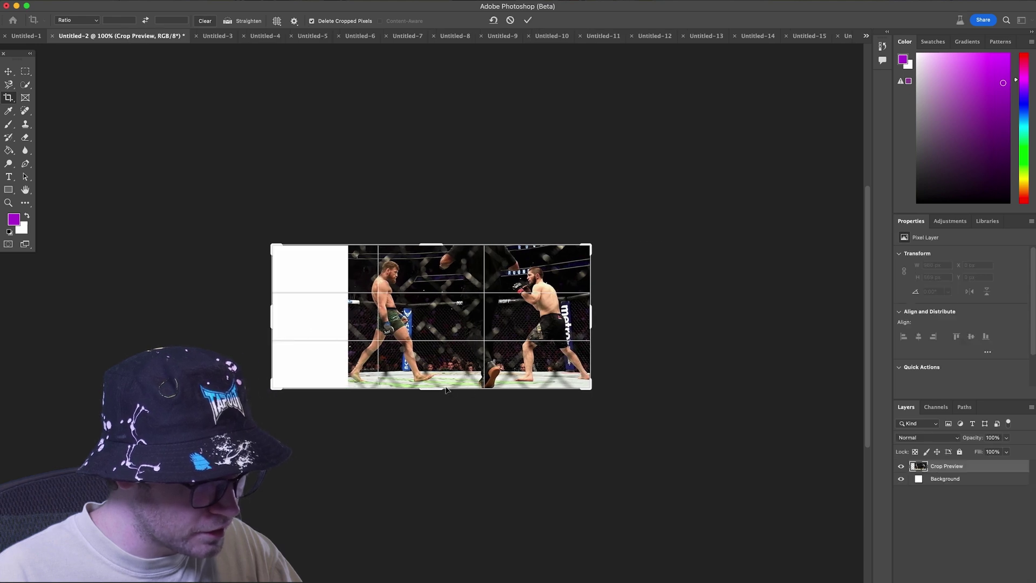
left_click_drag(437, 390, 432, 415)
left_click_drag(584, 317, 627, 324)
left_click_drag(422, 217, 422, 186)
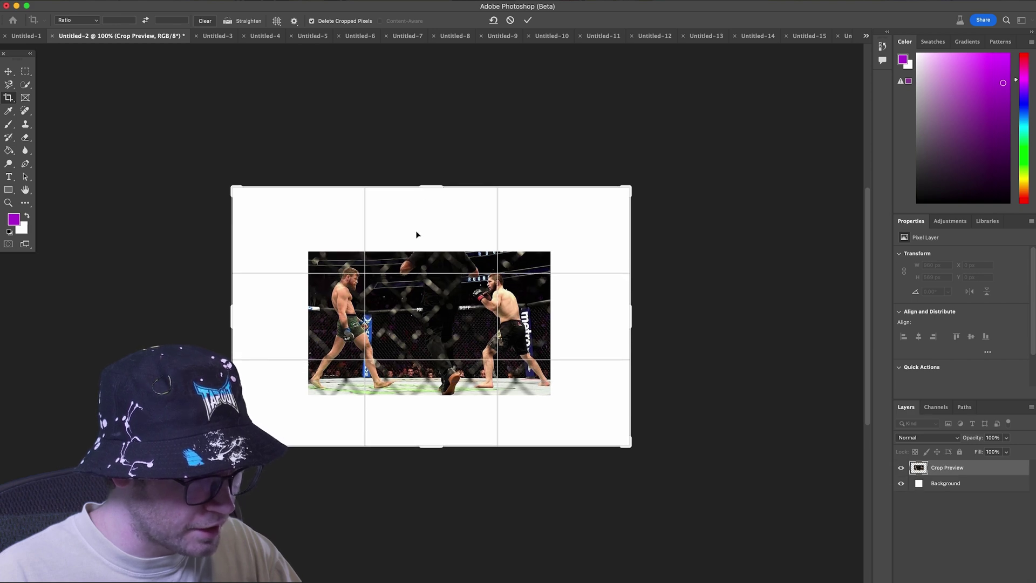
key("Return")
Select the photo area, invert the selection, and fill the surrounding white border using Generative Fill with a blank prompt
key("m")
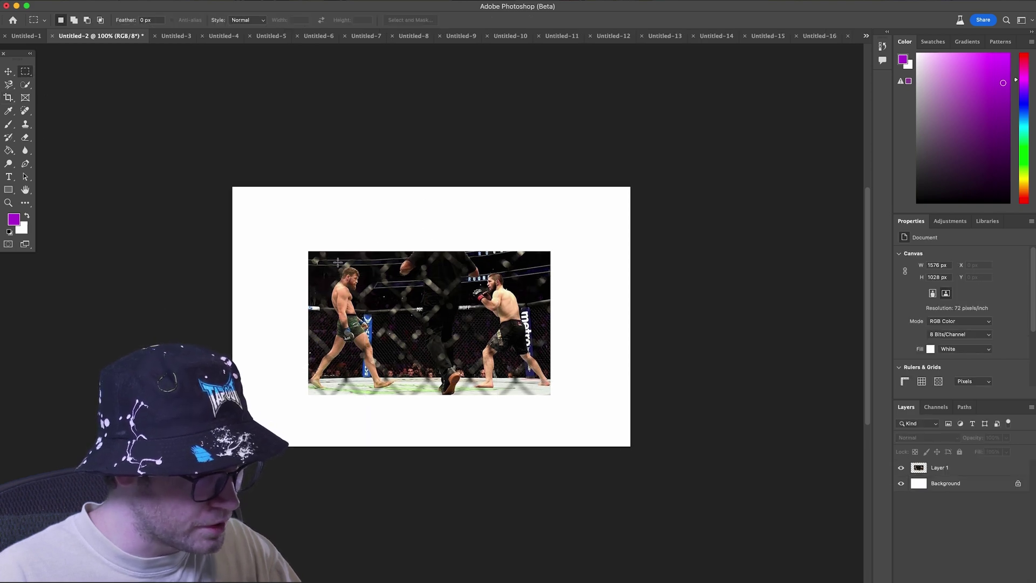
left_click_drag(311, 251, 550, 395)
right_click(539, 321)
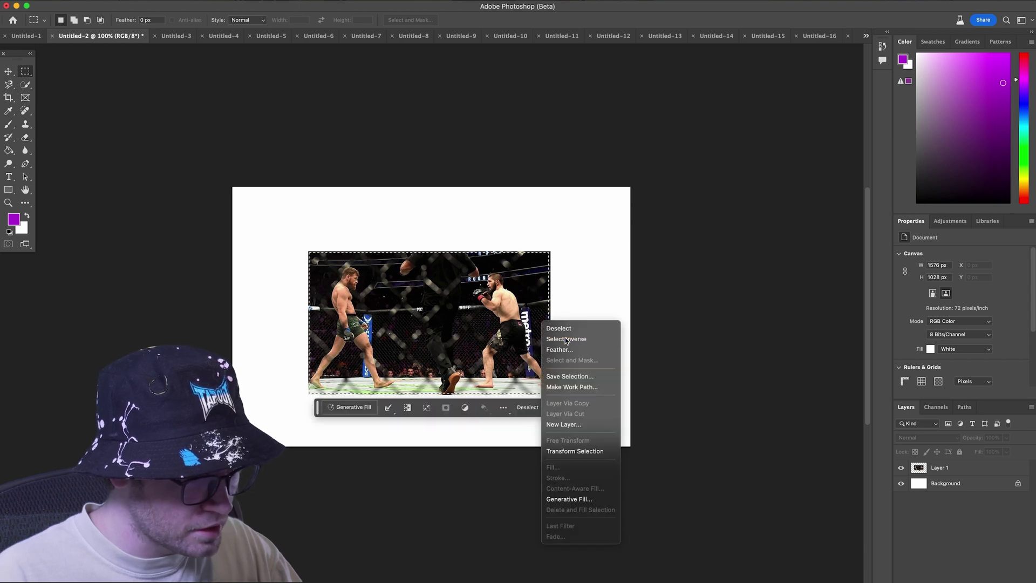
left_click(583, 340)
left_click(353, 460)
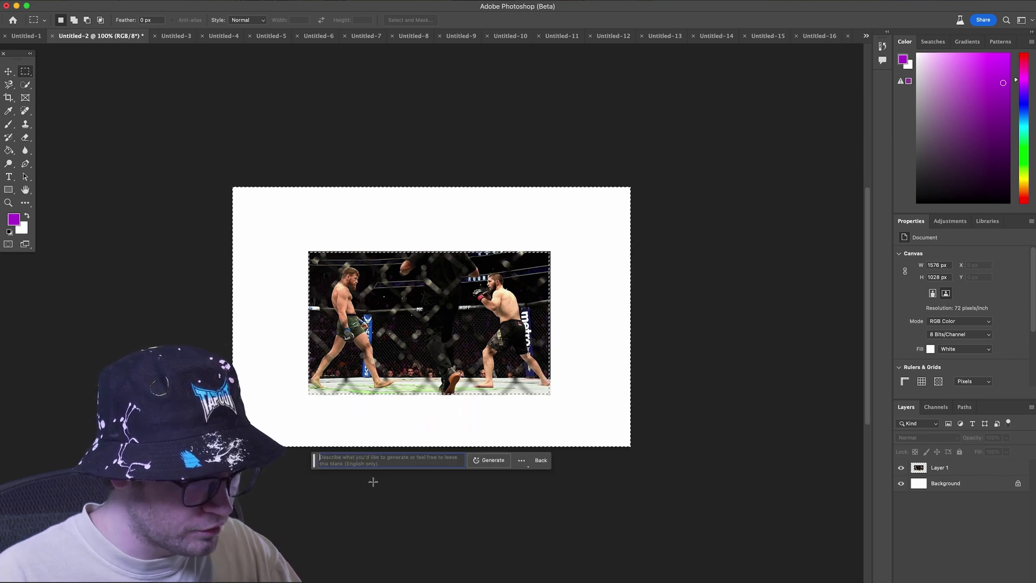
left_click(490, 463)
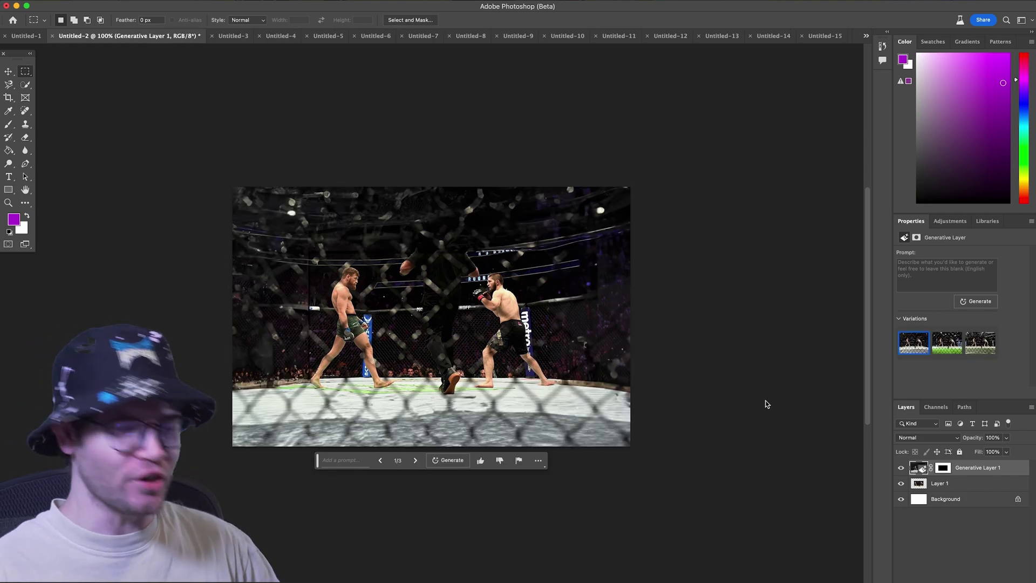
Compare the generated variations of the extended arena and generate another set with a blank prompt
right_click(766, 404)
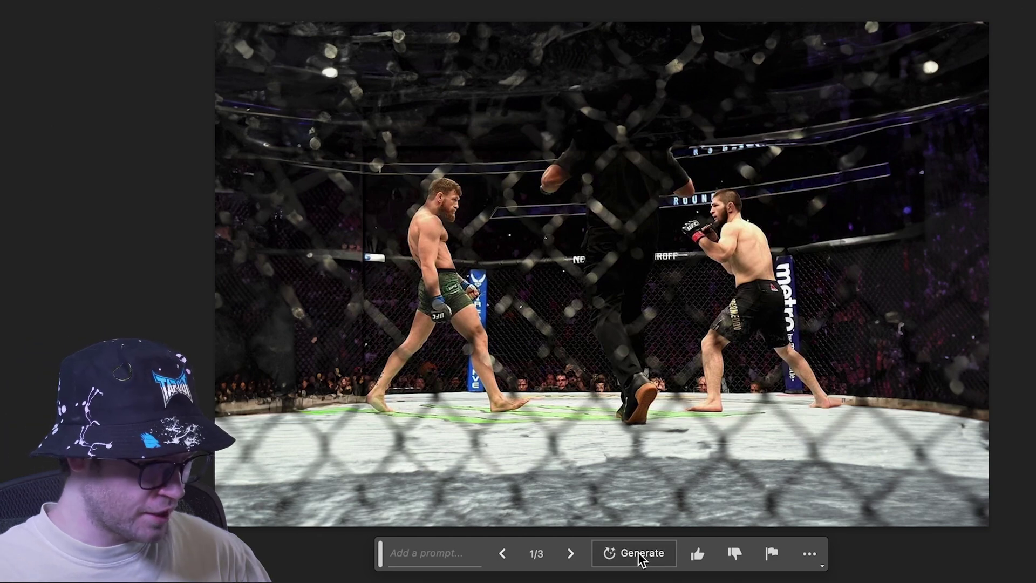
left_click(571, 554)
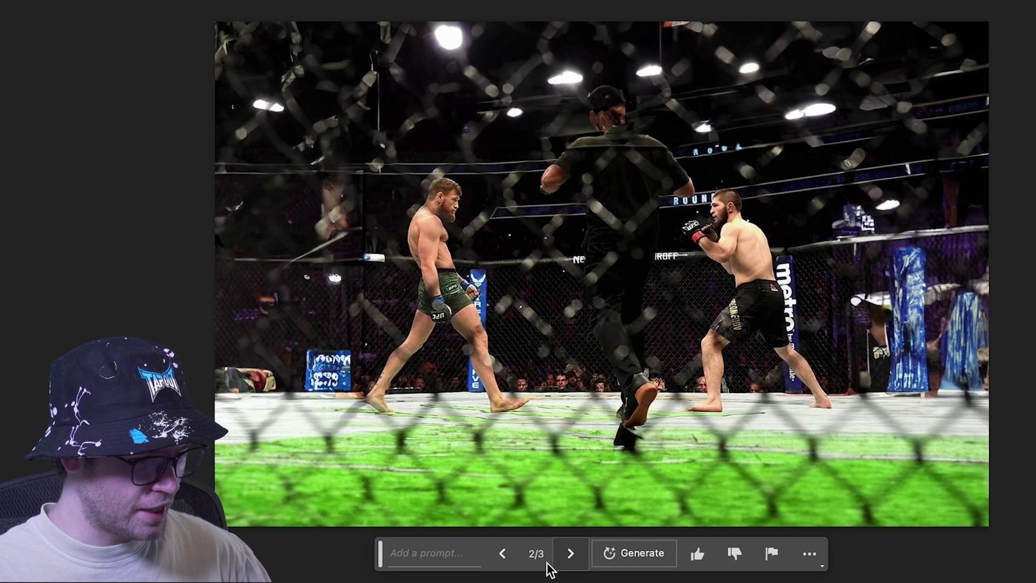
left_click(507, 558)
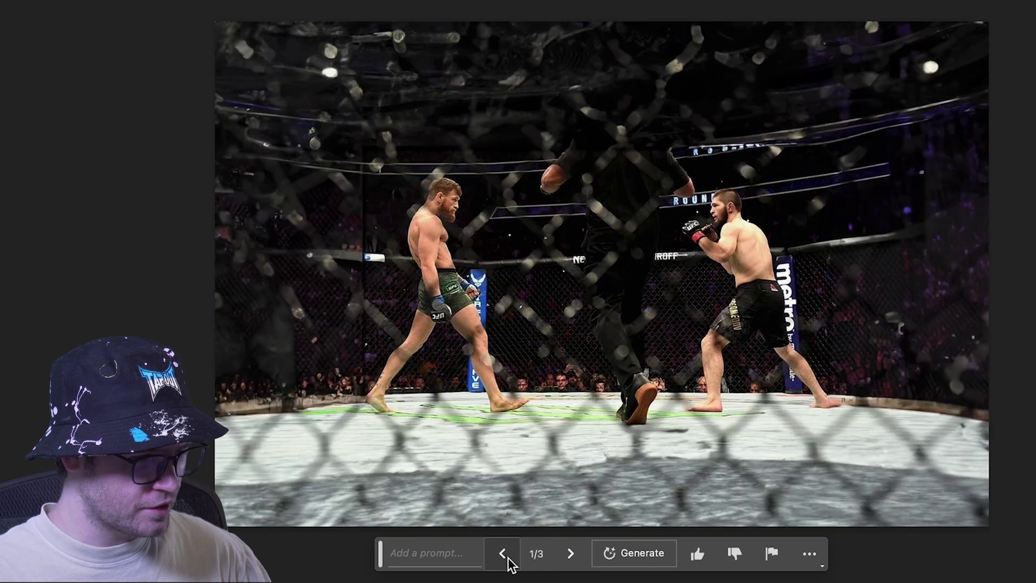
left_click(567, 557)
left_click(566, 556)
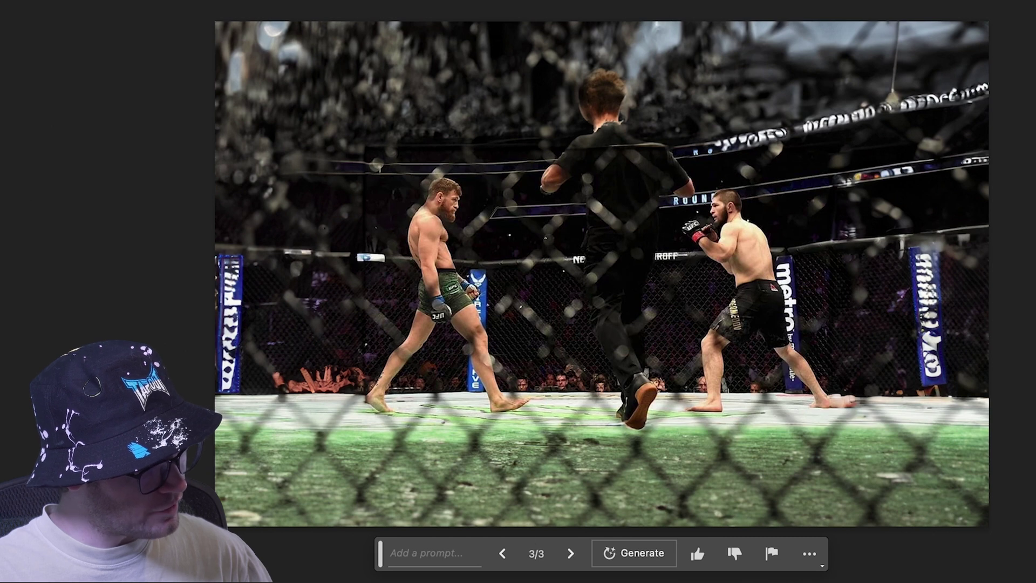
left_click(644, 556)
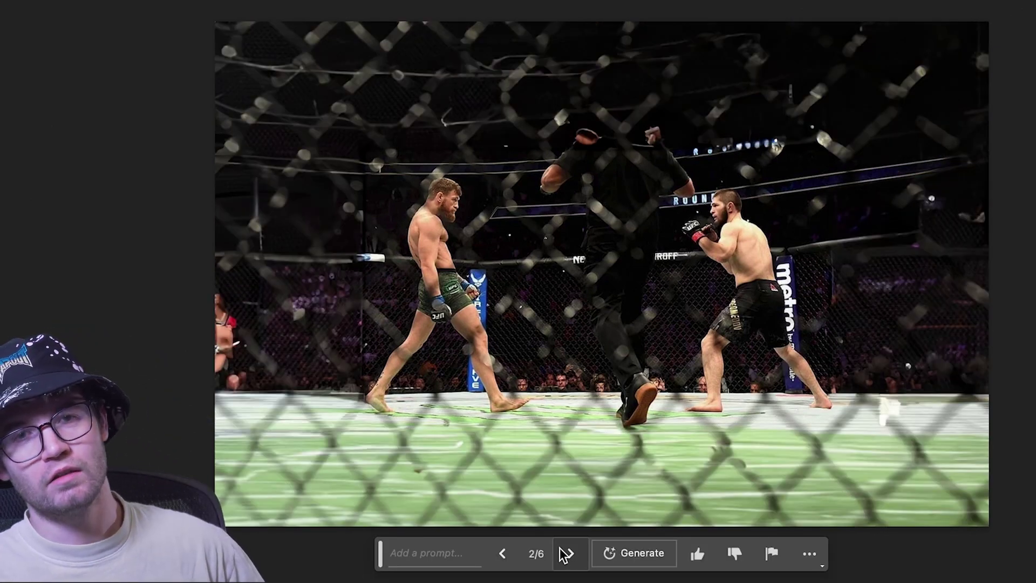
left_click(564, 552)
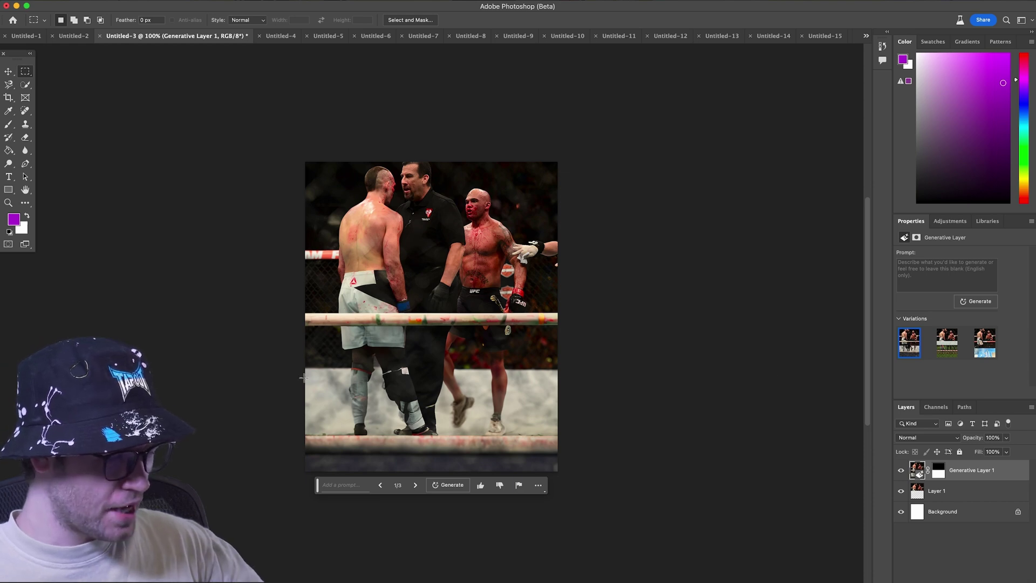
Review the three variations of the fighters' lower bodies in Untitled-3 and generate another set with a blank prompt
scroll(390, 413, "up", 2)
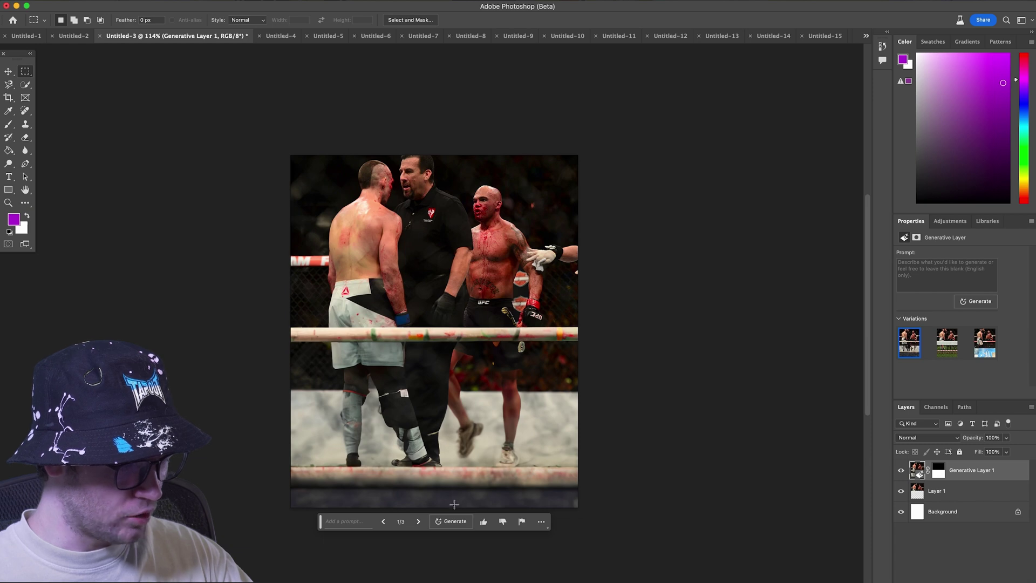
left_click(419, 522)
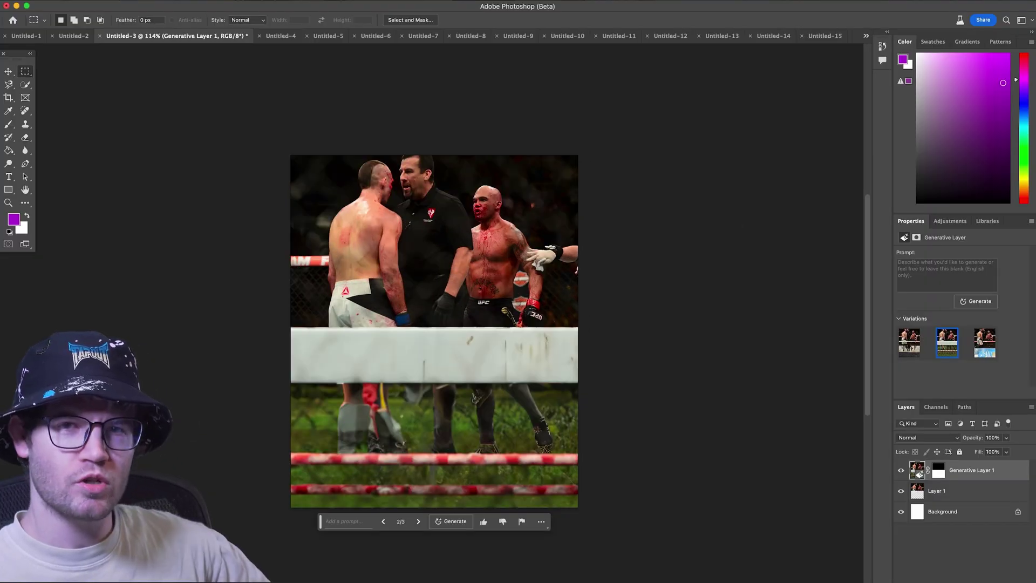
left_click(418, 521)
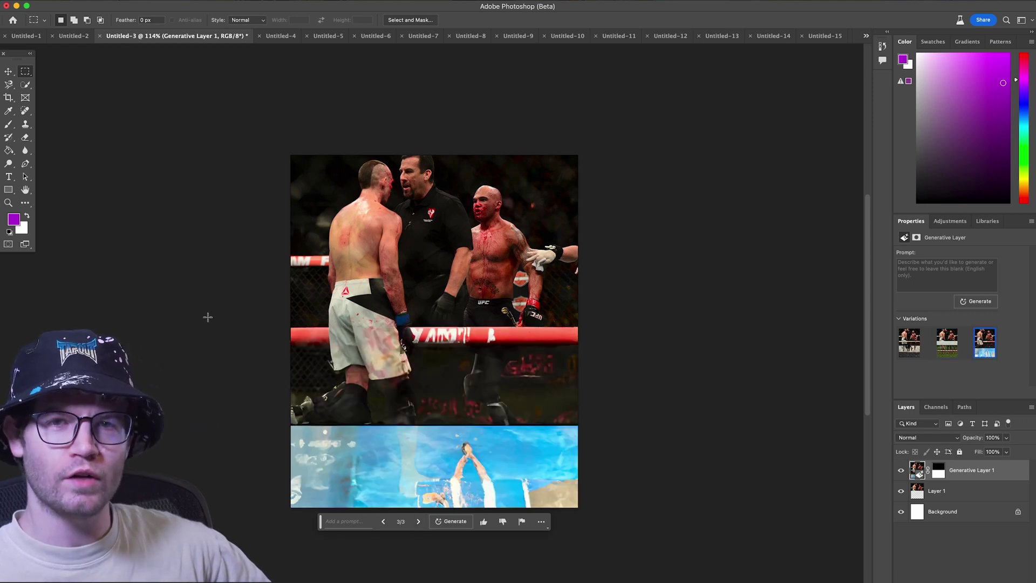
left_click(451, 522)
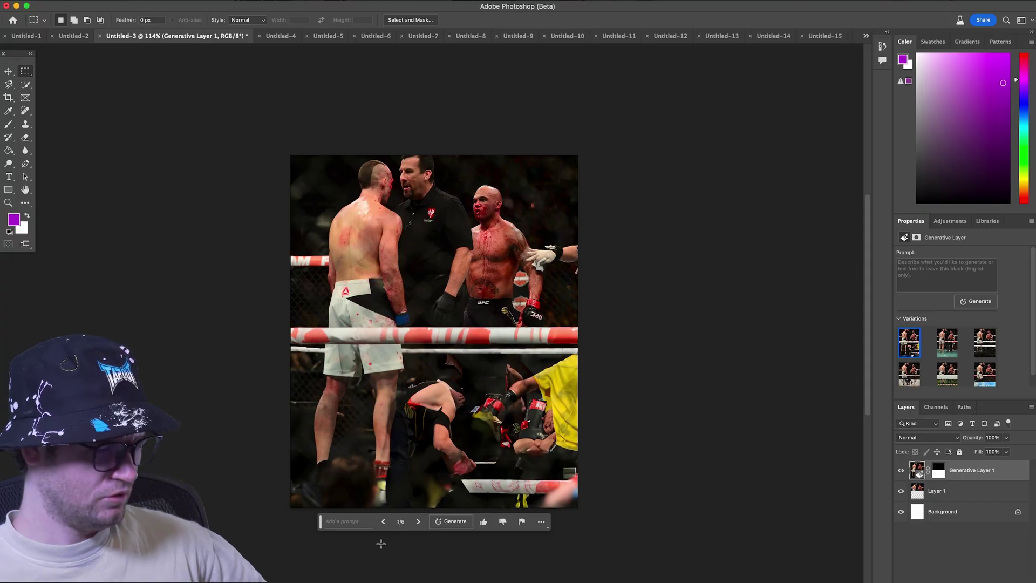
Cycle through the old and new variations of the generated lower half to compare the fighters' legs and ring floor
left_click(419, 522)
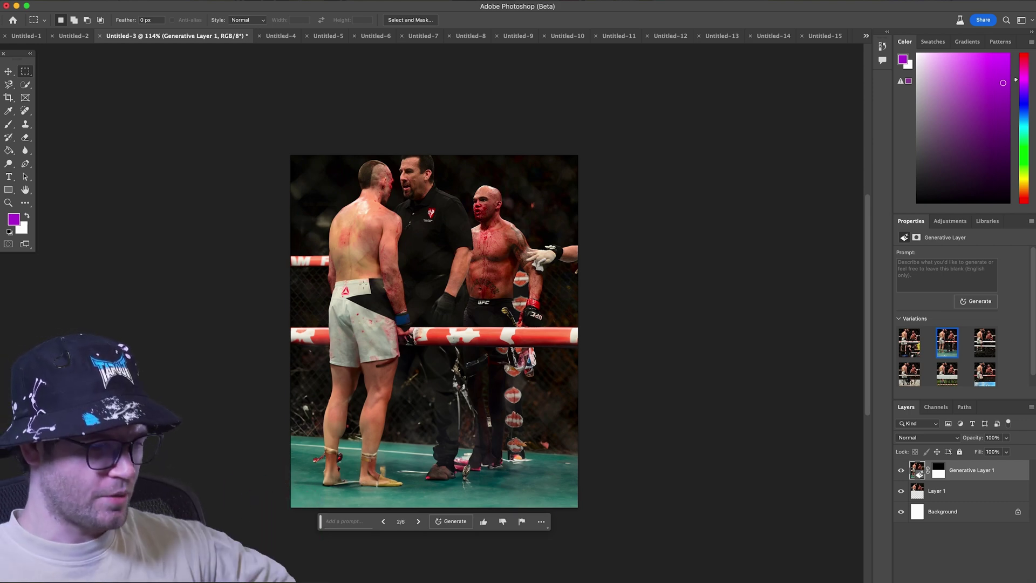
left_click(418, 521)
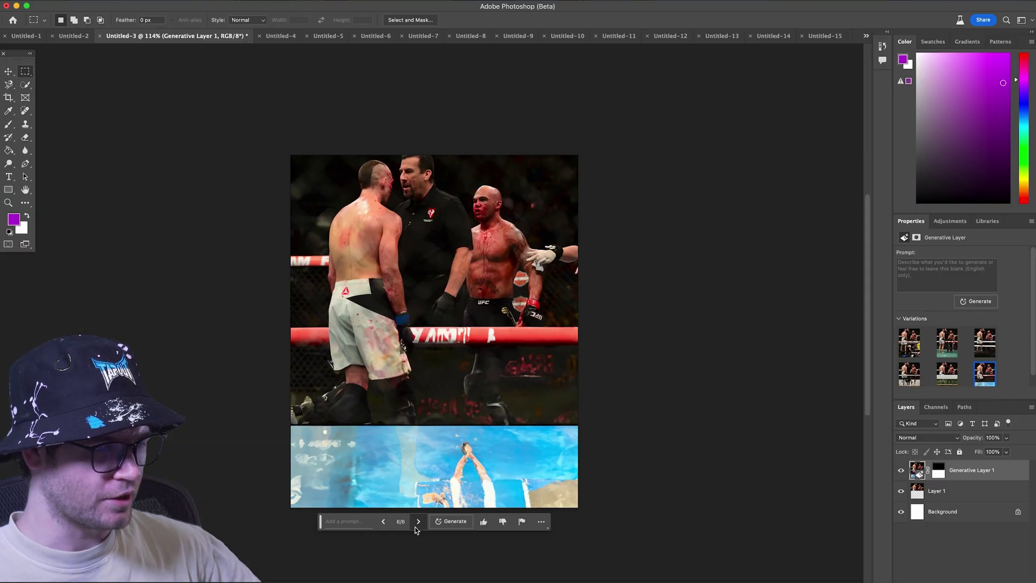
left_click(418, 521)
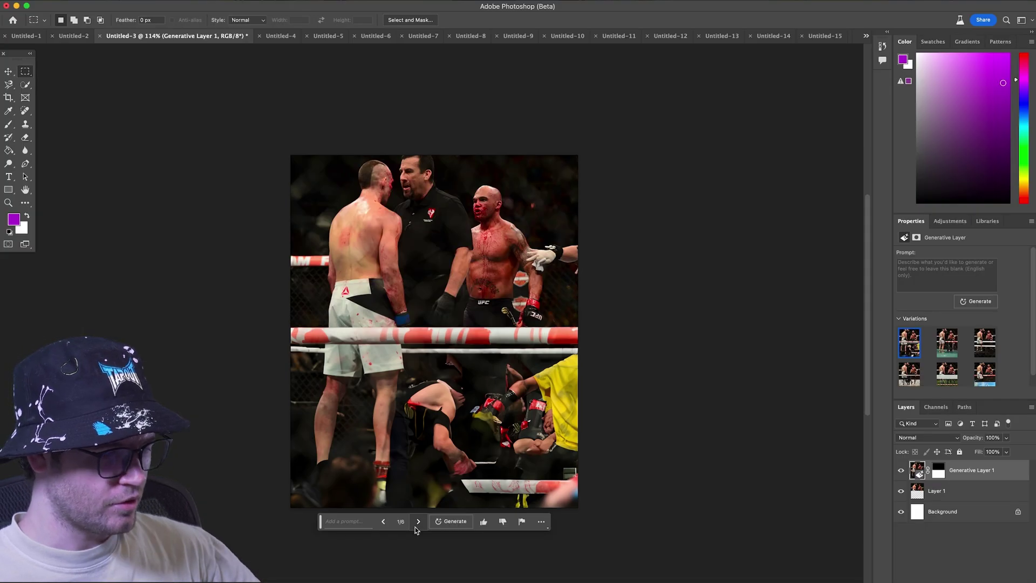
left_click(416, 527)
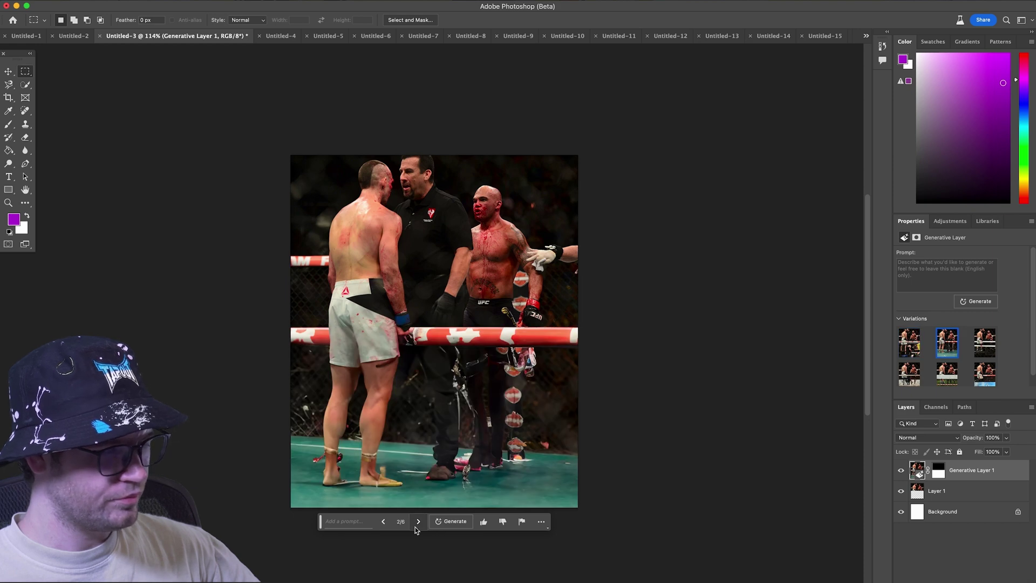
left_click(415, 527)
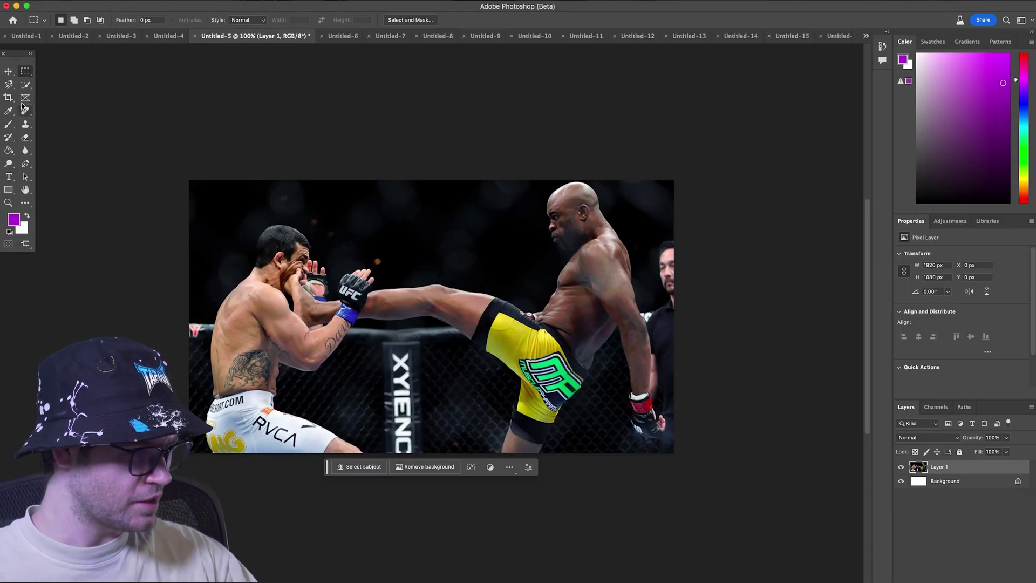
Extend the canvas below the kick photo in Untitled-5 to roughly square and fill the empty area using Generative Fill without a prompt
key("c")
left_click_drag(431, 452, 437, 551)
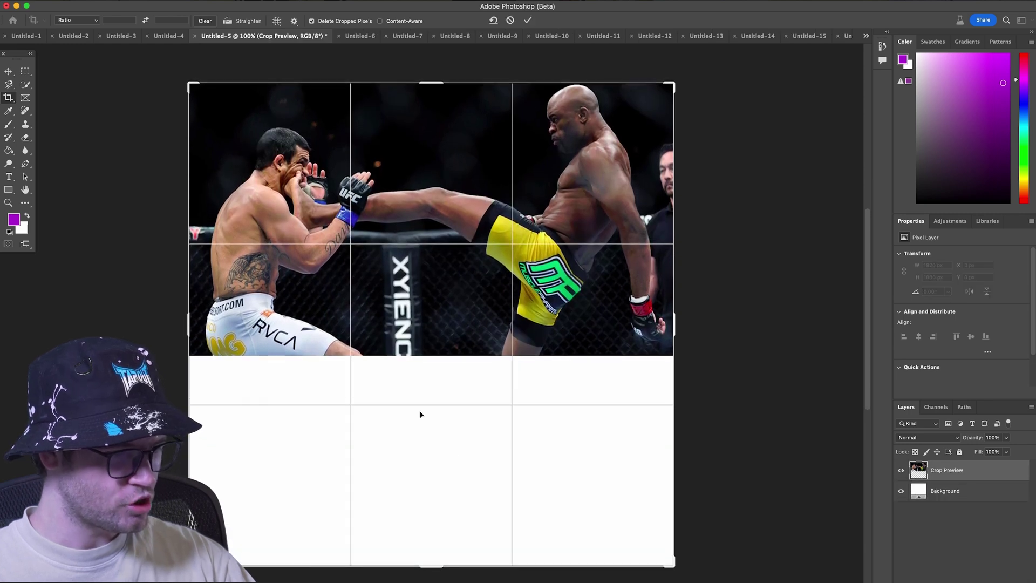
left_click(26, 71)
key("ctrl+a")
left_click(500, 575)
left_click(492, 576)
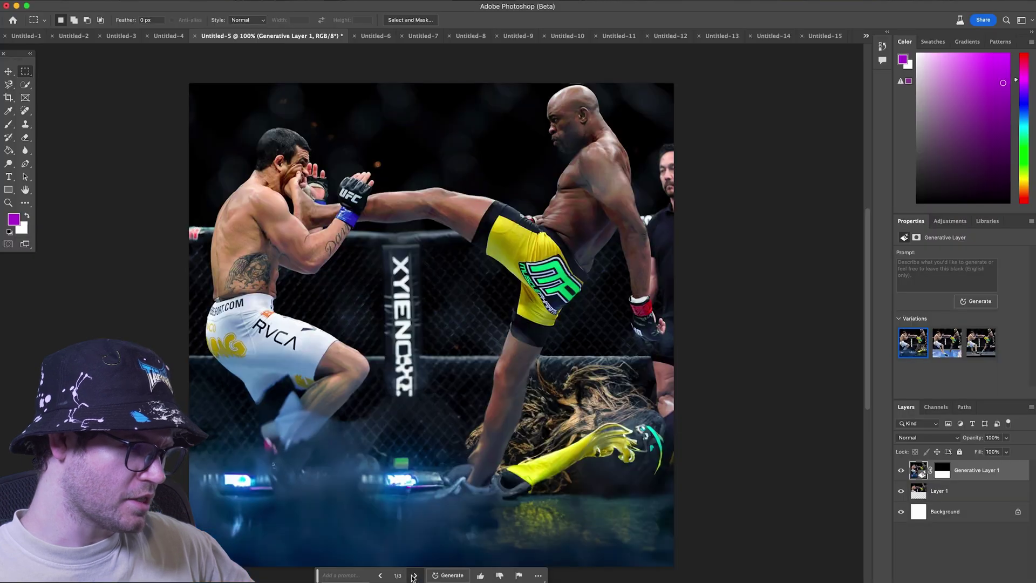
Review the three variations of the legs generated below the kick photo and generate another set with a blank prompt
left_click(414, 576)
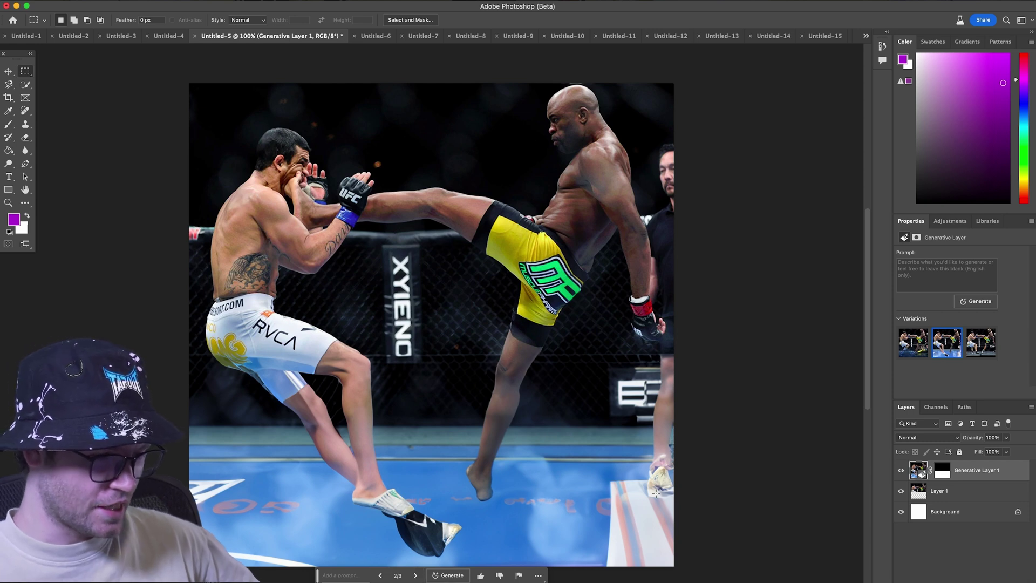
left_click(416, 576)
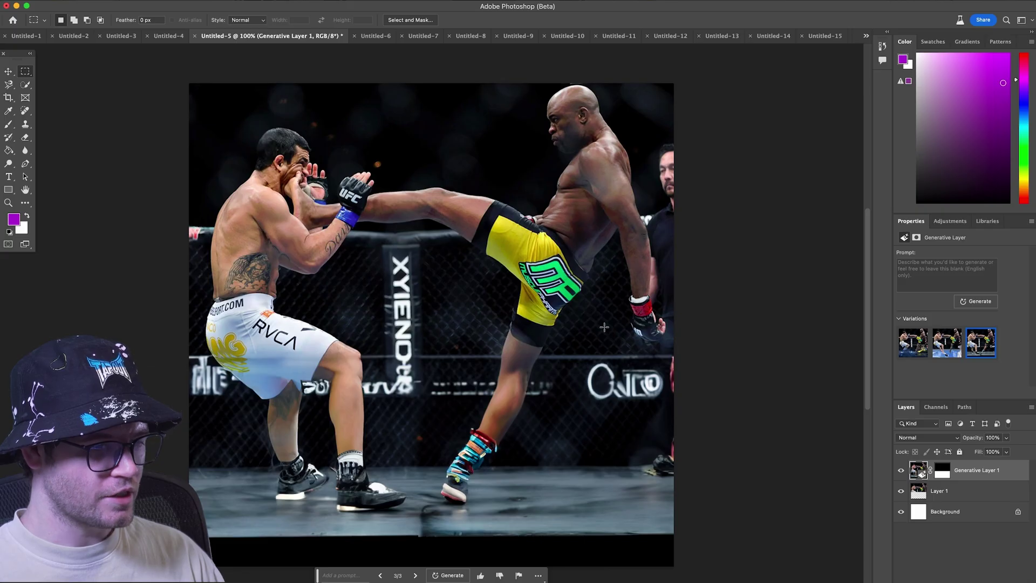
left_click(448, 575)
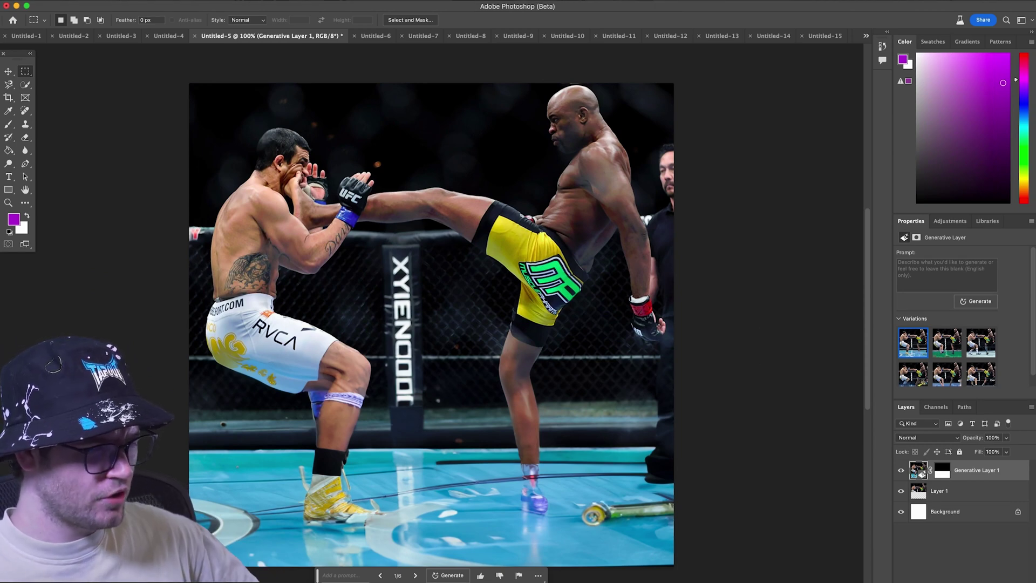
Browse the newly generated variations of the kick photo to compare the legs, shoes and mat
left_click(417, 576)
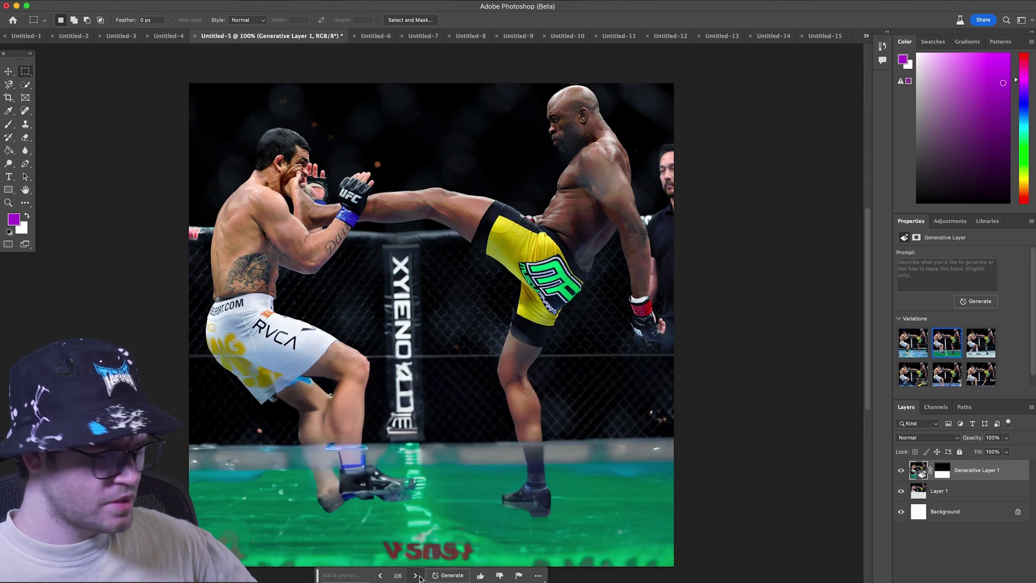
left_click(418, 577)
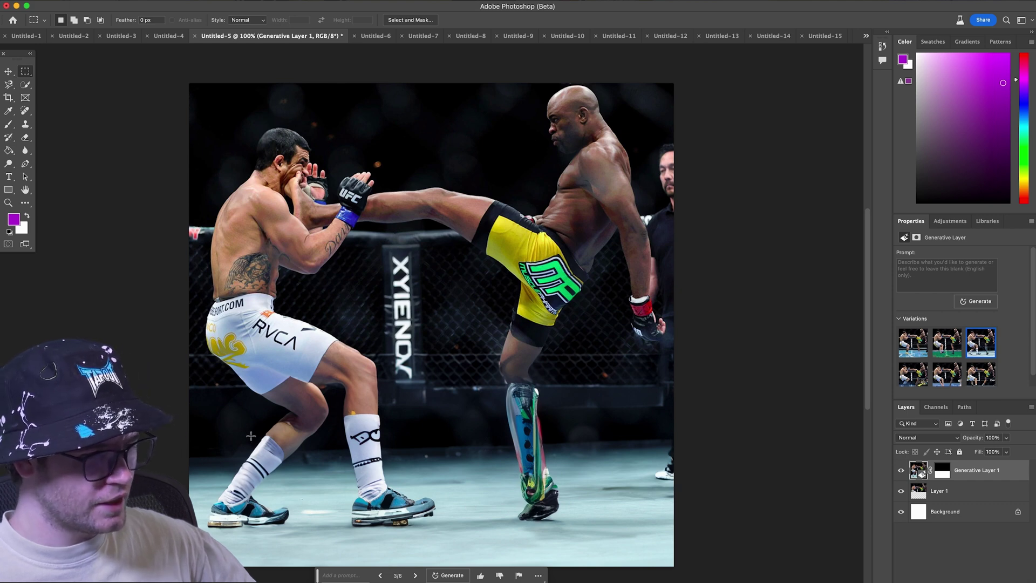
left_click(416, 575)
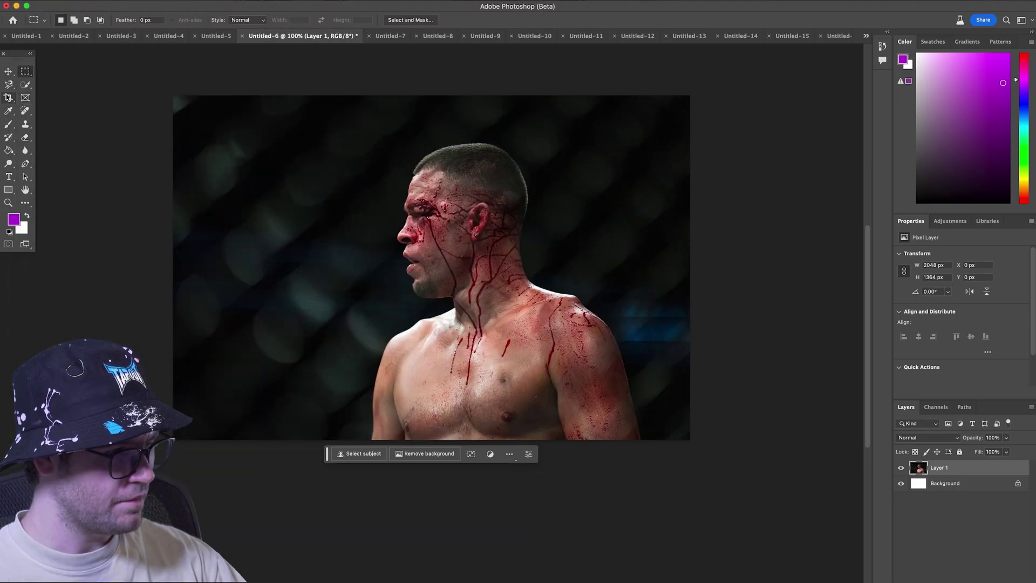
Extend the canvas about 2724 px below the portrait in Untitled-6 and fill the empty area using Generative Fill with a blank prompt
key("c")
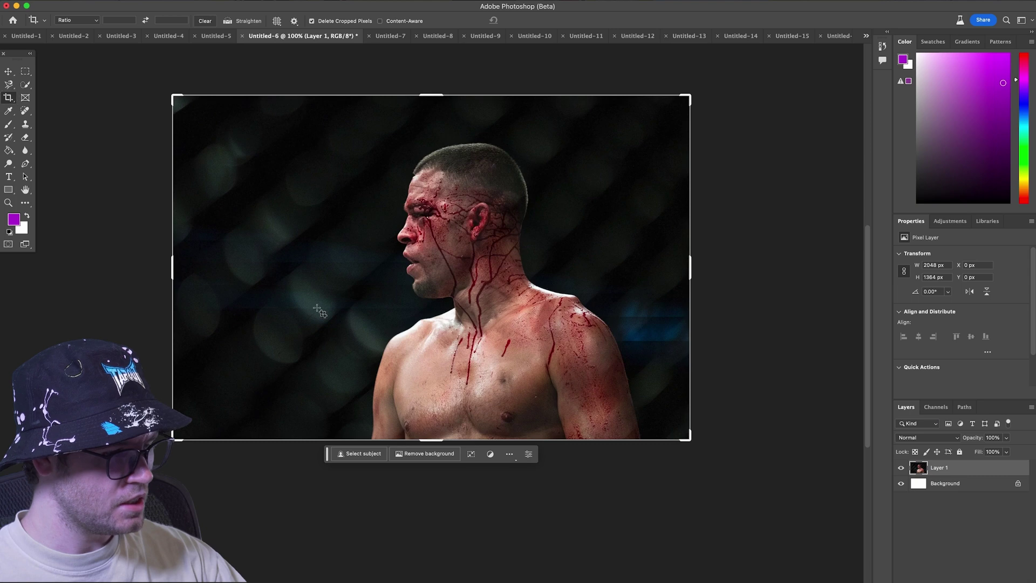
left_click_drag(432, 439, 432, 440)
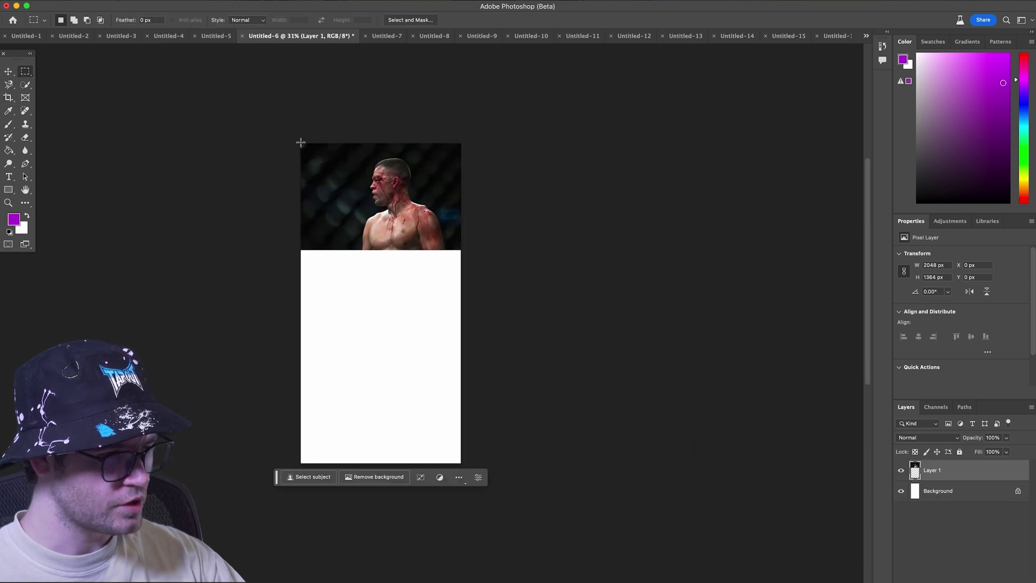
left_click_drag(300, 143, 469, 250)
right_click(383, 317)
left_click(423, 333)
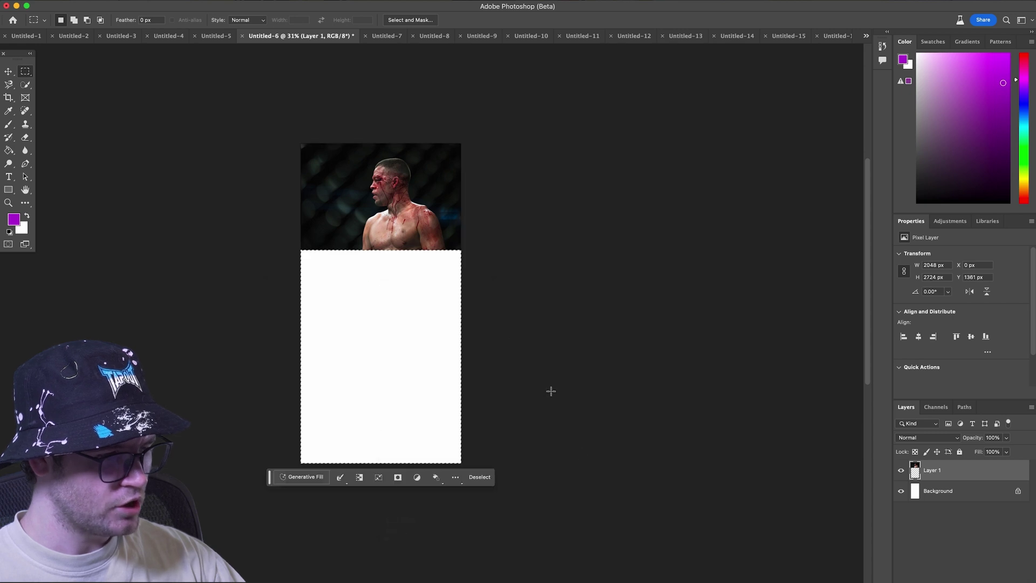
left_click(305, 476)
left_click(440, 477)
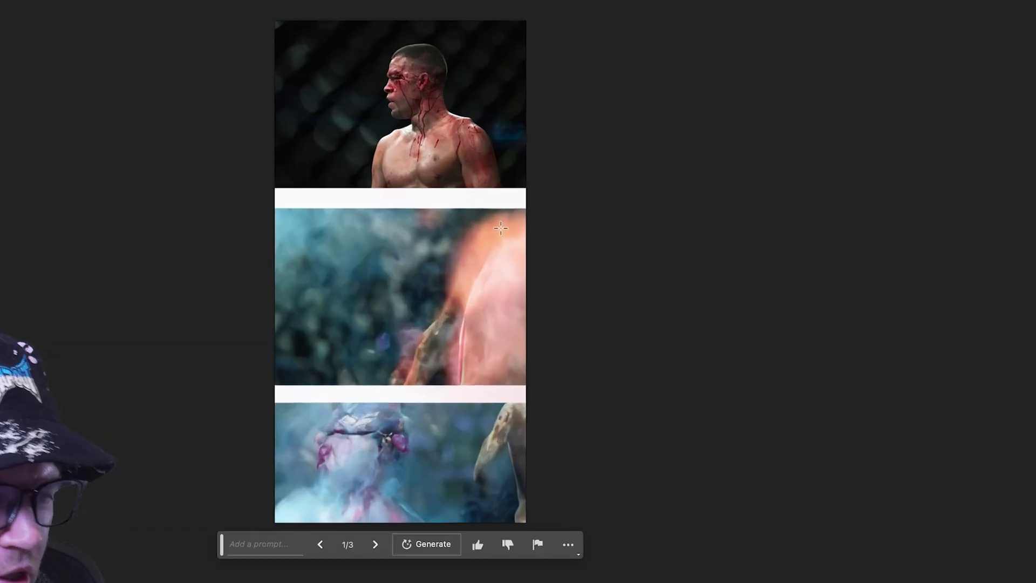
Browse through the three generated variations of the area below the portrait
left_click(370, 544)
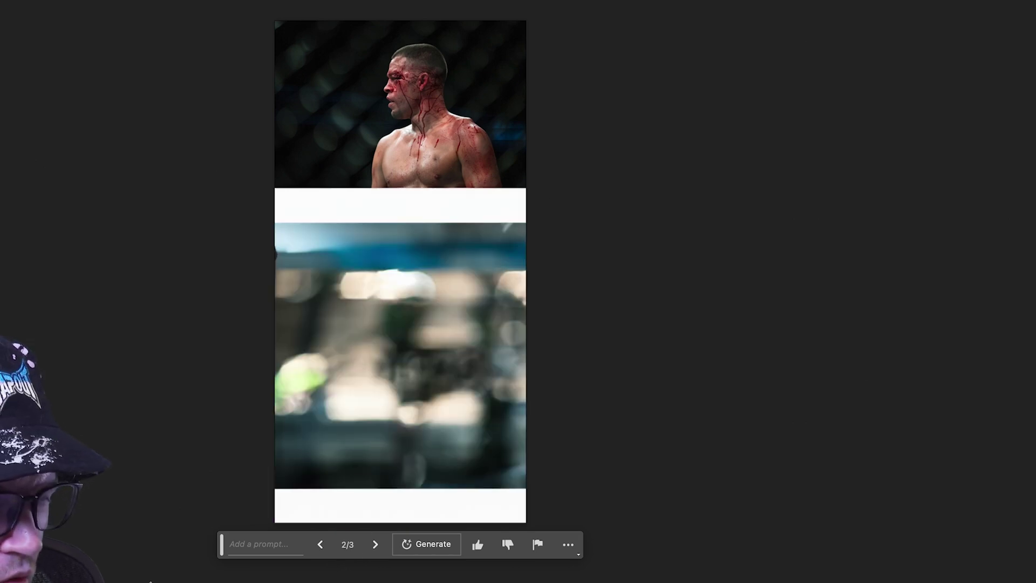
left_click(365, 477)
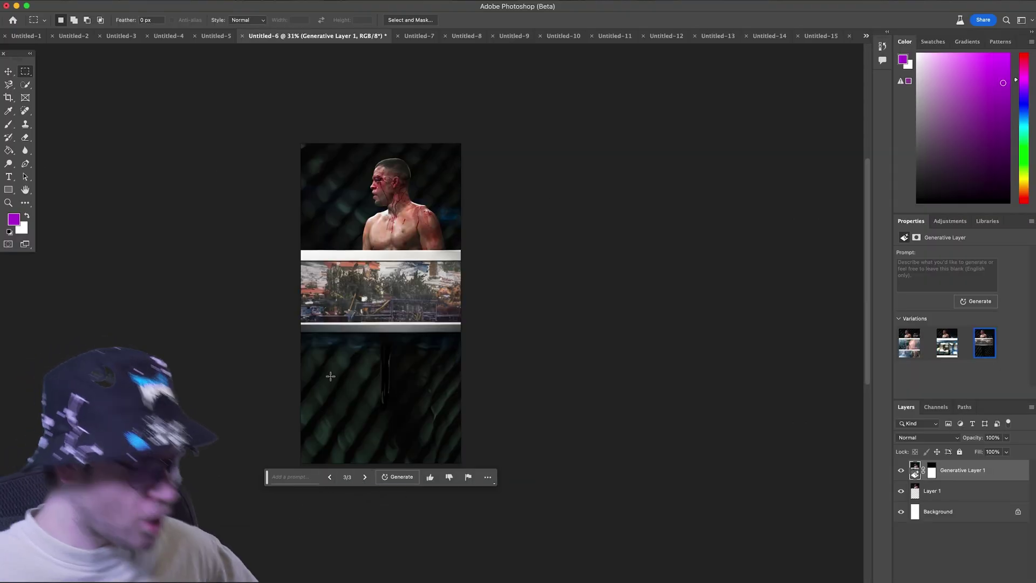
Examine how the third variation's generated area joins the portrait and the dark background beneath it
scroll(366, 326, "up", 4)
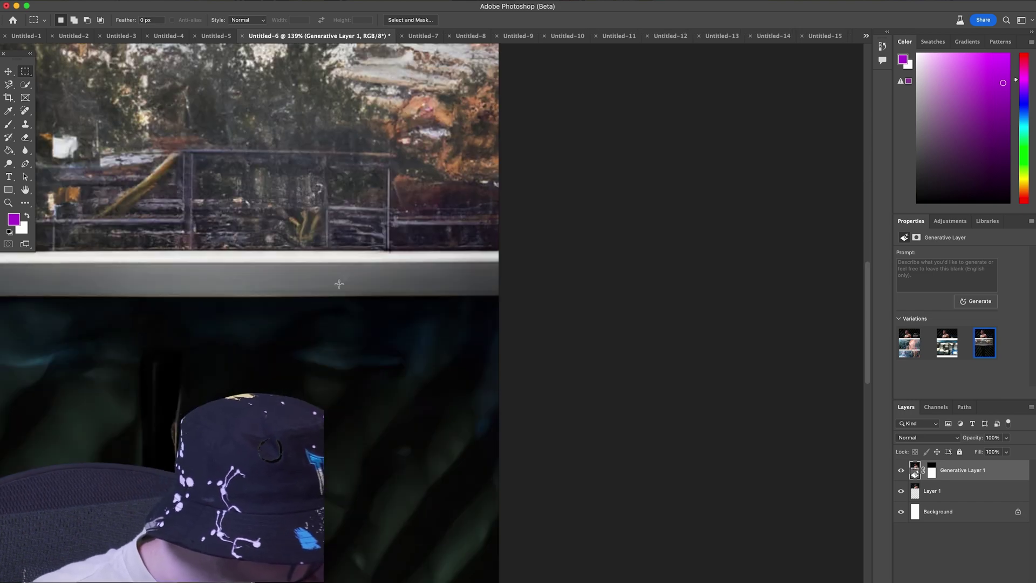
scroll(266, 186, "down", 2)
scroll(267, 186, "up", 2)
scroll(181, 220, "down", 5)
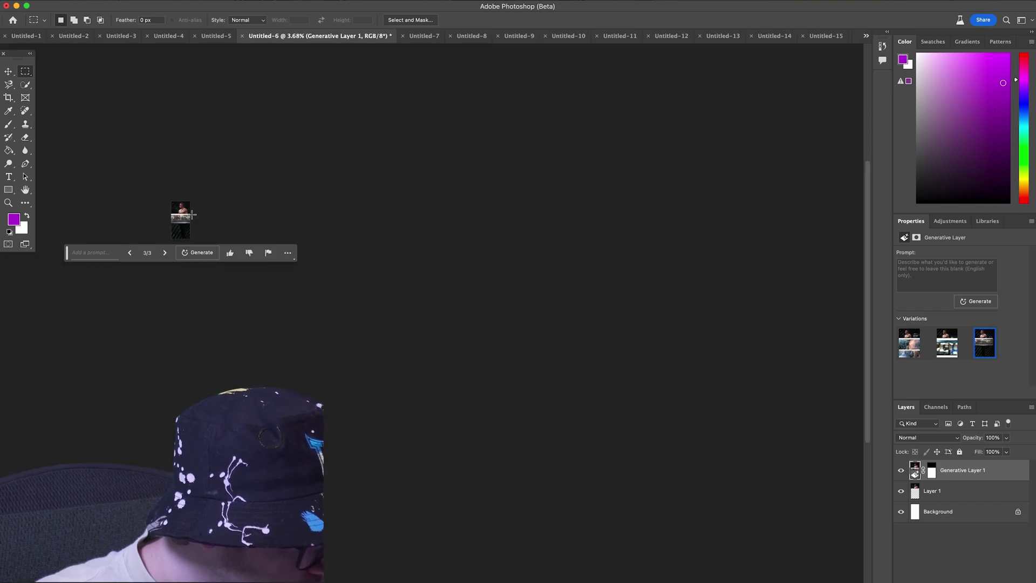
scroll(100, 250, "up", 5)
scroll(105, 255, "up", 3)
scroll(105, 255, "down", 5)
scroll(211, 115, "up", 6)
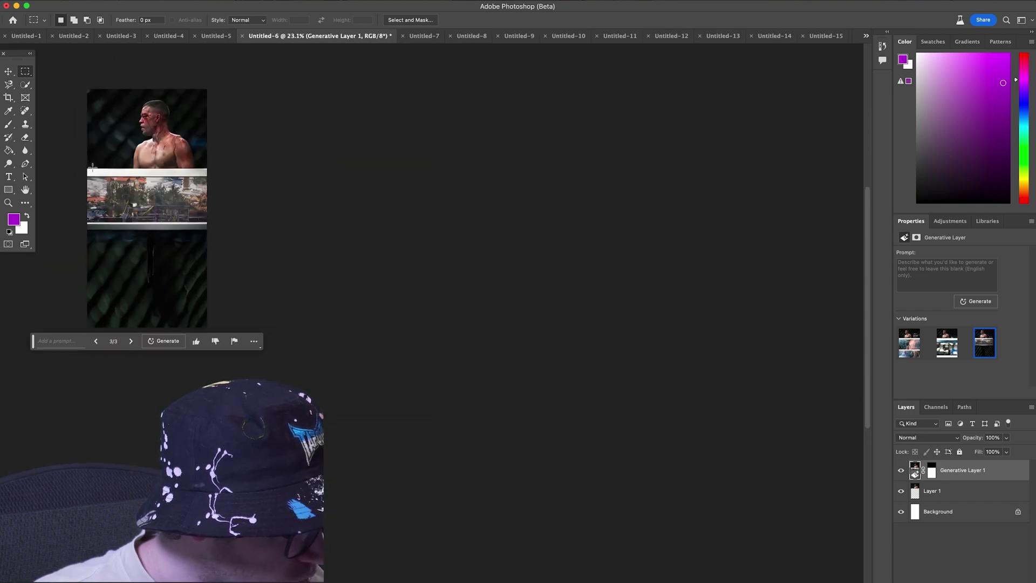
Select the portrait down to just above its lower edge, invert the selection and run Generative Fill with a blank prompt
left_click_drag(251, 85, 647, 345)
right_click(575, 264)
left_click(598, 281)
left_click(370, 358)
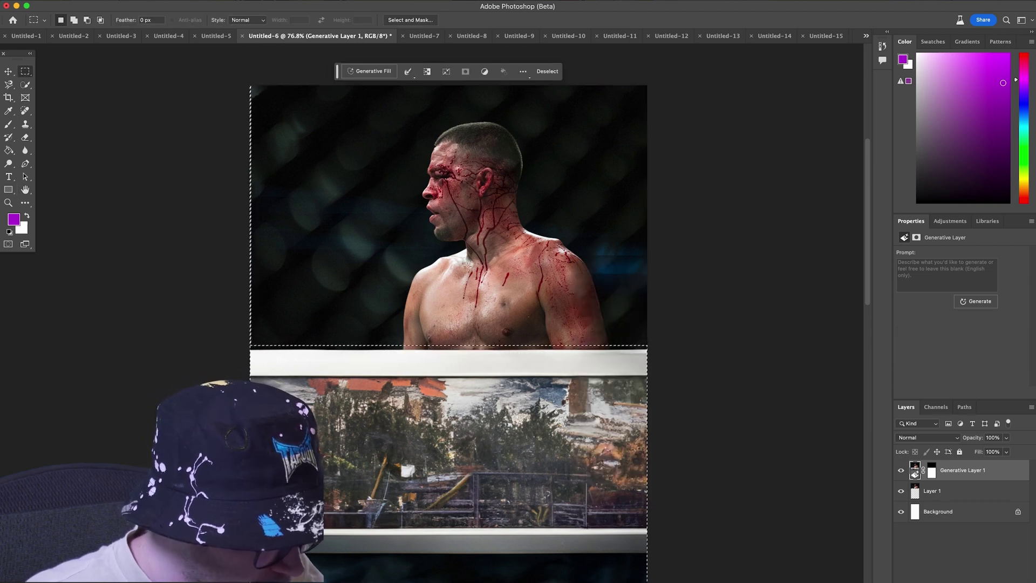
left_click(507, 70)
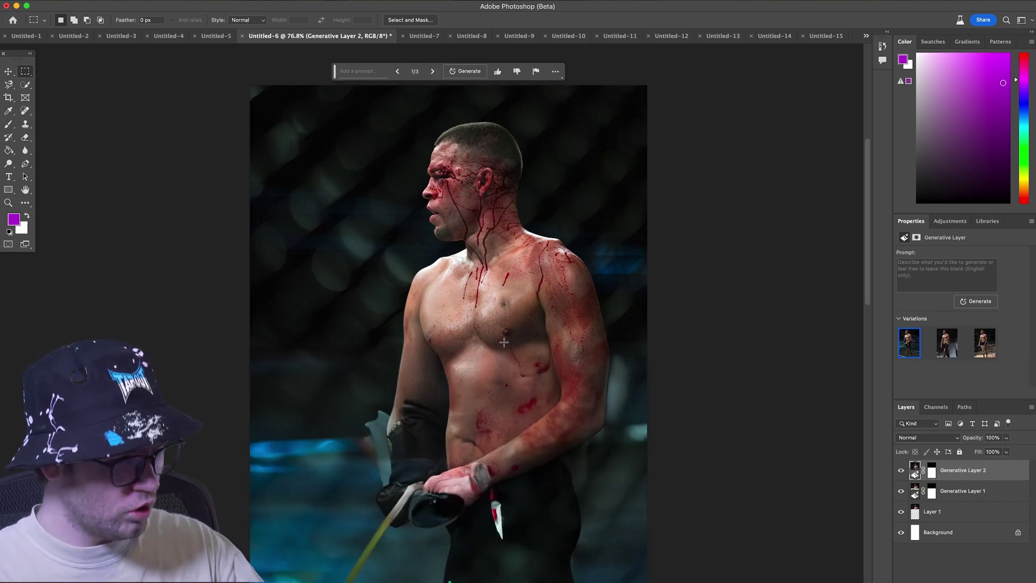
Inspect the first variation of the body generated below the portrait, from the torso and hands to the feet
scroll(479, 364, "down", 2)
scroll(479, 364, "down", 3)
scroll(479, 364, "down", 3)
scroll(449, 481, "up", 6)
scroll(462, 406, "down", 2)
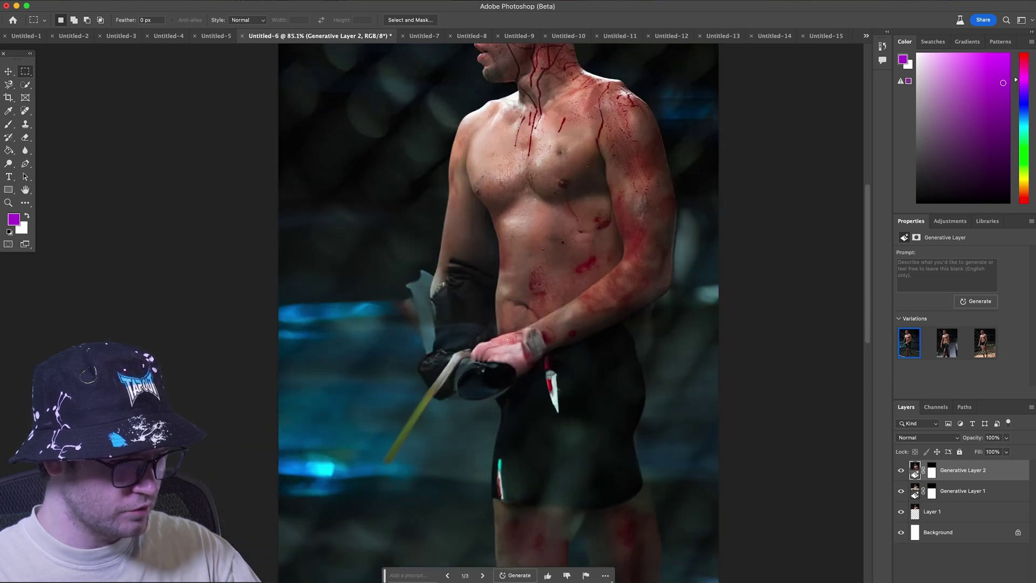
scroll(494, 411, "down", 6)
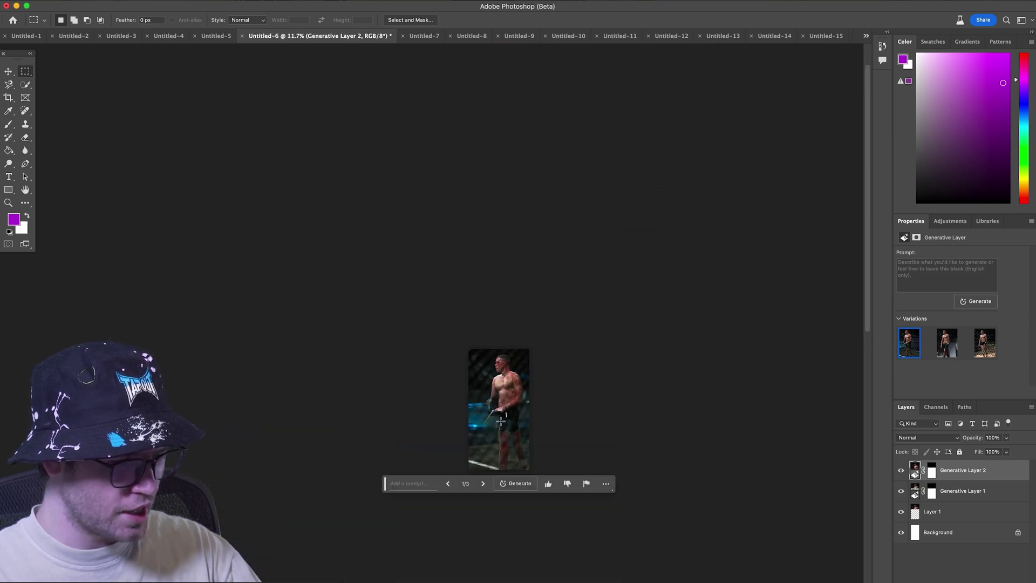
scroll(524, 440, "up", 6)
scroll(523, 439, "down", 5)
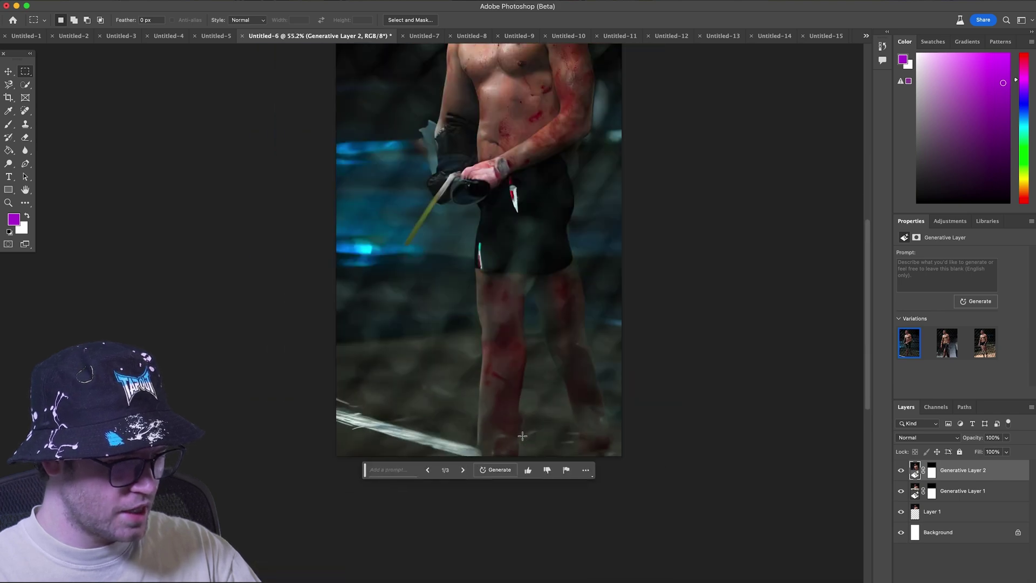
scroll(513, 421, "up", 4)
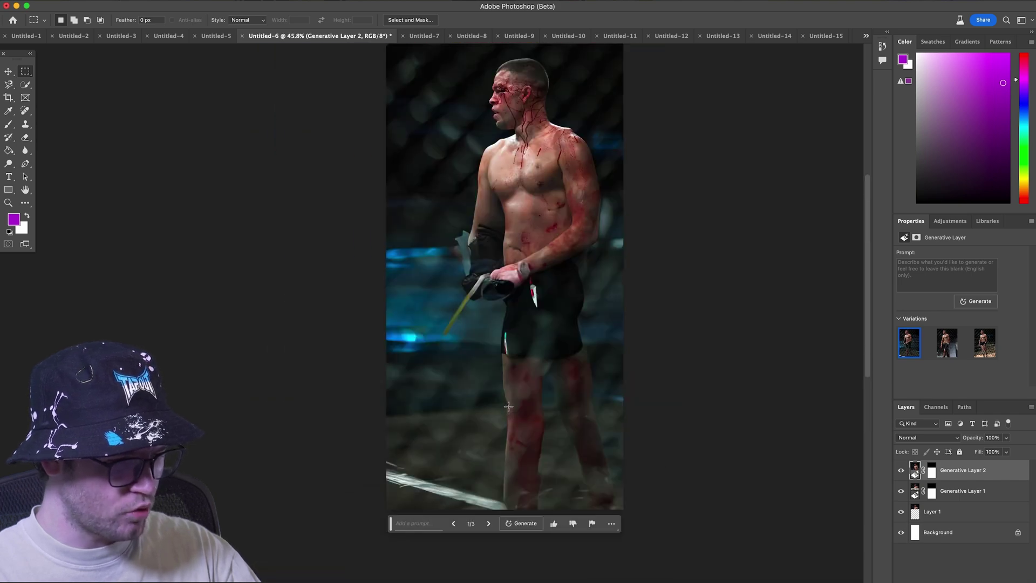
Show the second variation of the generated body and examine its arms, shorts and legs
left_click(489, 526)
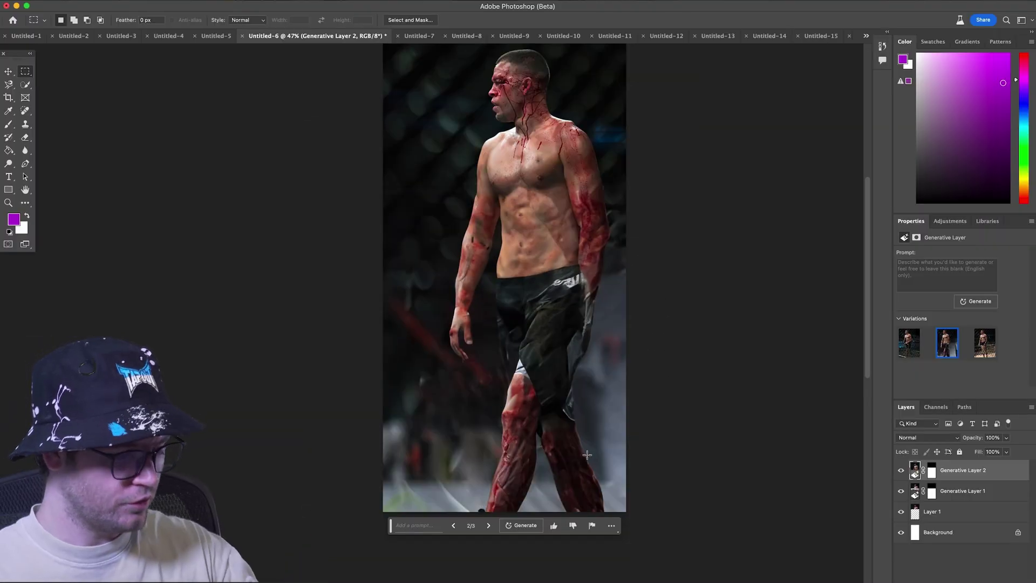
scroll(588, 455, "up", 3)
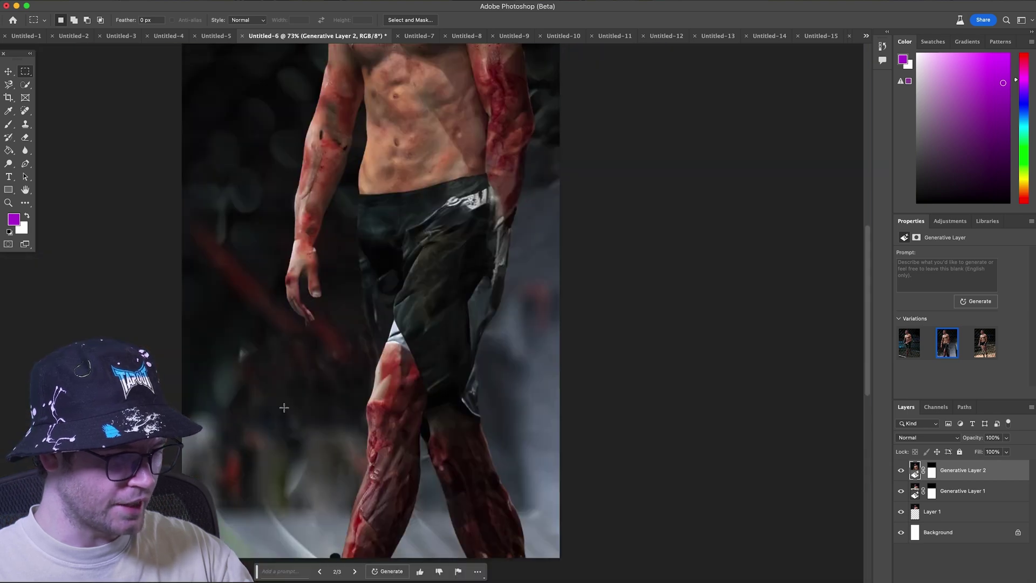
scroll(376, 452, "down", 2)
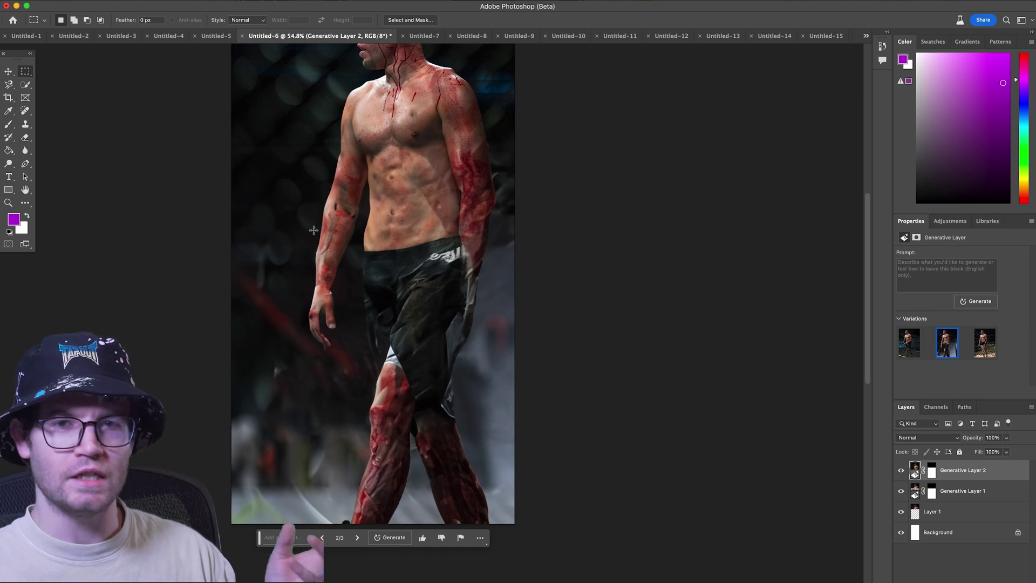
scroll(411, 320, "up", 2)
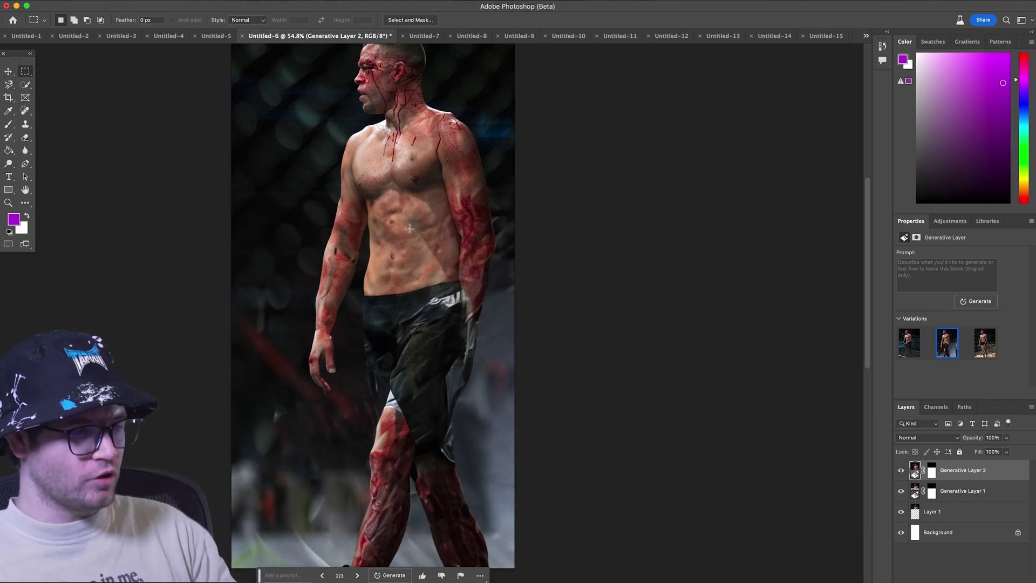
Show the third variation of the generated body and examine it from the head down to the ground
left_click(357, 576)
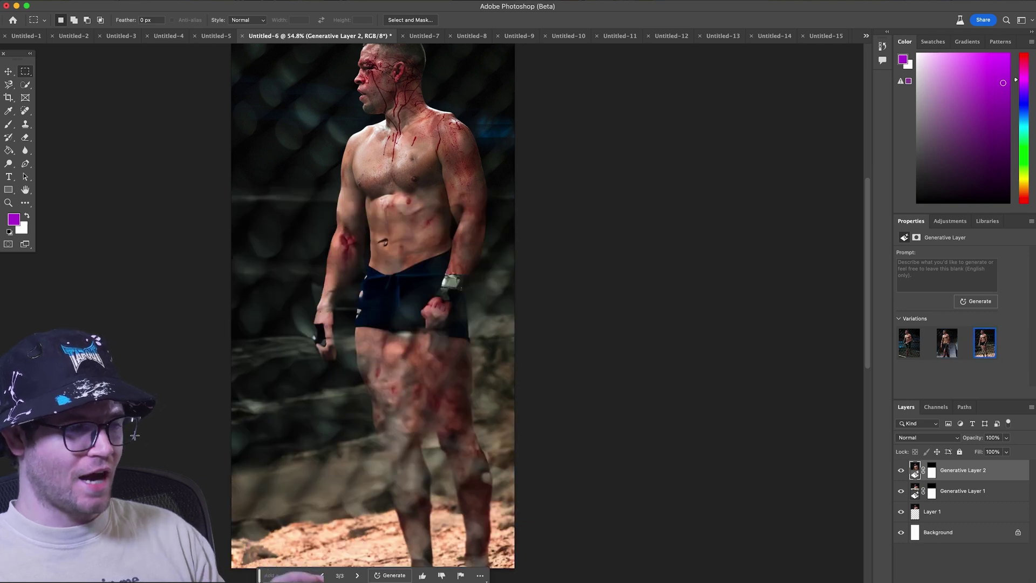
scroll(372, 302, "up", 3)
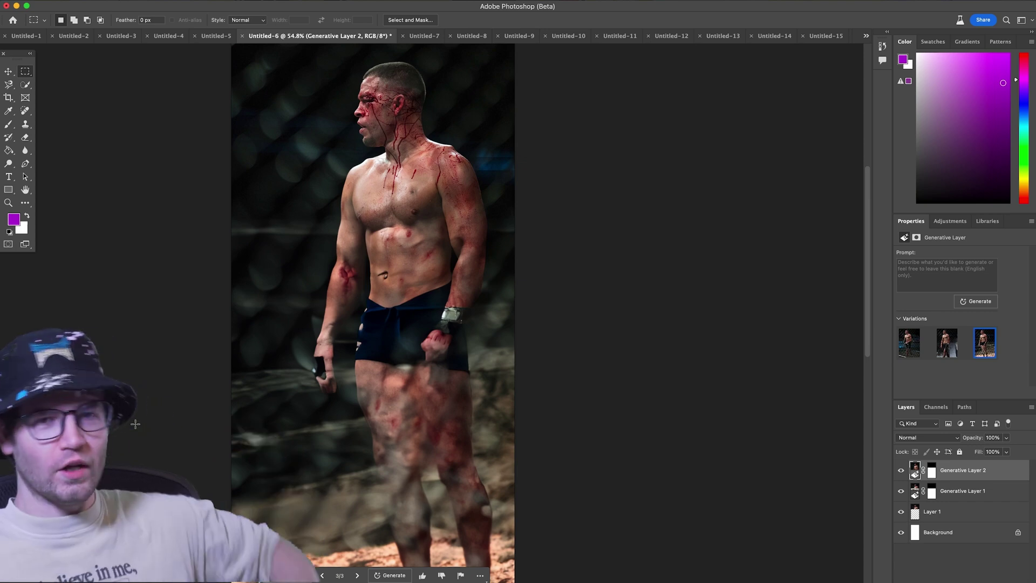
scroll(154, 375, "down", 3)
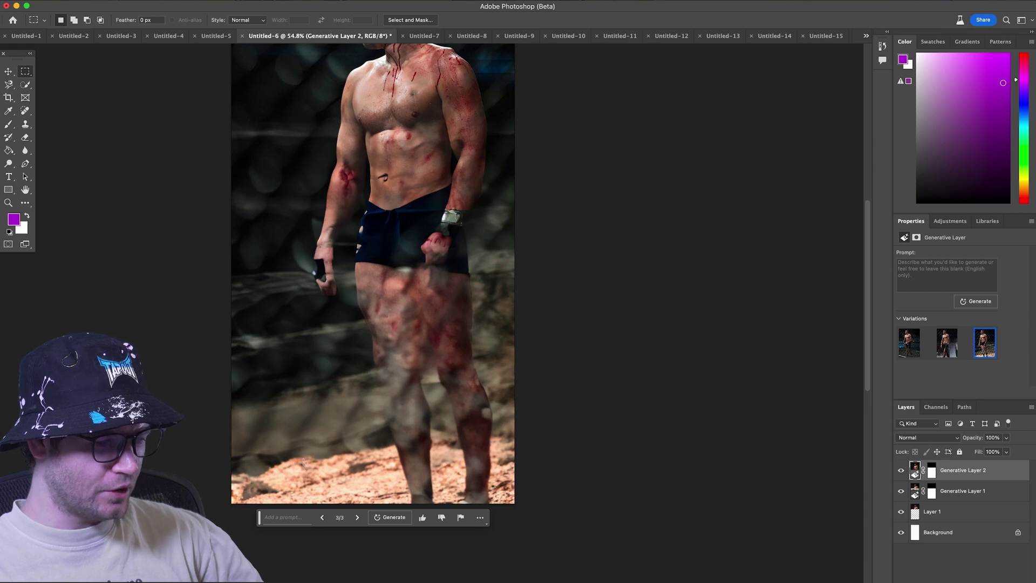
scroll(304, 463, "up", 5)
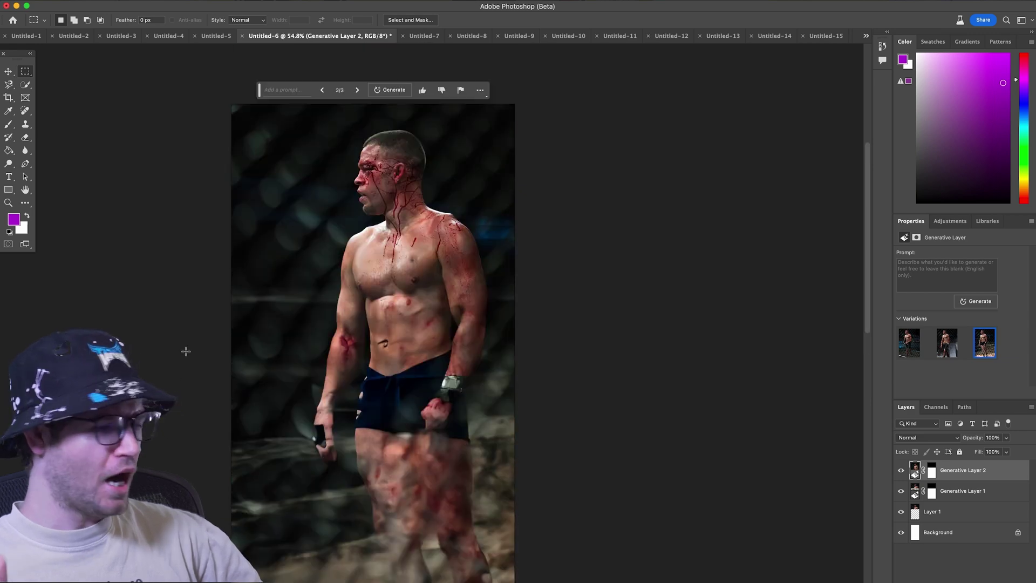
scroll(217, 359, "down", 2)
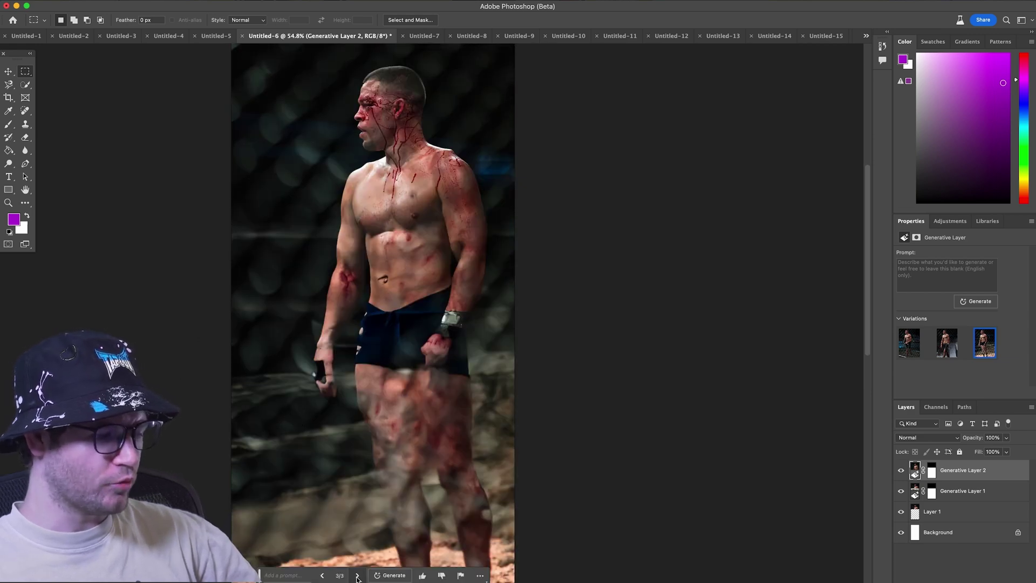
Cycle through the three body variations again to compare them
left_click(357, 576)
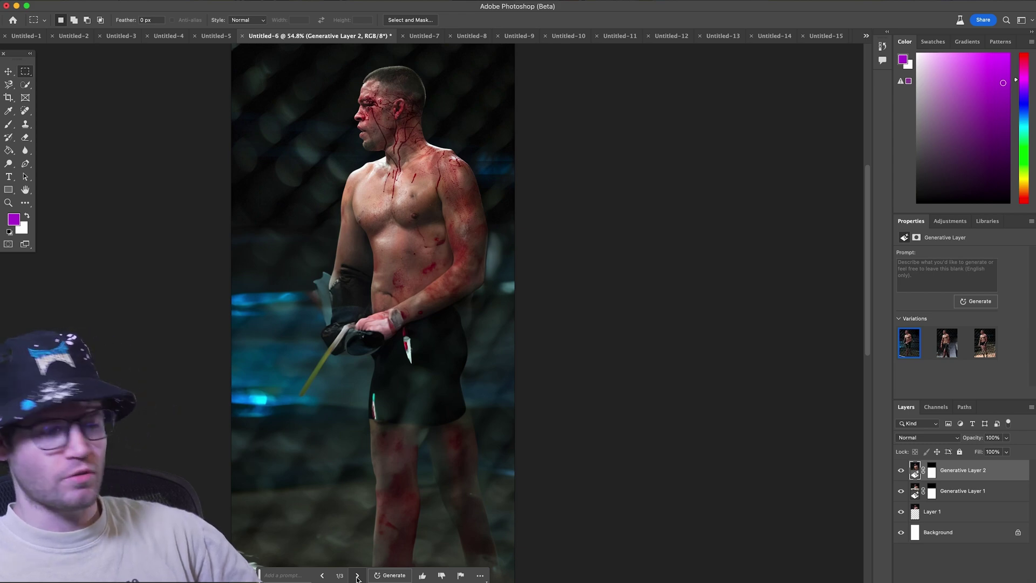
left_click(357, 576)
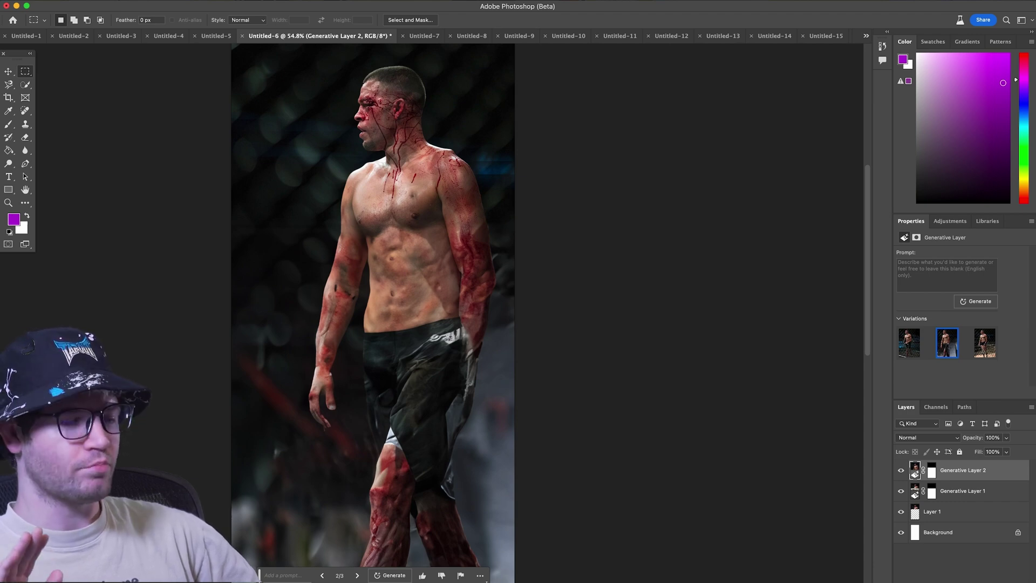
left_click(357, 576)
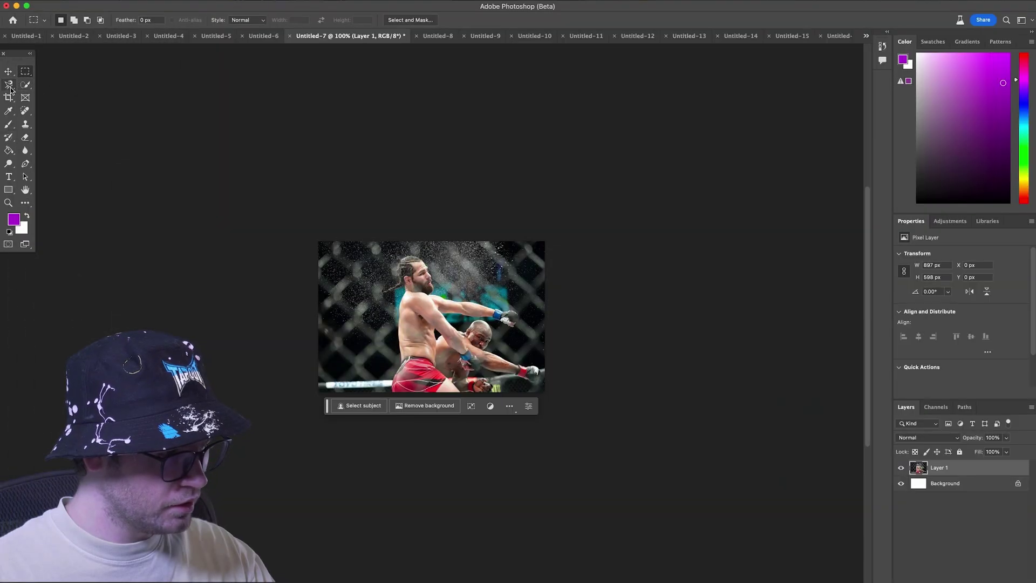
Extend the canvas below the two-fighter photo in Untitled-7 and fill the empty area using Generative Fill with a blank prompt
left_click(8, 97)
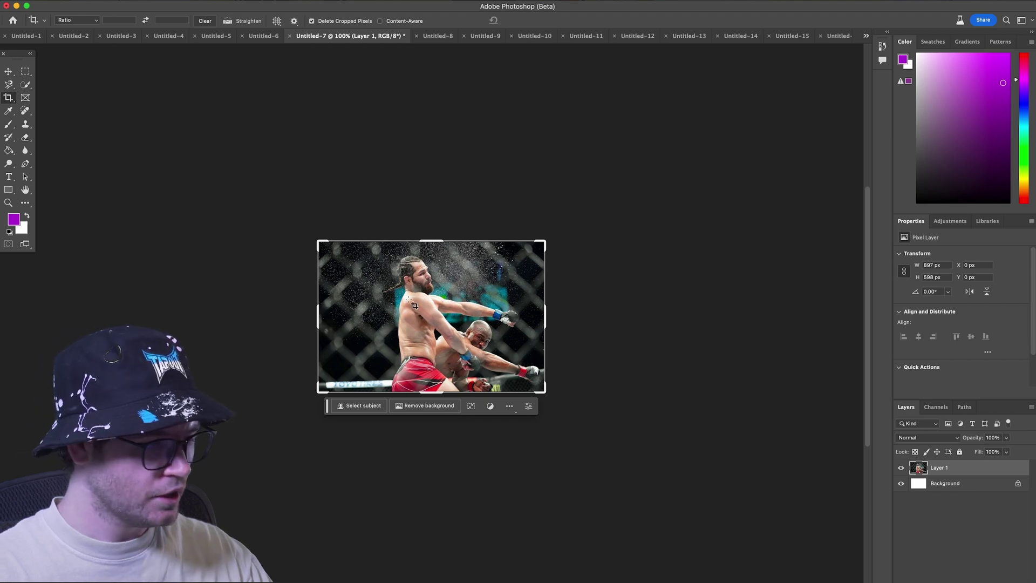
scroll(414, 308, "up", 5)
scroll(624, 417, "down", 5)
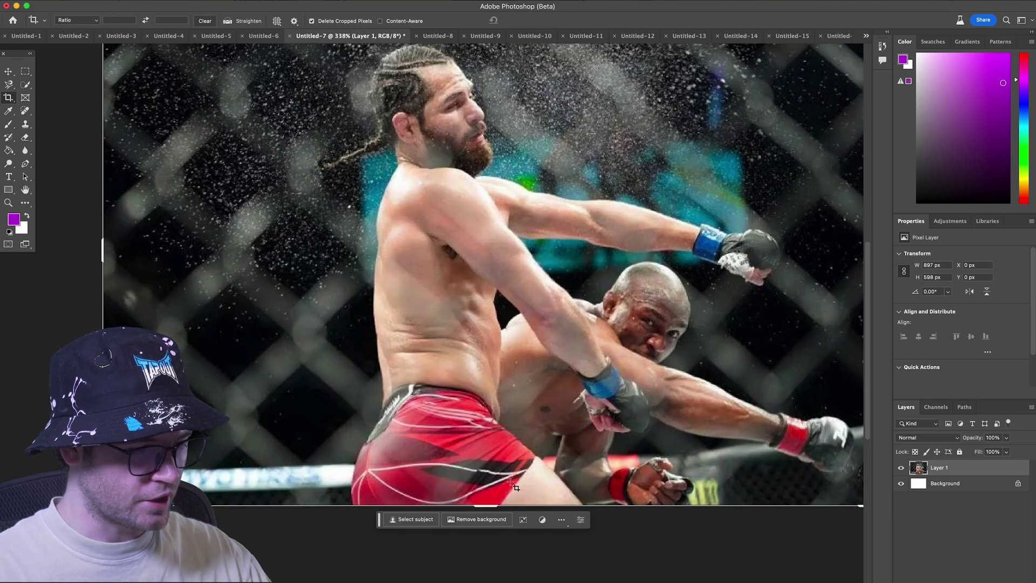
scroll(502, 428, "up", 2)
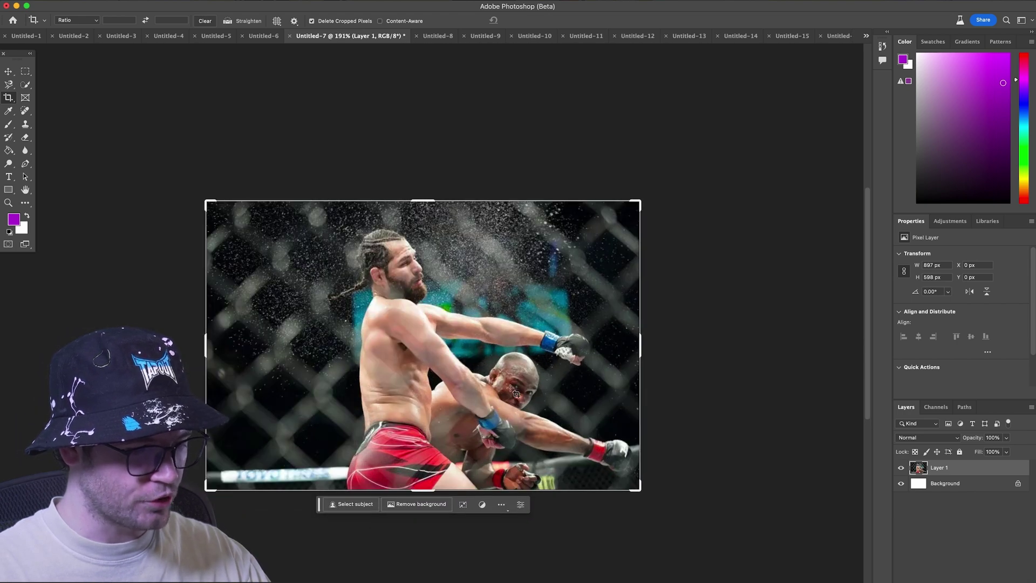
scroll(469, 396, "down", 2)
scroll(469, 397, "down", 3)
scroll(469, 397, "up", 3)
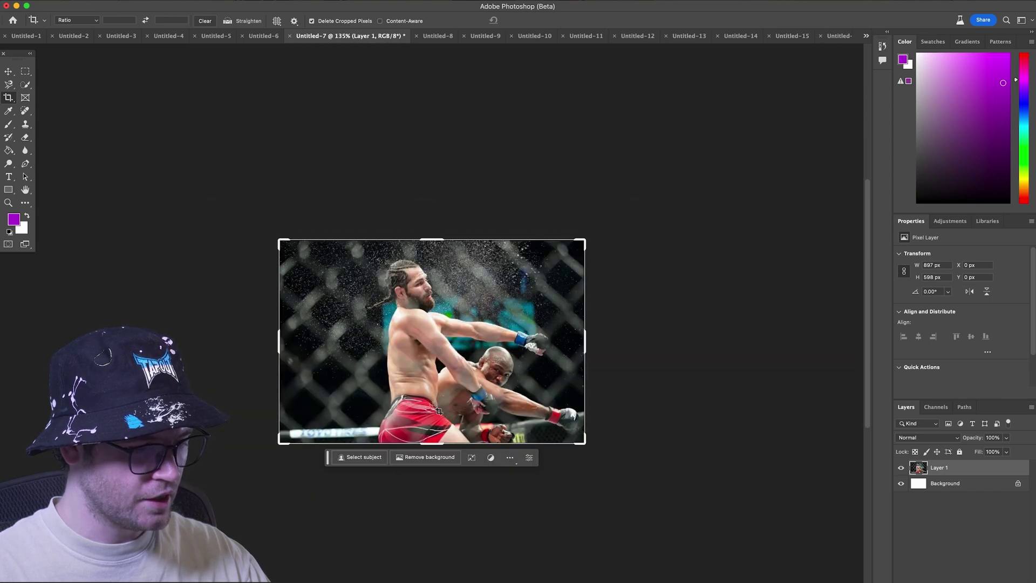
scroll(803, 323, "down", 5)
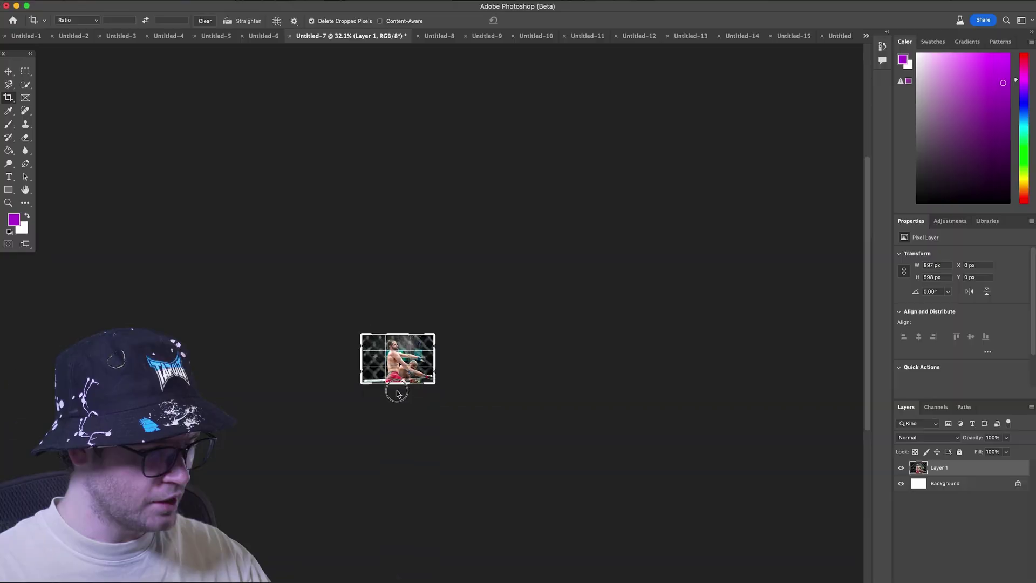
left_click_drag(752, 236, 758, 349)
left_click_drag(401, 413, 400, 406)
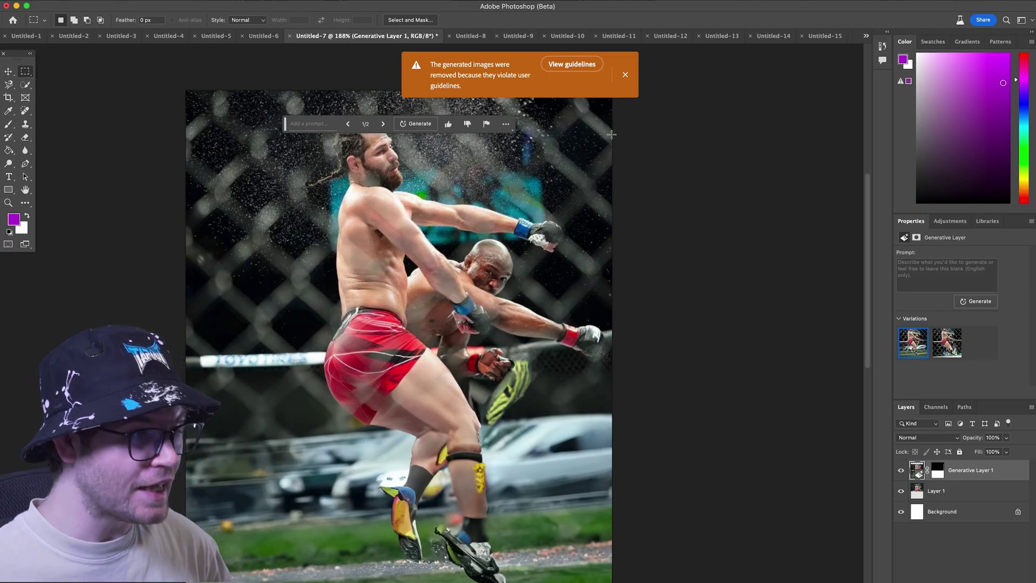
Inspect the first variation generated below the two fighters, including the legs, shoes and background
scroll(365, 459, "down", 5)
scroll(364, 459, "up", 5)
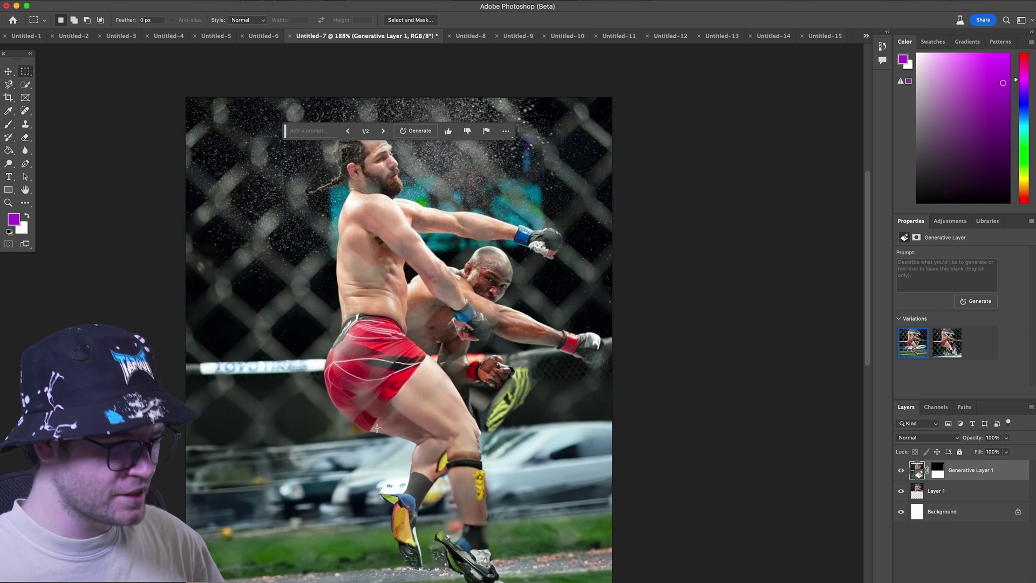
scroll(489, 436, "down", 1)
scroll(690, 421, "down", 3)
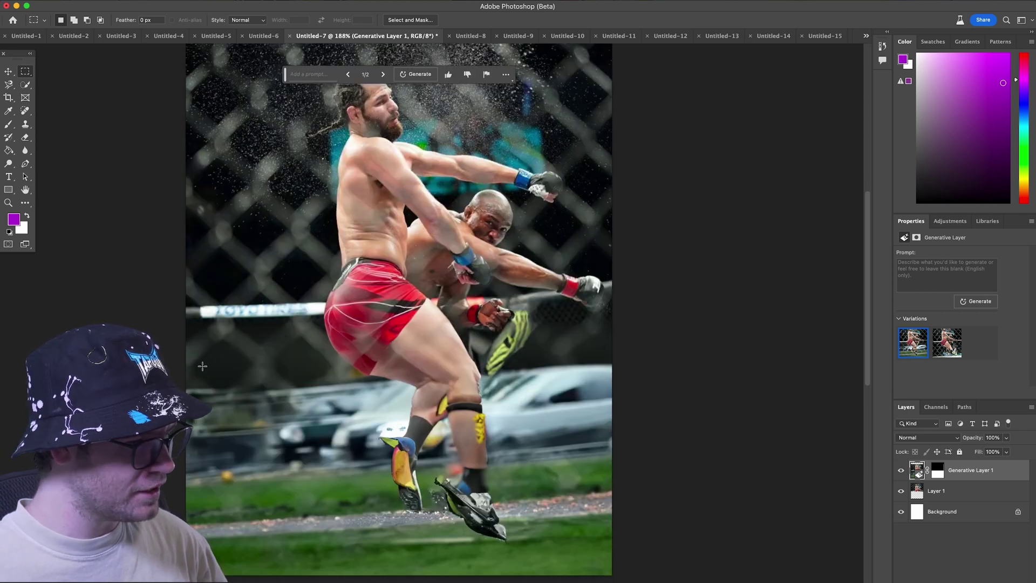
scroll(208, 365, "up", 4)
scroll(440, 390, "down", 7)
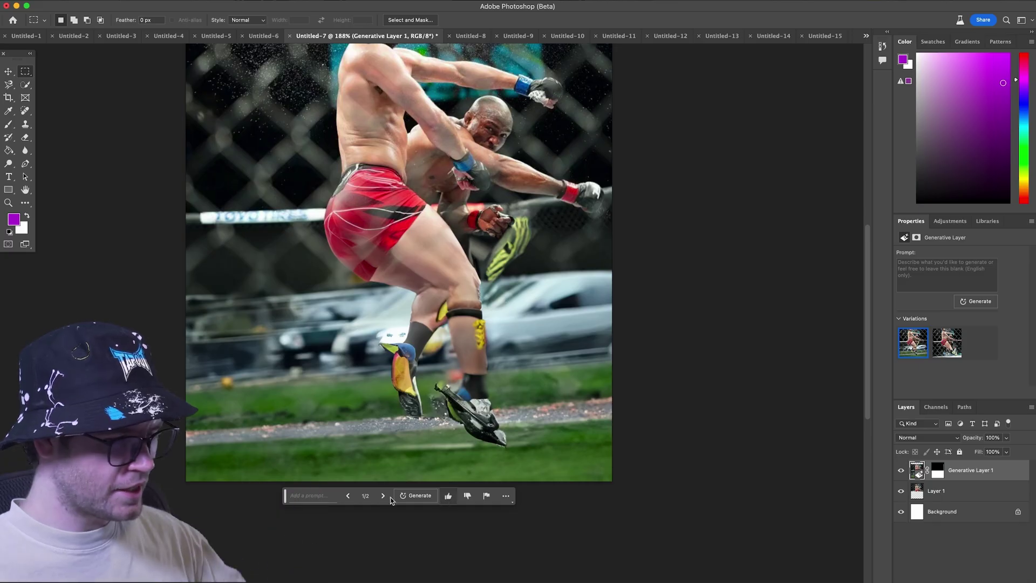
Review the second variation of the fighters' legs and generate another set of variations with a blank prompt
left_click(383, 495)
scroll(215, 466, "up", 3)
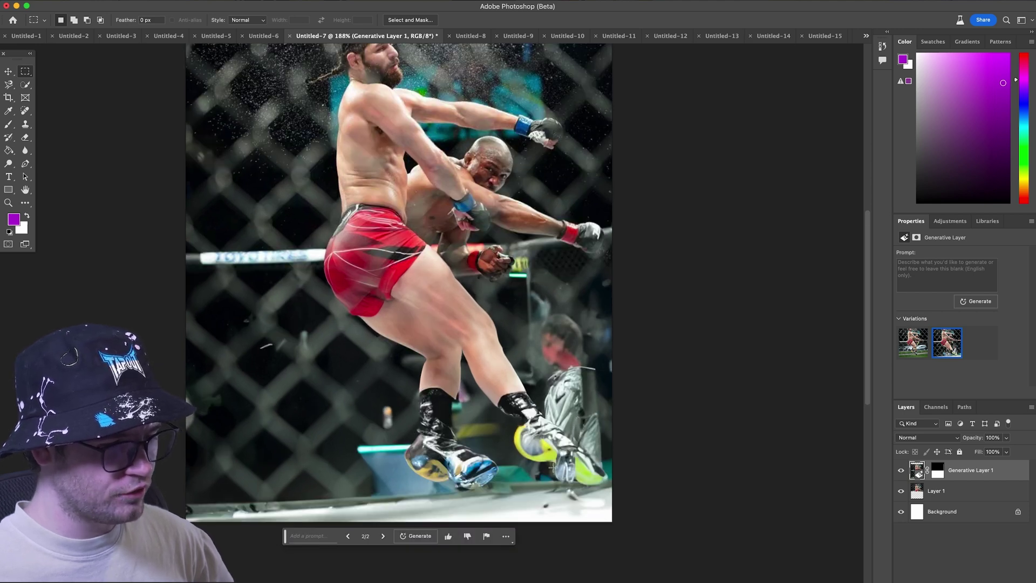
scroll(499, 454, "up", 3)
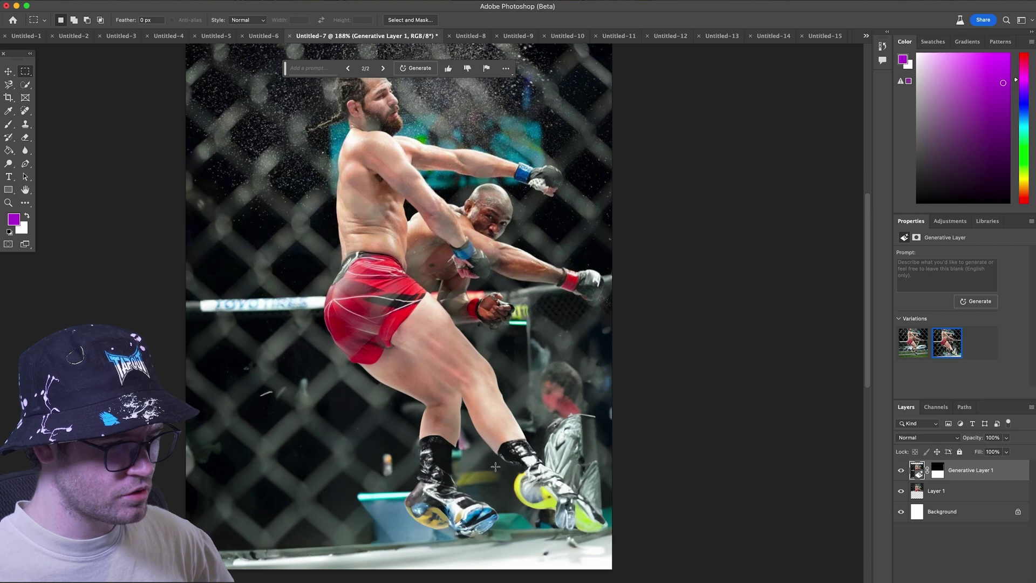
scroll(481, 451, "up", 3)
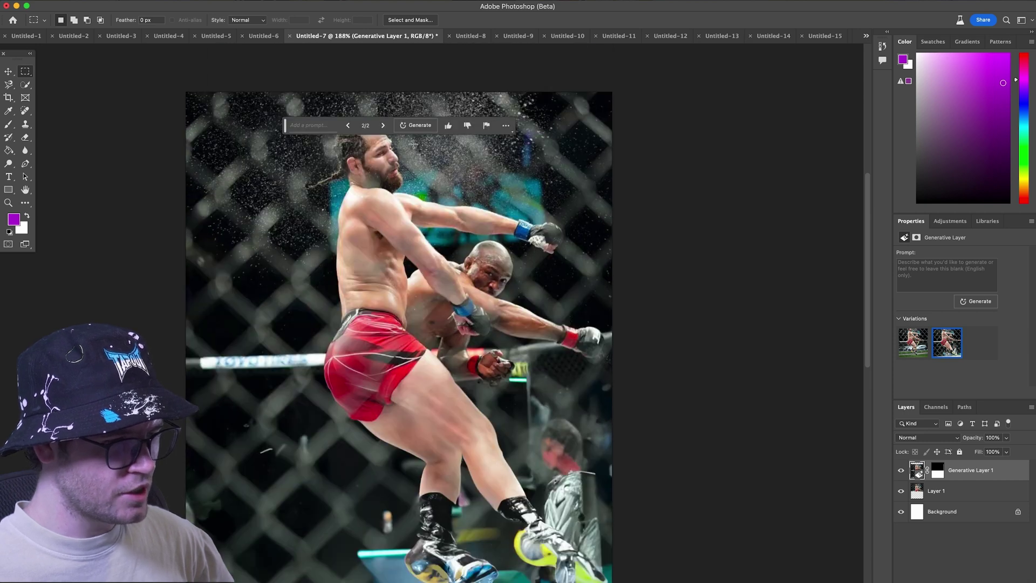
left_click(417, 125)
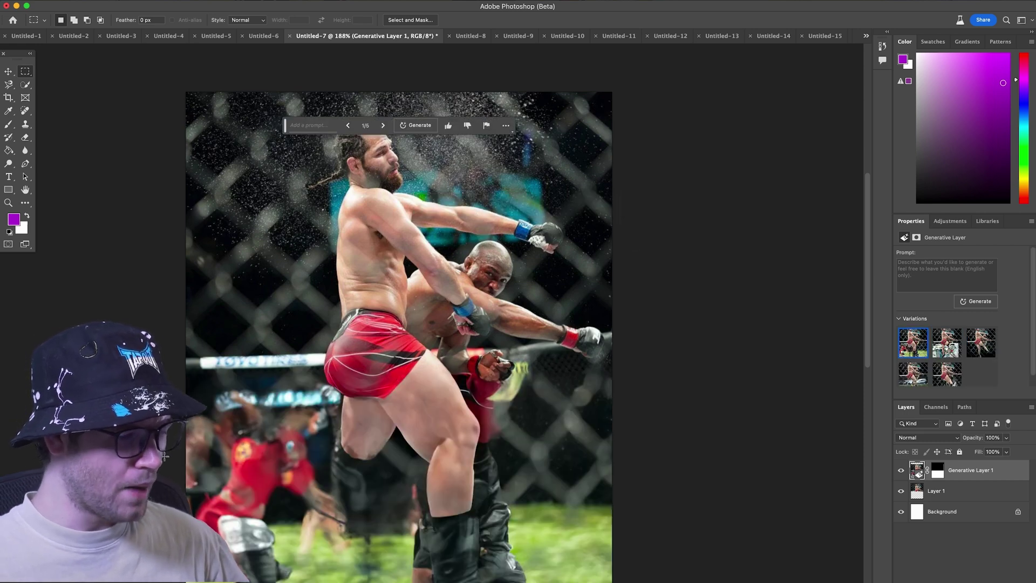
scroll(180, 455, "down", 3)
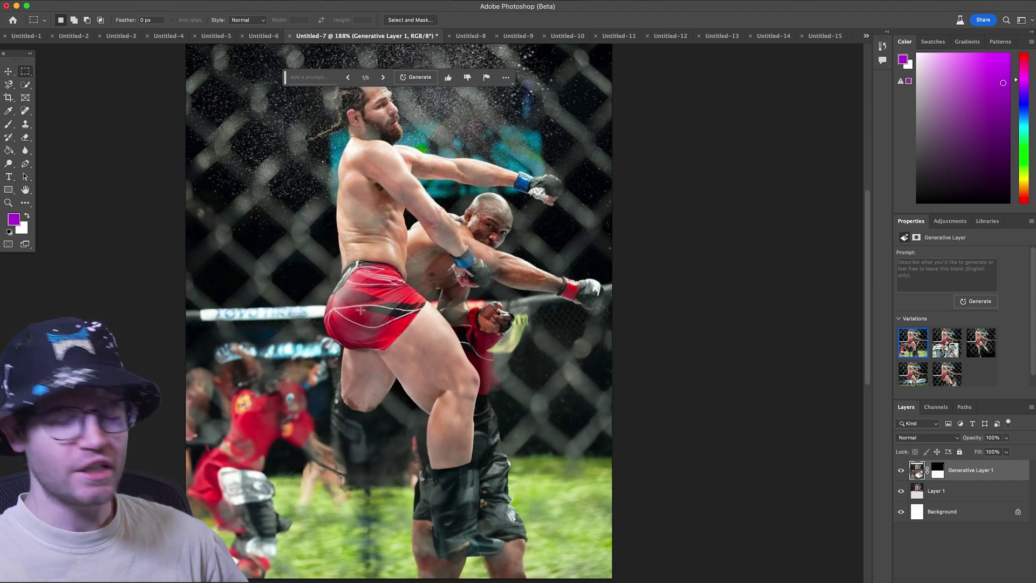
Inspect the first variation below the two fighters in Untitled-7 up close and compare it with the following variations
scroll(394, 306, "up", 5)
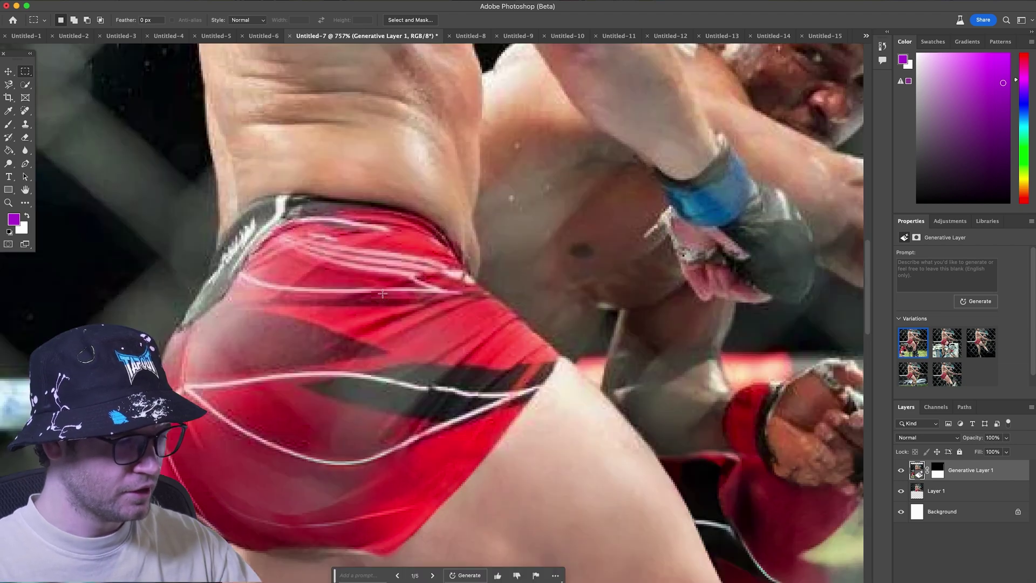
scroll(334, 309, "down", 5)
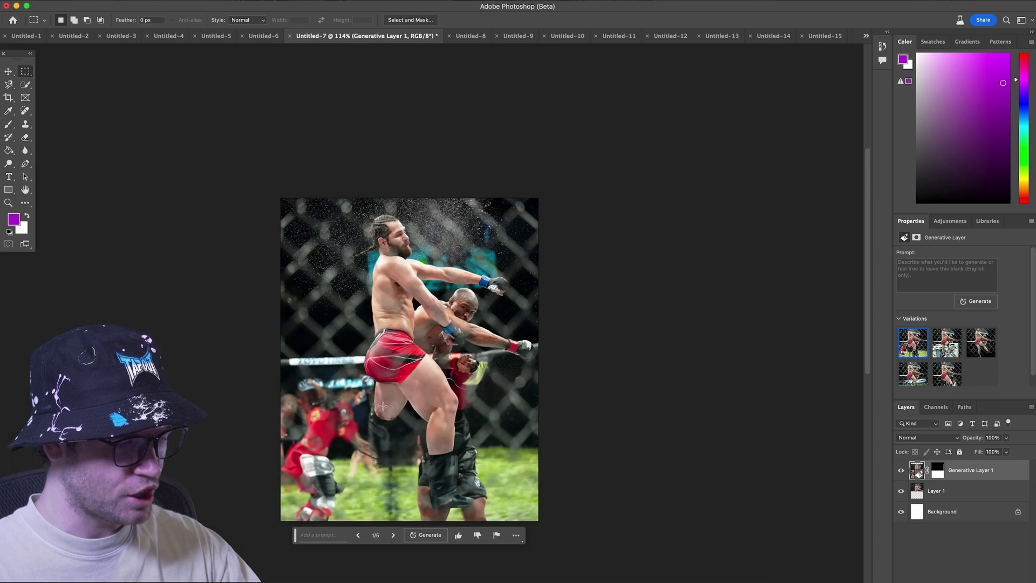
scroll(415, 394, "down", 2)
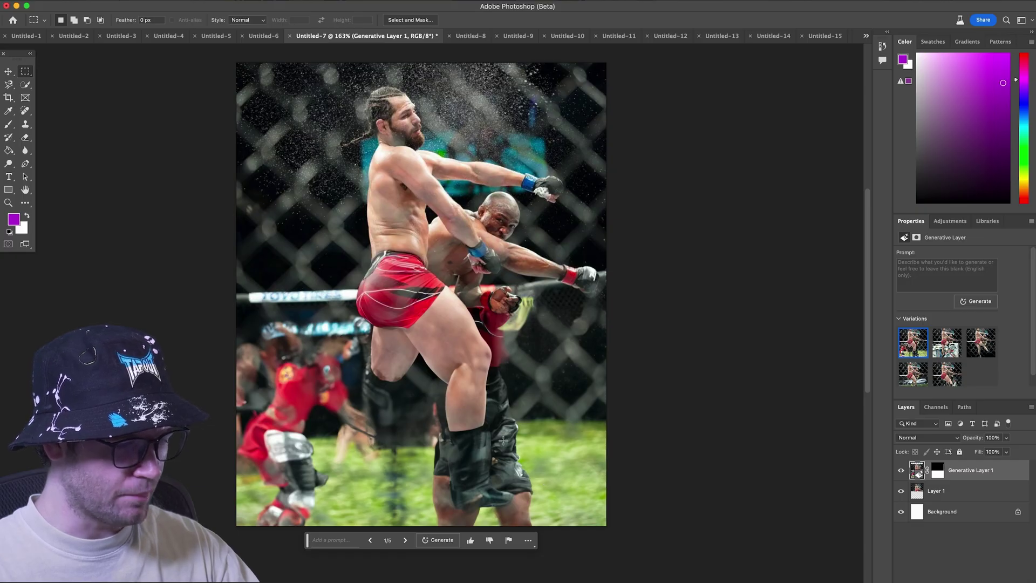
scroll(490, 442, "down", 1)
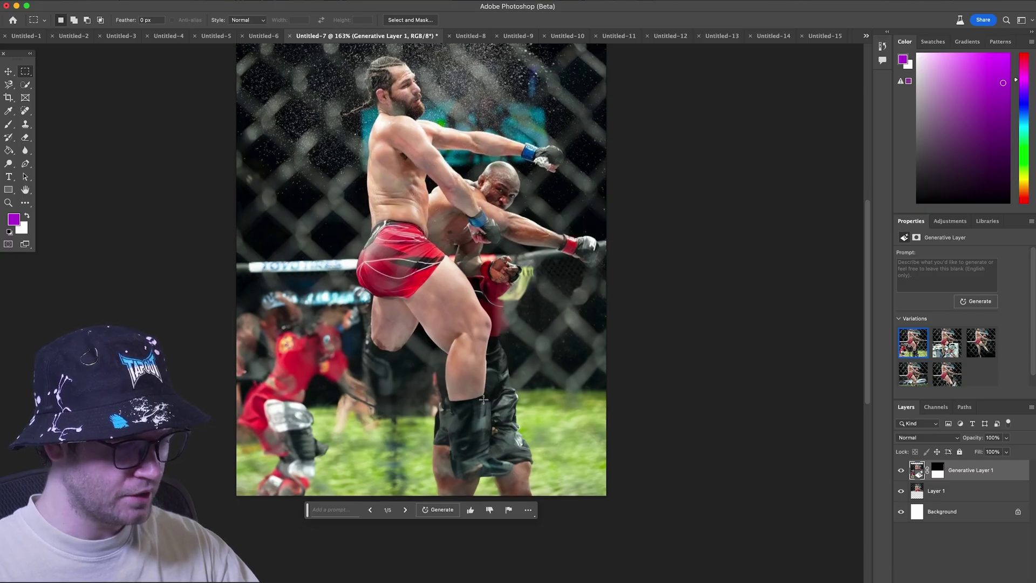
left_click(407, 513)
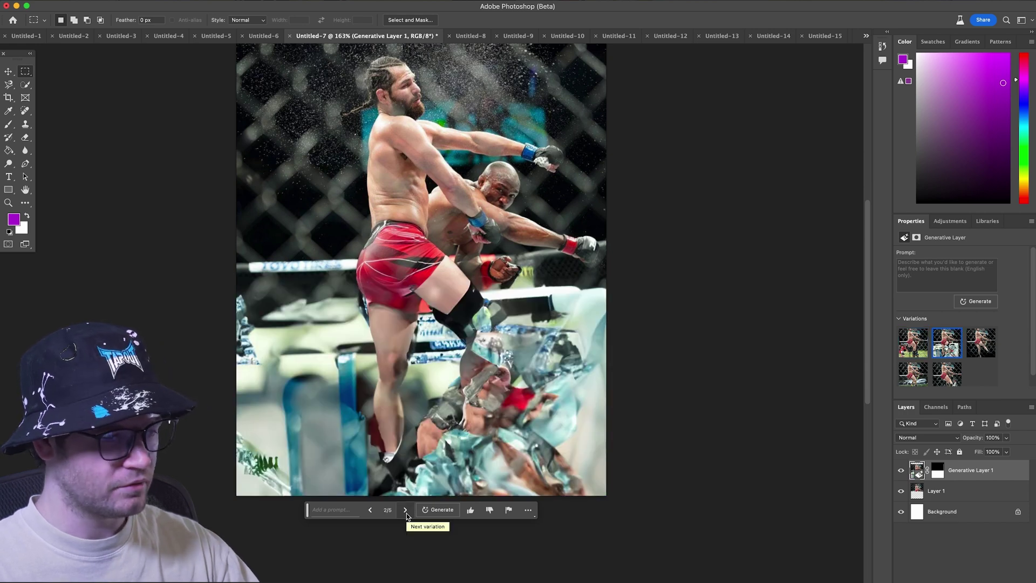
left_click(406, 514)
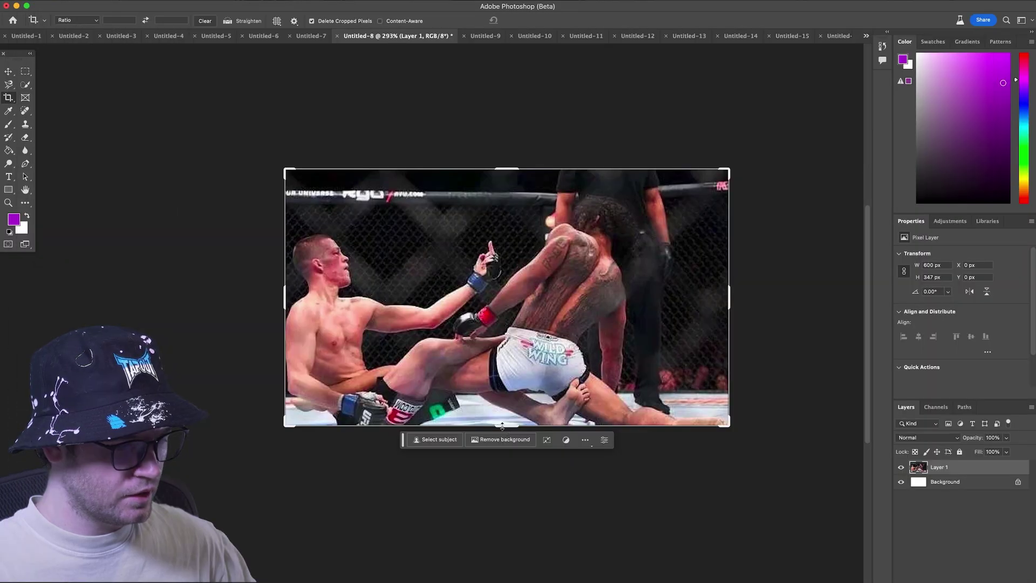
Extend the canvas on all four sides of the photo in Untitled-8 and fill the new border using Generative Fill with a blank prompt
left_click_drag(502, 427, 505, 456)
left_click_drag(284, 281, 256, 291)
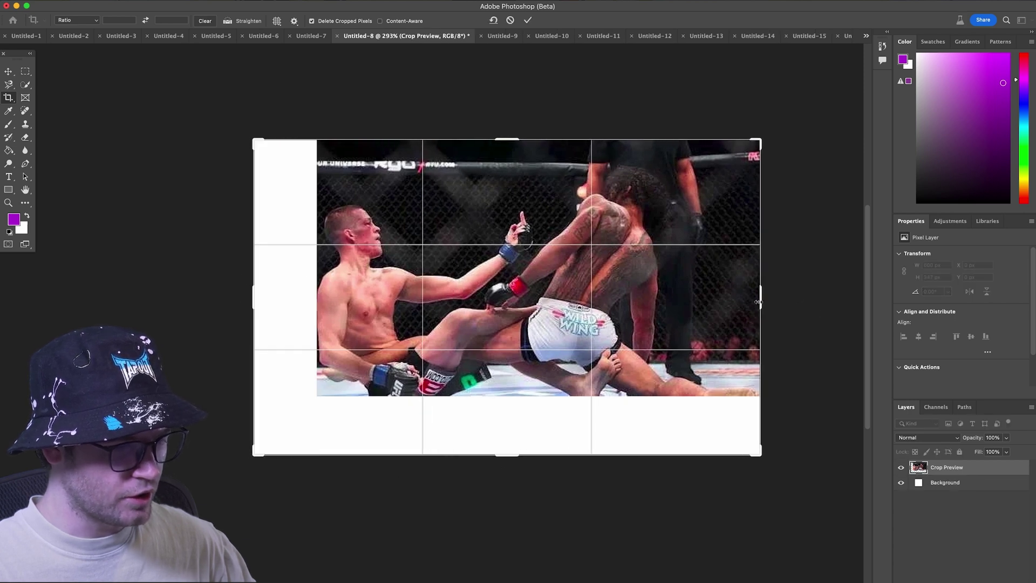
left_click_drag(758, 303, 799, 302)
left_click_drag(515, 139, 514, 124)
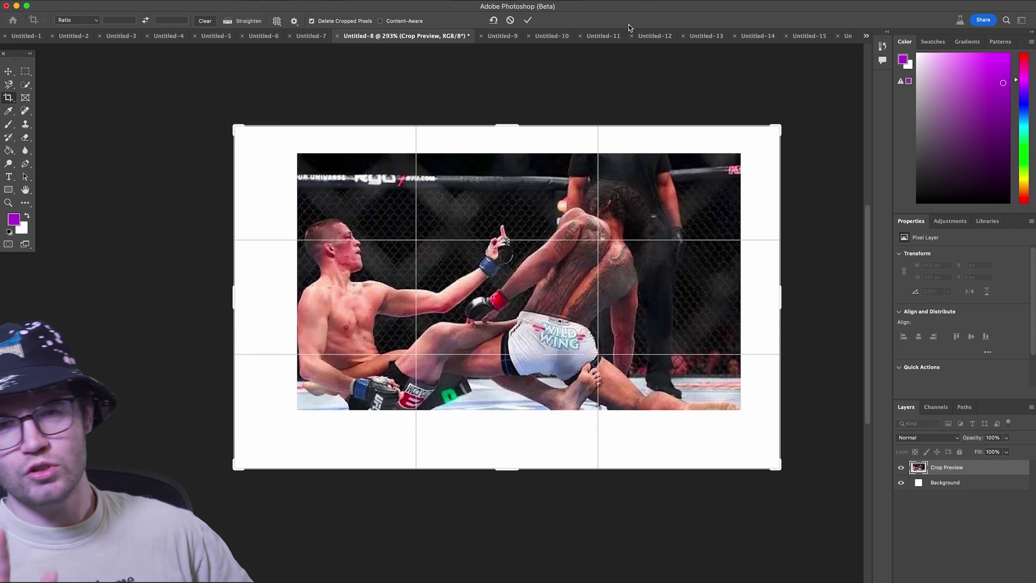
key("m")
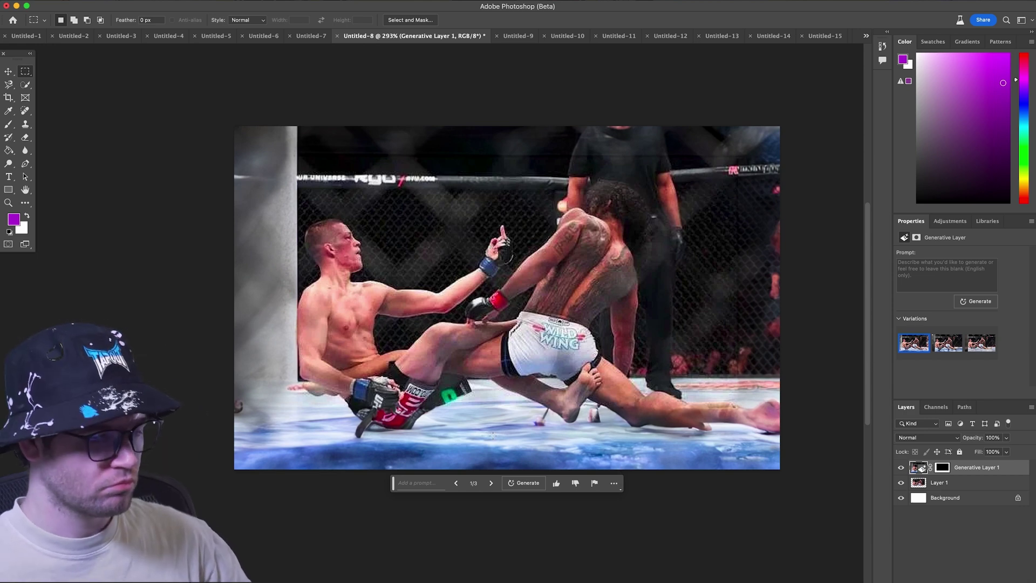
Review the second and third variations of the extended border around the grounded fighters in Untitled-8
left_click(491, 484)
left_click(491, 484)
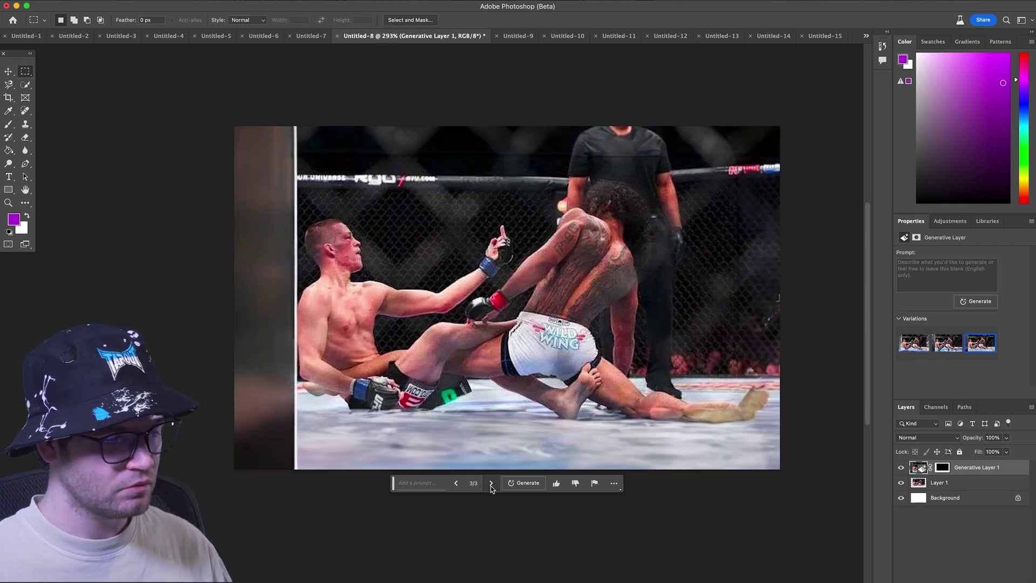
Extend the canvas of the ground-fight photo in Untitled-9 on all four sides, to about 920 px high
left_click(515, 36)
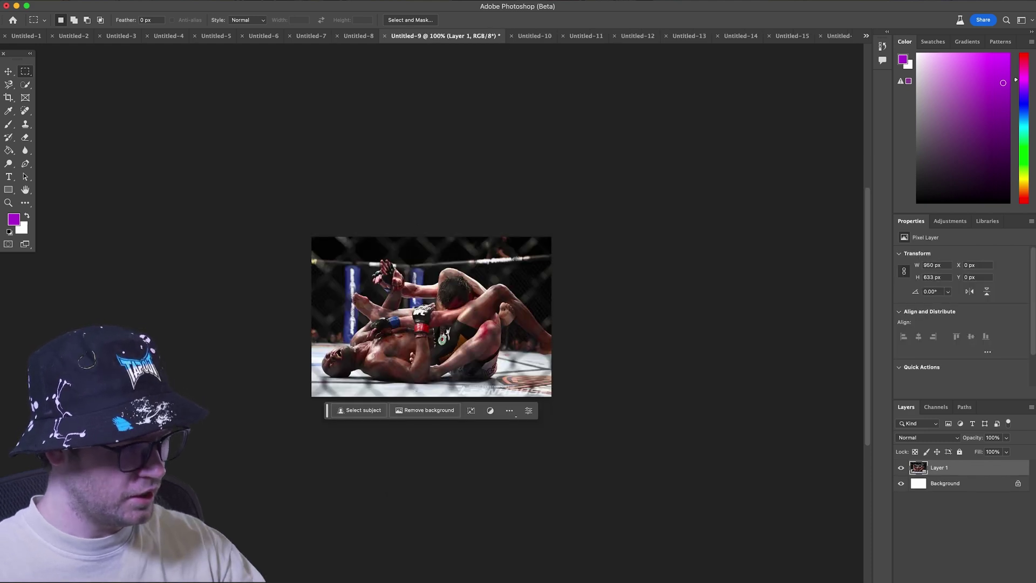
scroll(356, 345, "up", 3)
scroll(356, 292, "down", 1)
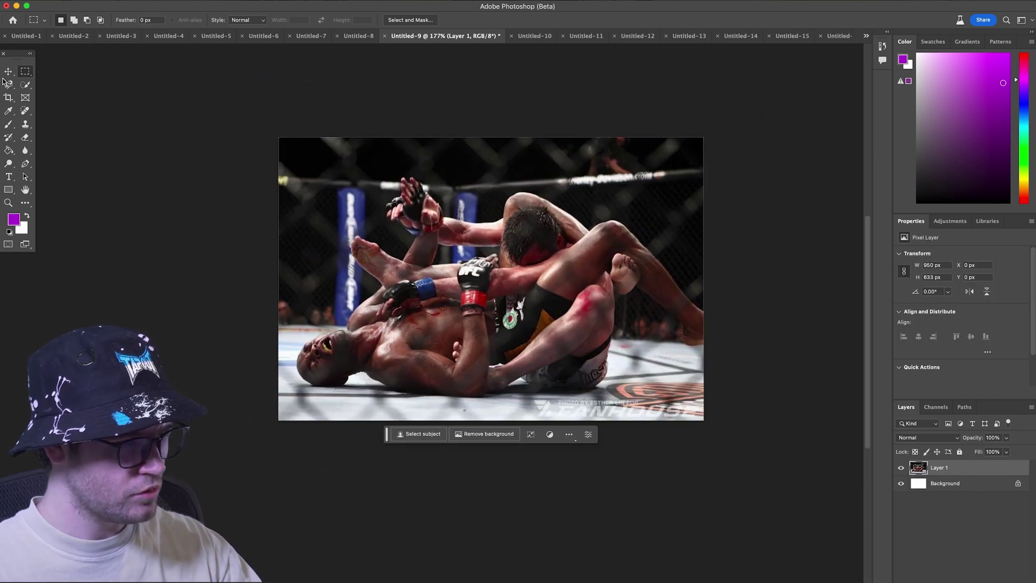
left_click(8, 98)
left_click_drag(712, 257, 740, 266)
left_click_drag(477, 422, 486, 468)
left_click_drag(244, 278, 220, 276)
left_click_drag(481, 85, 481, 57)
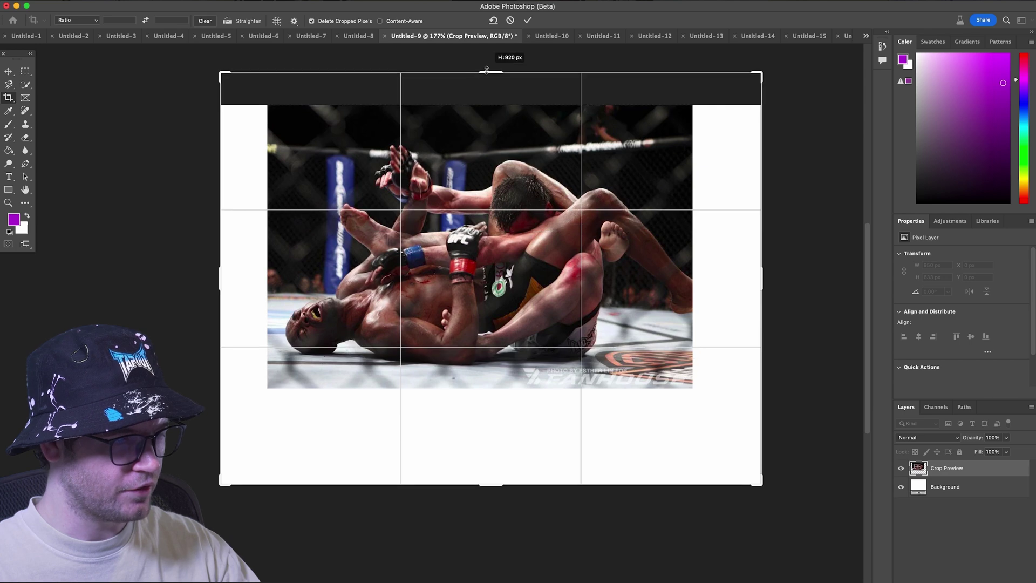
Select the empty border around the ground-fight photo and fill it using Generative Fill with a blank prompt
left_click(25, 72)
left_click_drag(268, 106, 690, 388)
left_click(401, 399)
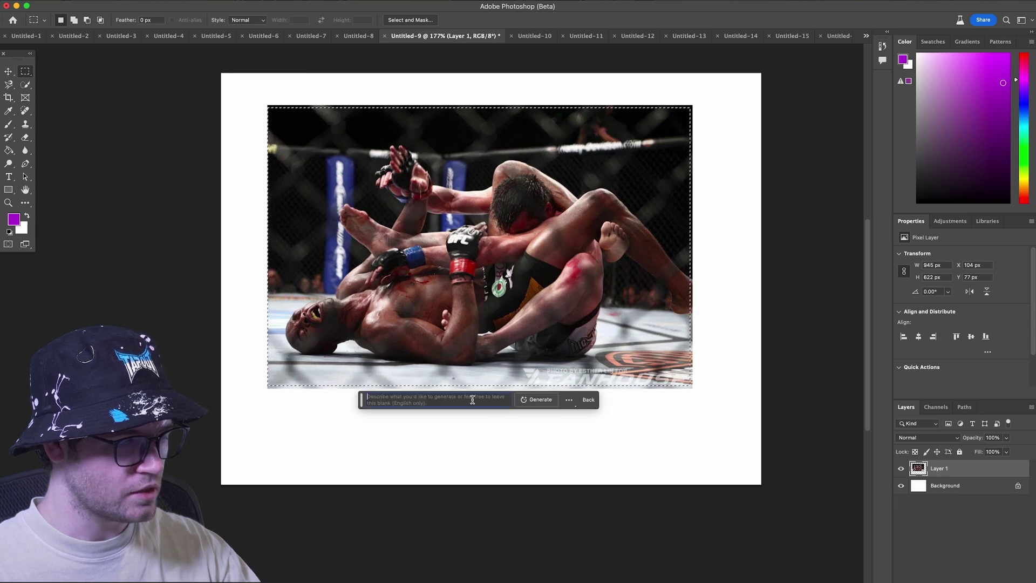
left_click(584, 400)
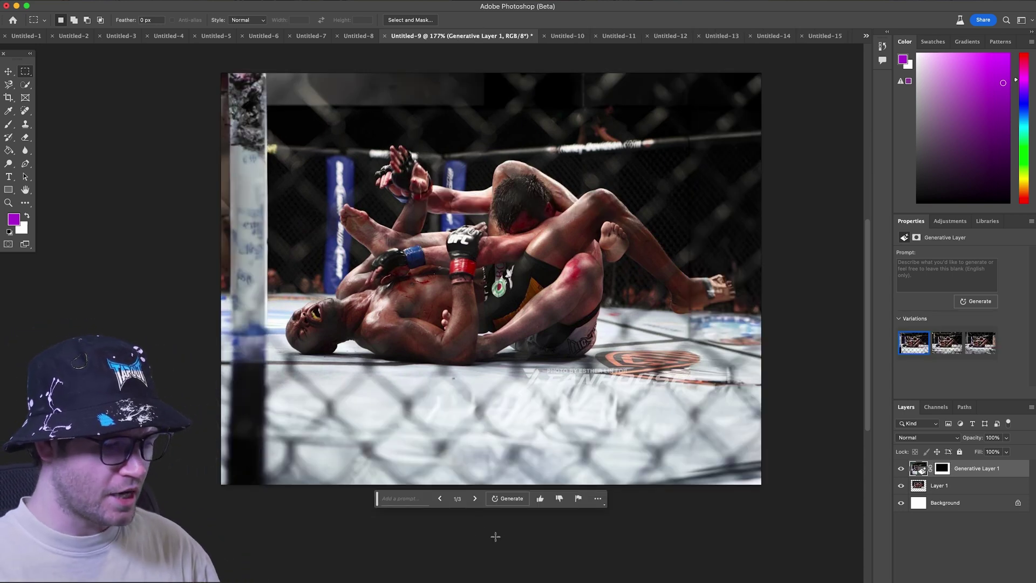
Compare the three generated border variations around the ground fight, going back to the second before settling on the third
left_click(475, 498)
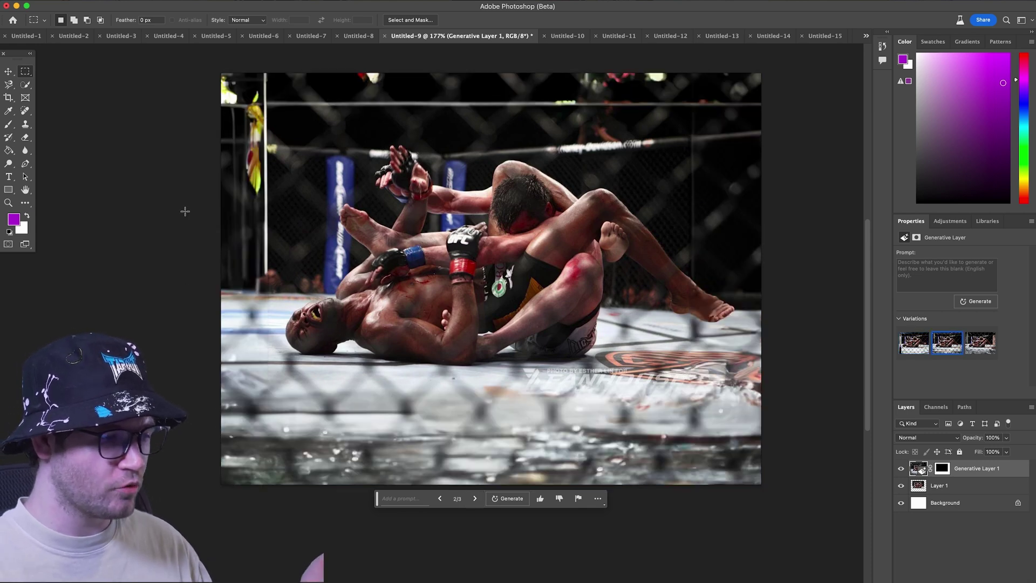
left_click(475, 498)
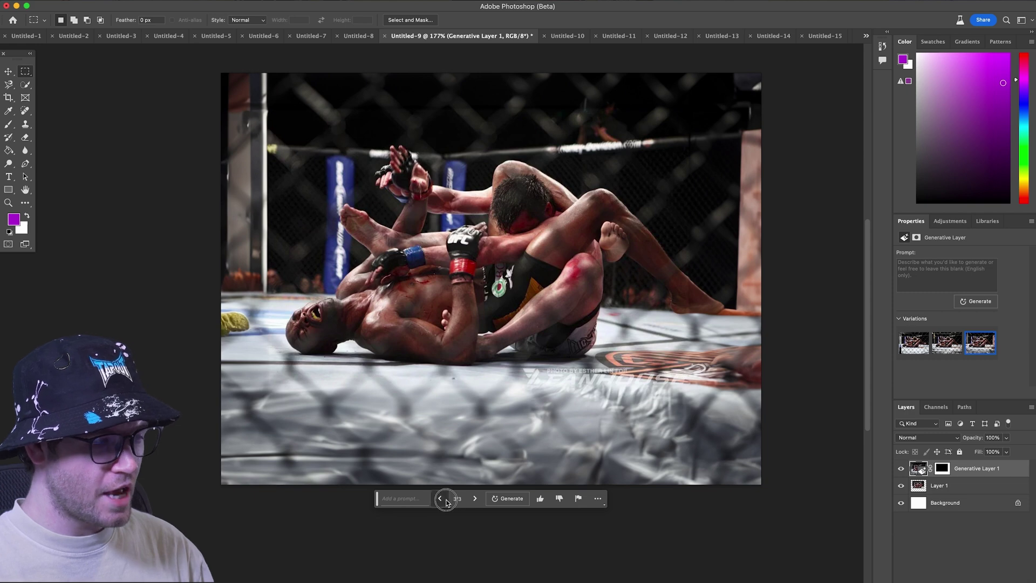
left_click(445, 501)
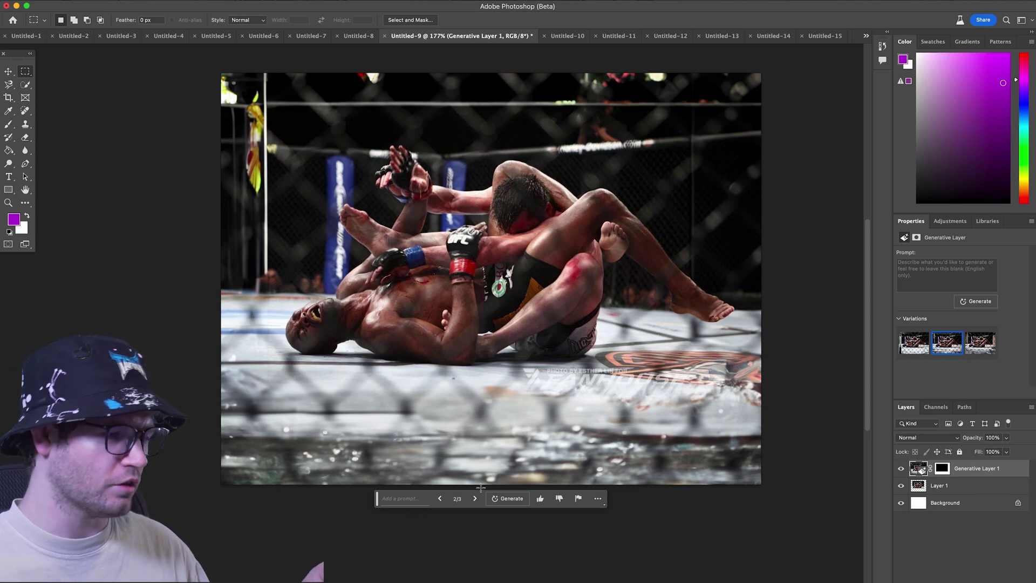
left_click(475, 498)
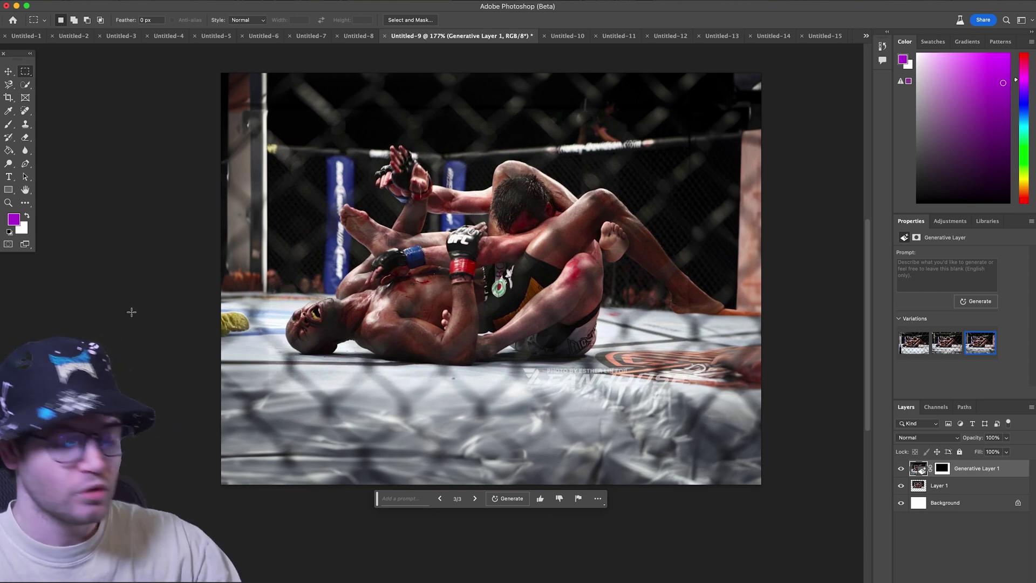
Select everything except the lying fighter's head and upper torso and regenerate that area using Generative Fill with a blank prompt
left_click_drag(259, 236, 413, 373)
right_click(340, 274)
left_click(367, 290)
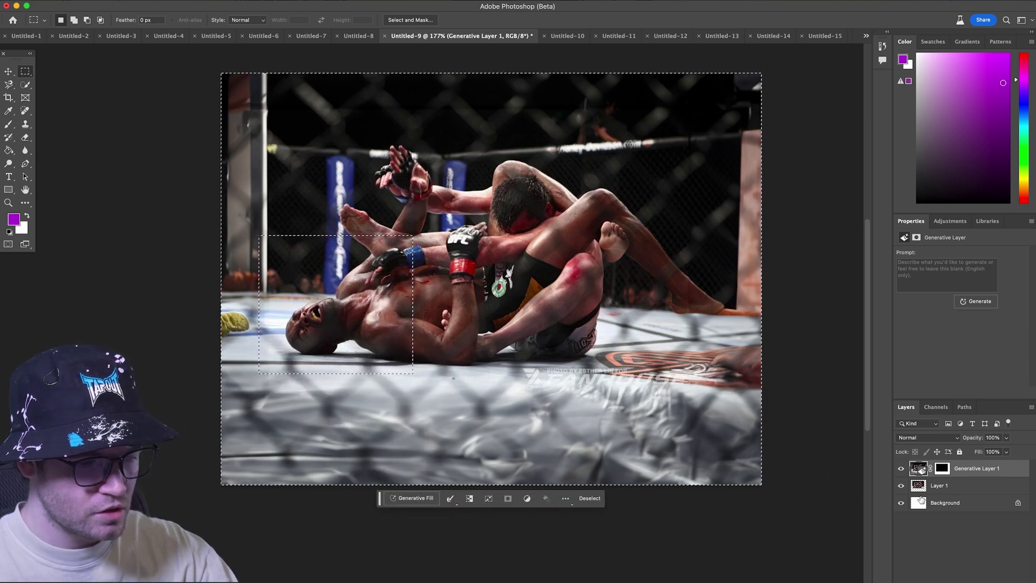
left_click(404, 496)
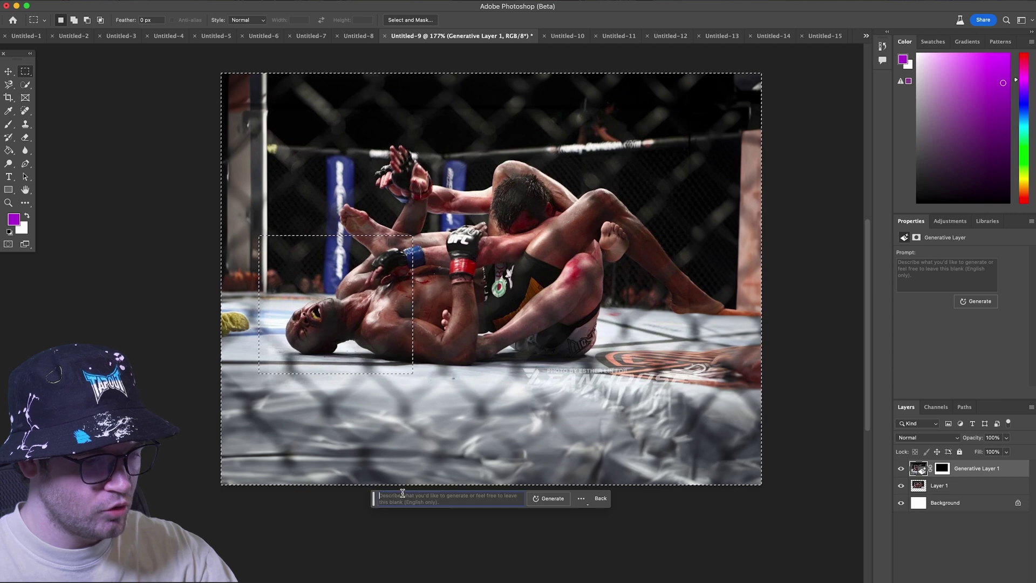
left_click(555, 498)
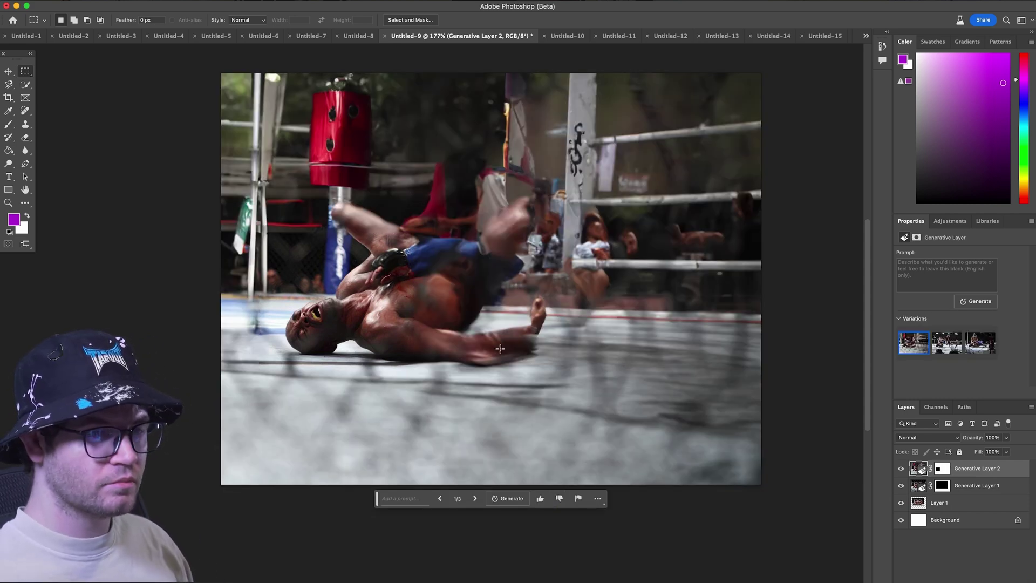
Cycle through the three regenerated scenes around the lying fighter and return to the earlier variations
left_click(475, 499)
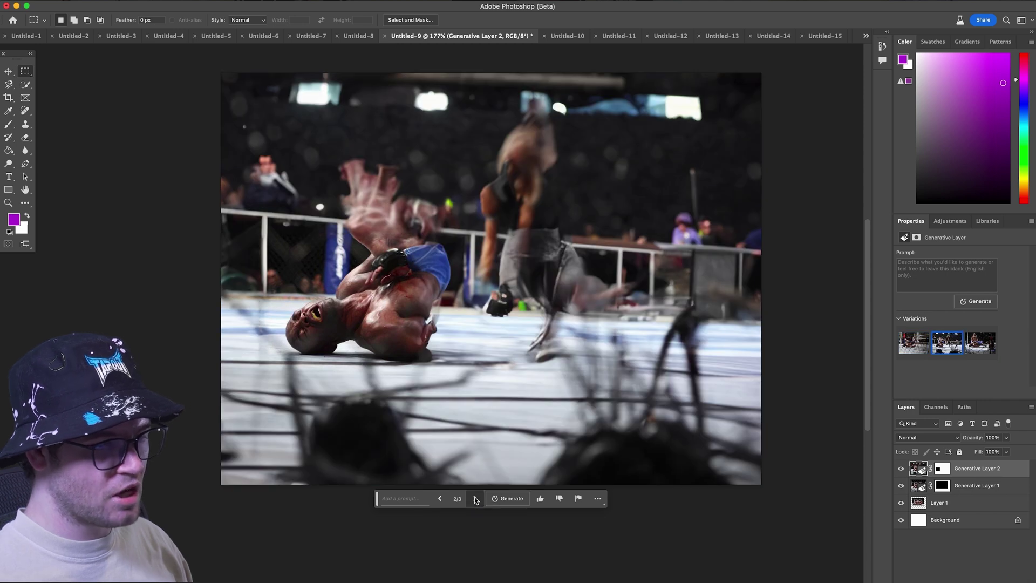
left_click(475, 499)
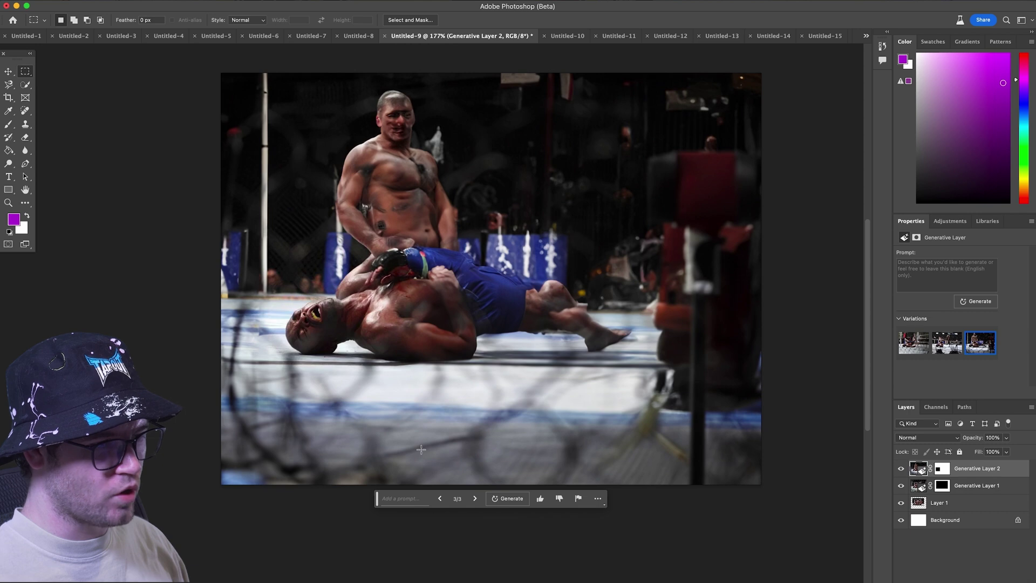
left_click(440, 505)
left_click(440, 505)
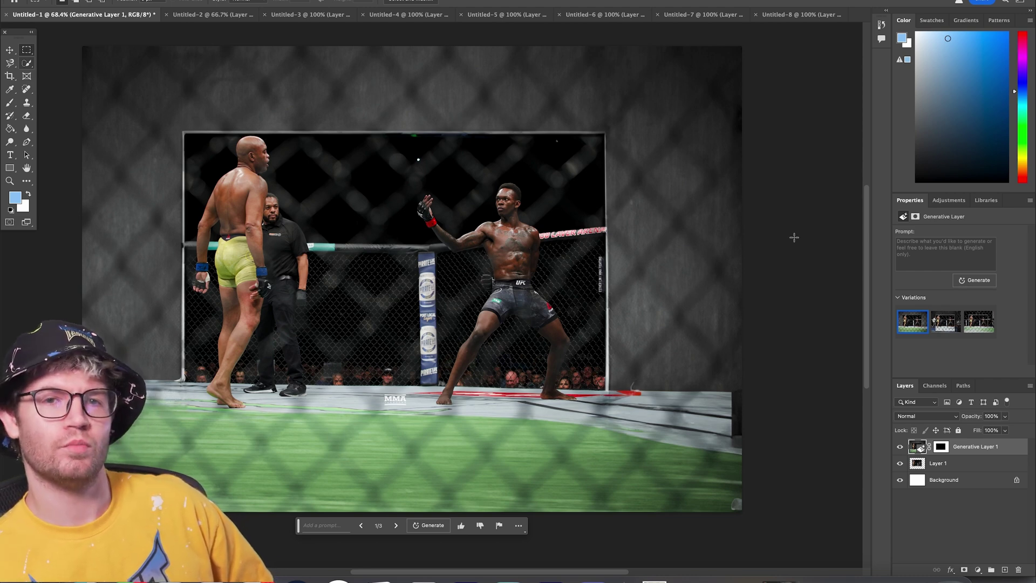
Generate another set of blank-prompt variations around the cage standoff photo in Untitled-1 and review the new results up to the third
left_click(396, 526)
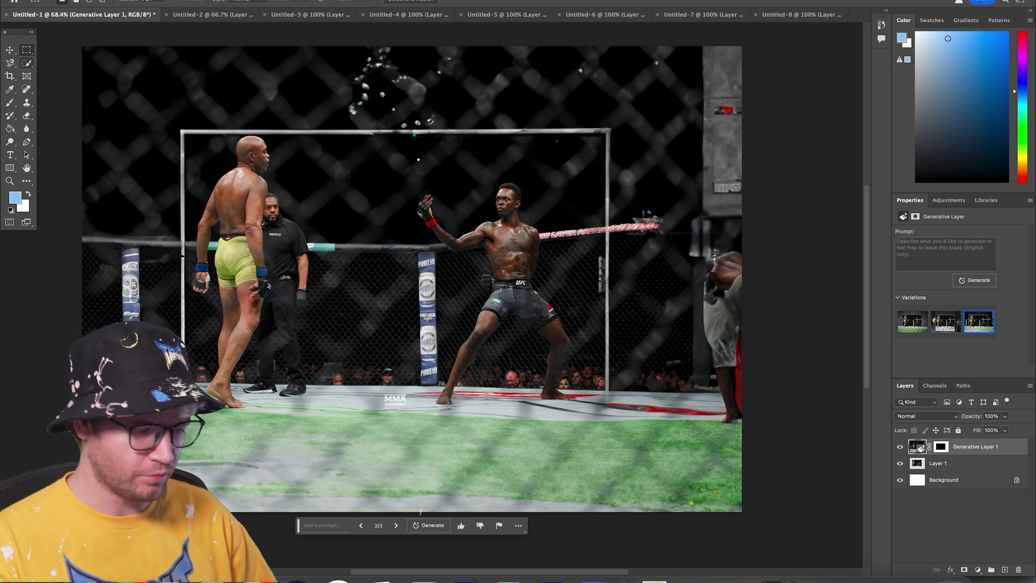
left_click(430, 523)
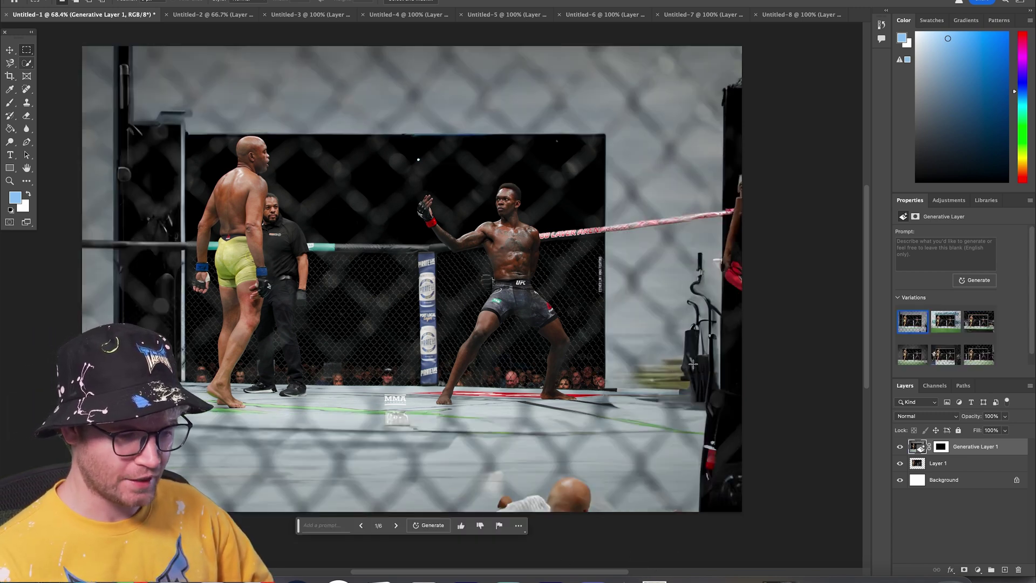
left_click(395, 525)
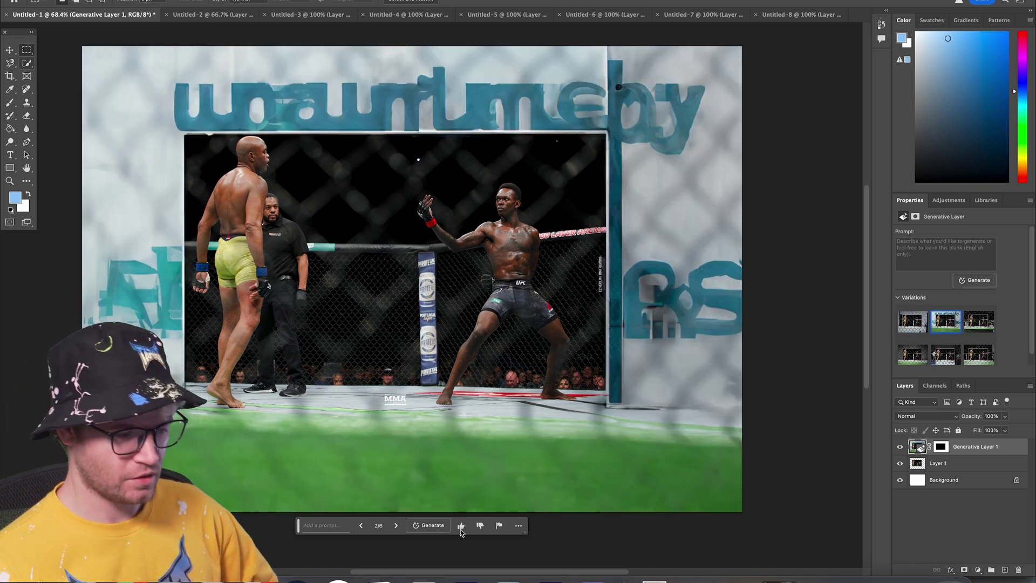
left_click(395, 525)
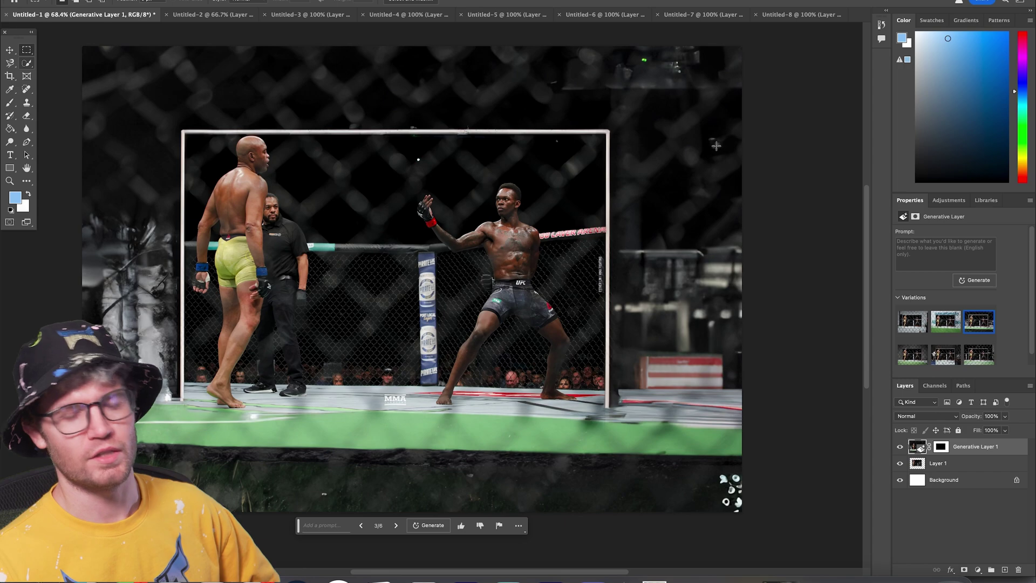
Open the Untitled-2 knockout photo and inspect the legs, knee pads and shoes in its first generated variation
left_click(214, 15)
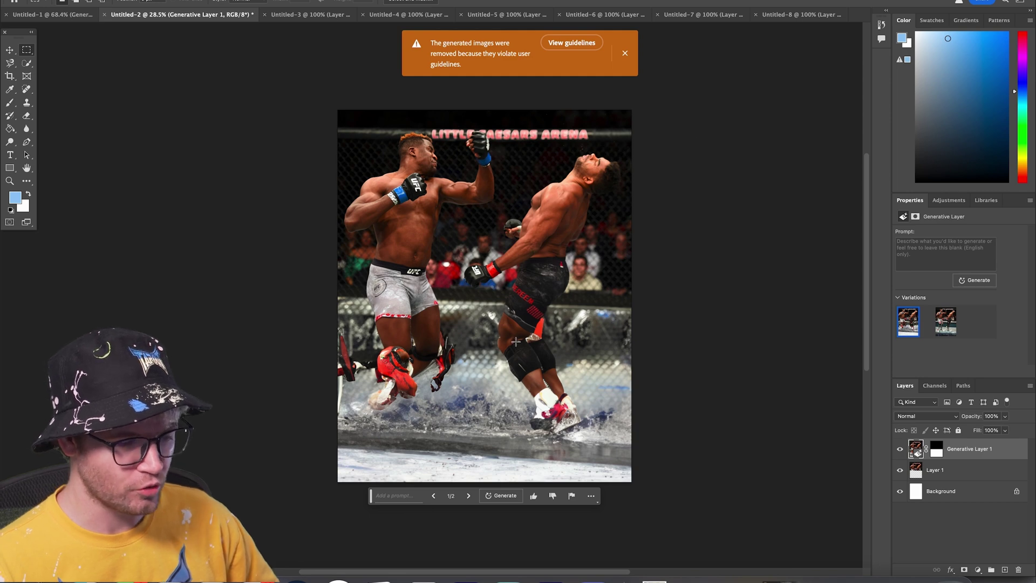
scroll(575, 234, "up", 5)
scroll(791, 308, "down", 6)
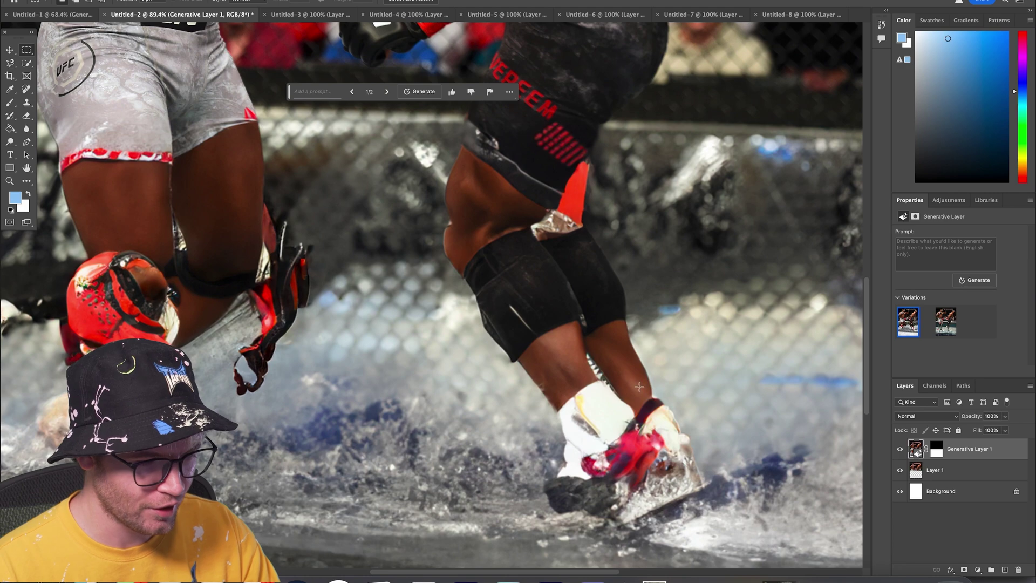
scroll(172, 277, "down", 5)
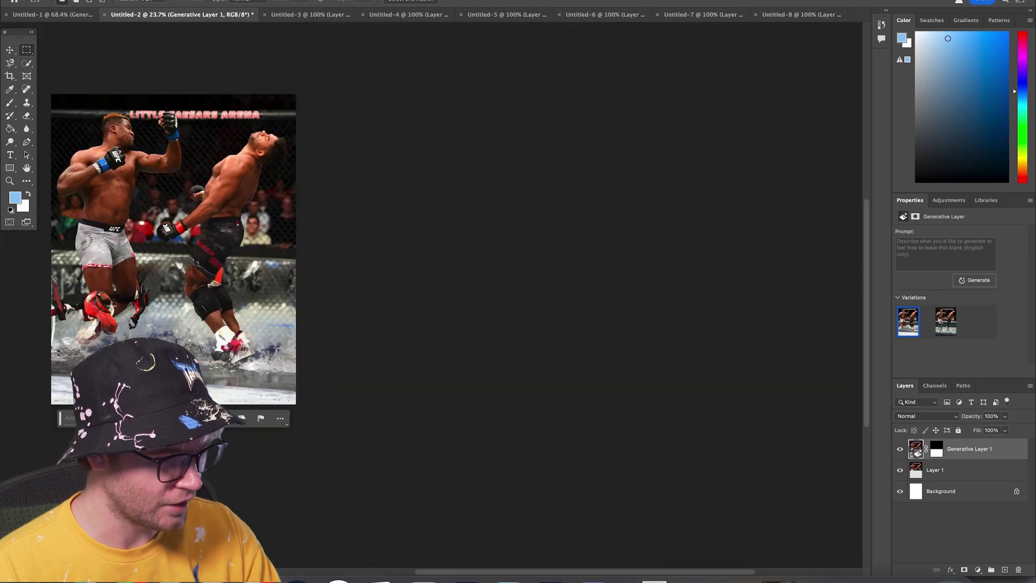
scroll(101, 316, "up", 4)
scroll(311, 356, "down", 3)
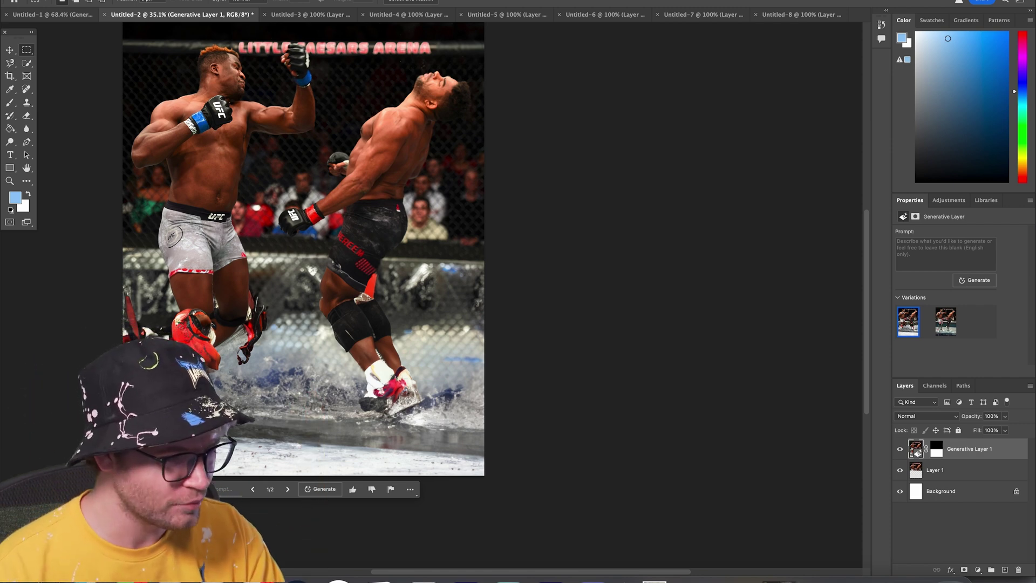
Show the second variation of the knockout photo and examine the generated shorts and lower legs up close
left_click(288, 489)
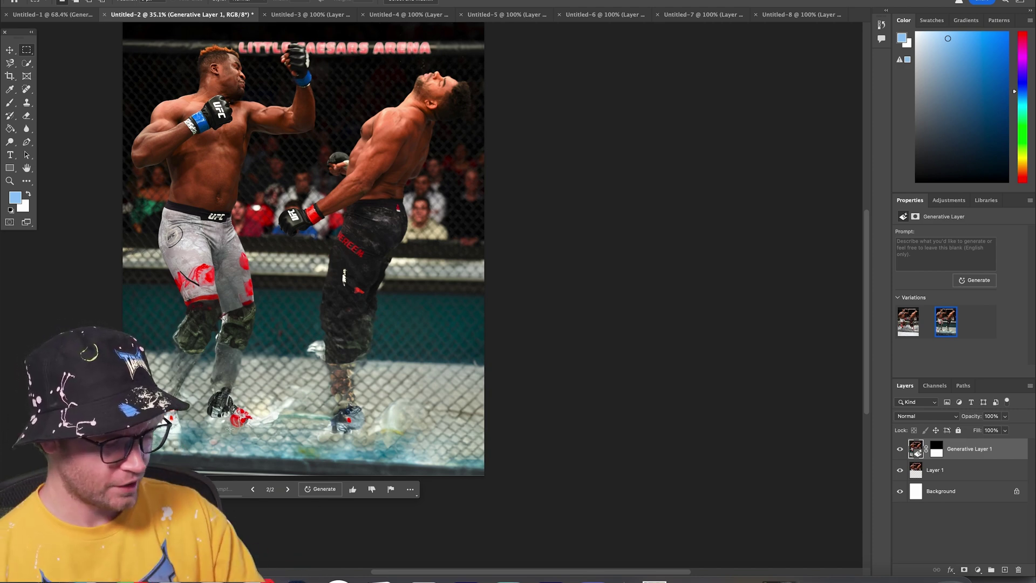
scroll(229, 429, "up", 5)
key("space")
left_click_drag(419, 210, 382, 418)
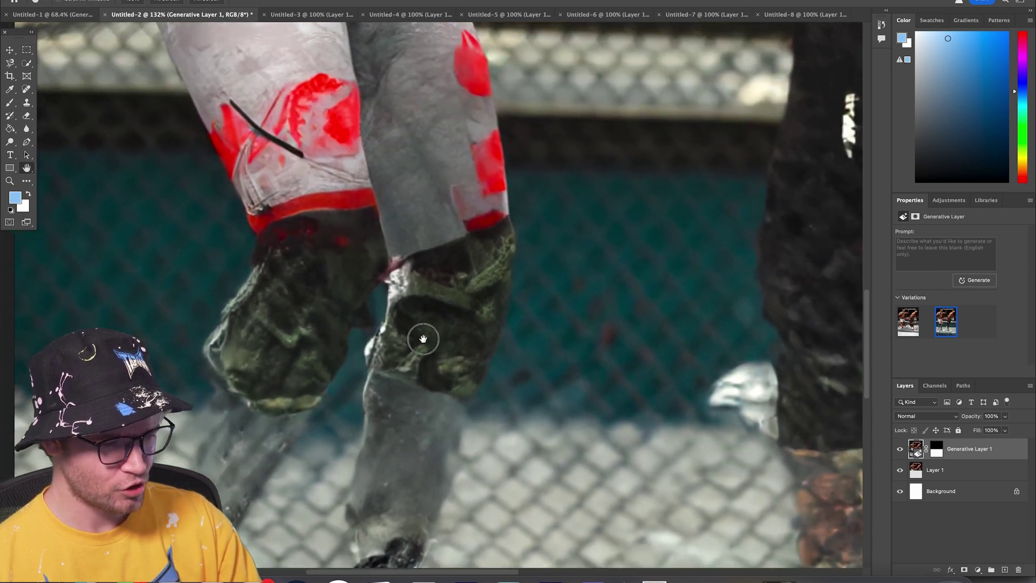
Look over both fighters' generated lower legs and generate another set of blank-prompt variations for the knockout photo
left_click_drag(419, 326, 426, 454)
left_click_drag(423, 296, 188, 182)
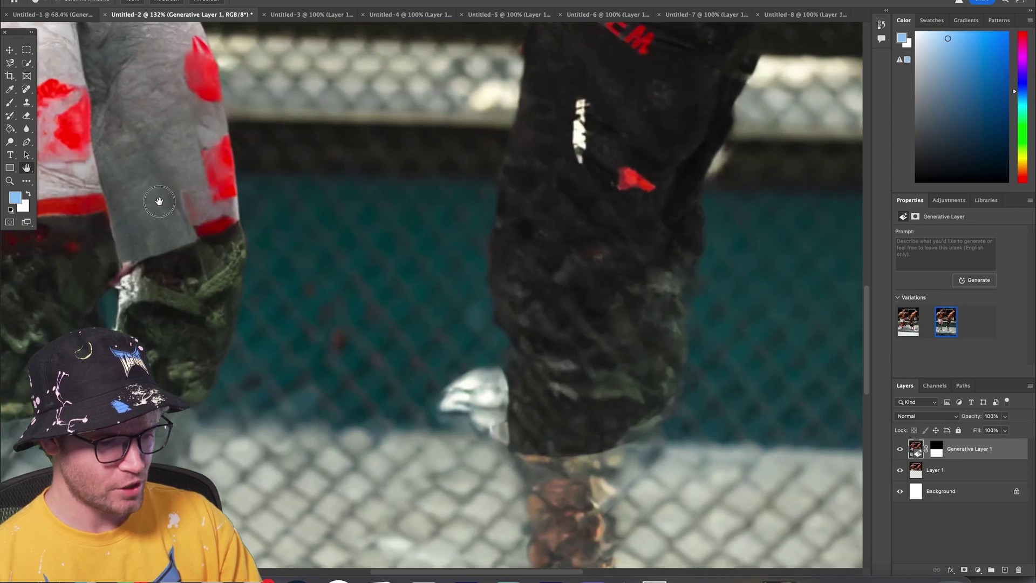
left_click_drag(398, 359, 546, 399)
key("ctrl+0")
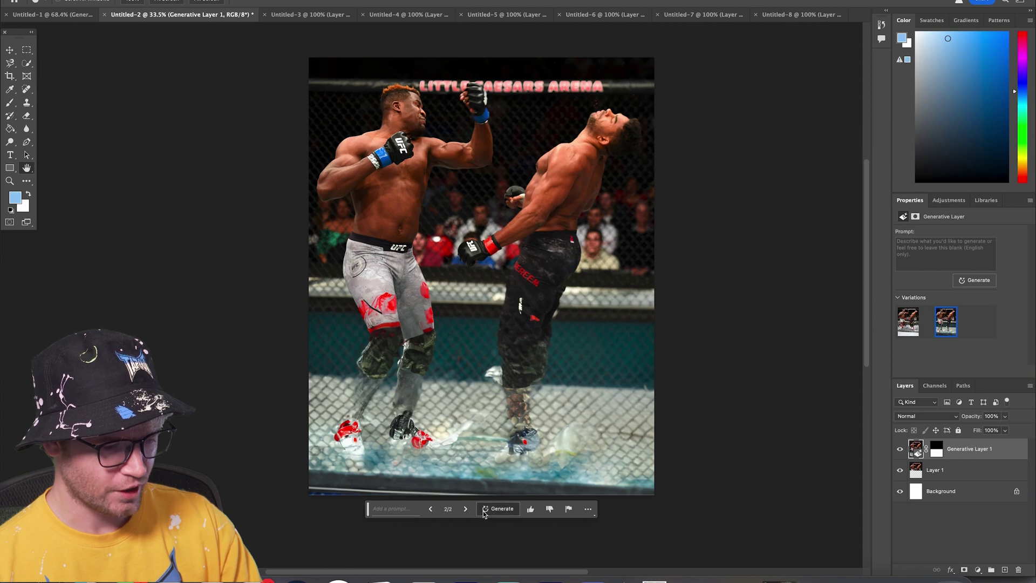
left_click(484, 512)
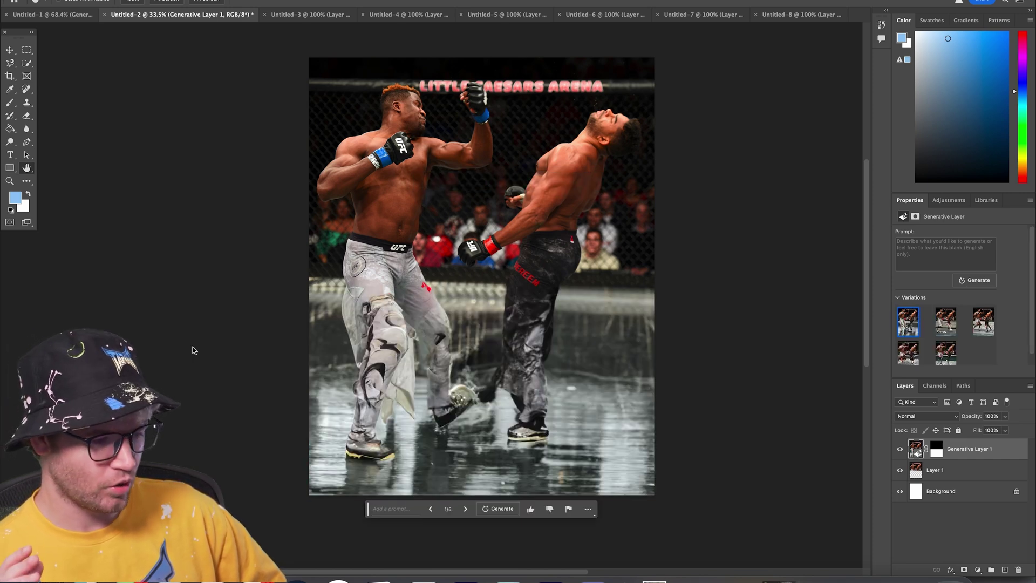
Examine the generated trousers, shoes and wet floor in the first new variation of the knockout photo
scroll(504, 318, "up", 8)
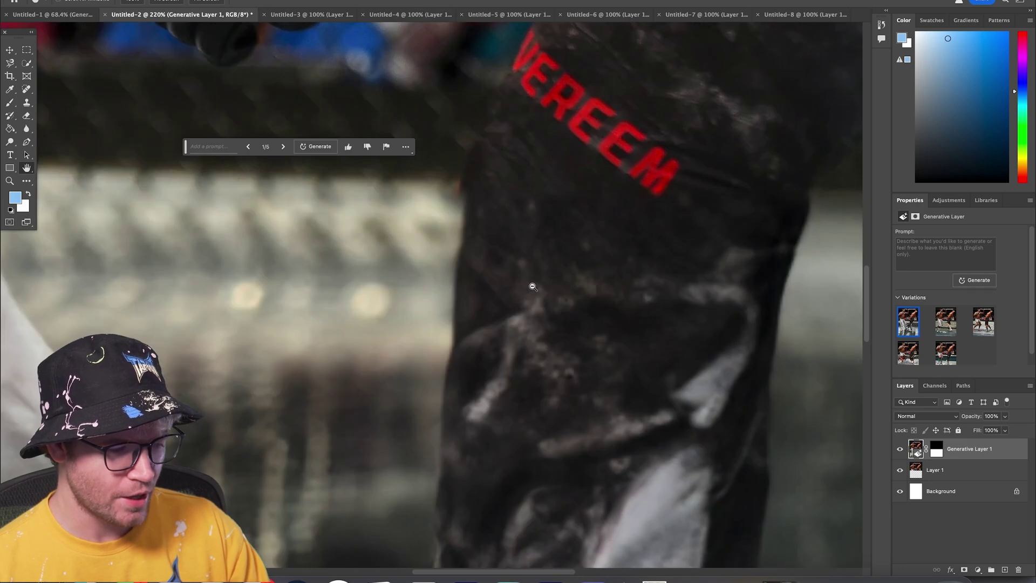
scroll(534, 289, "down", 6)
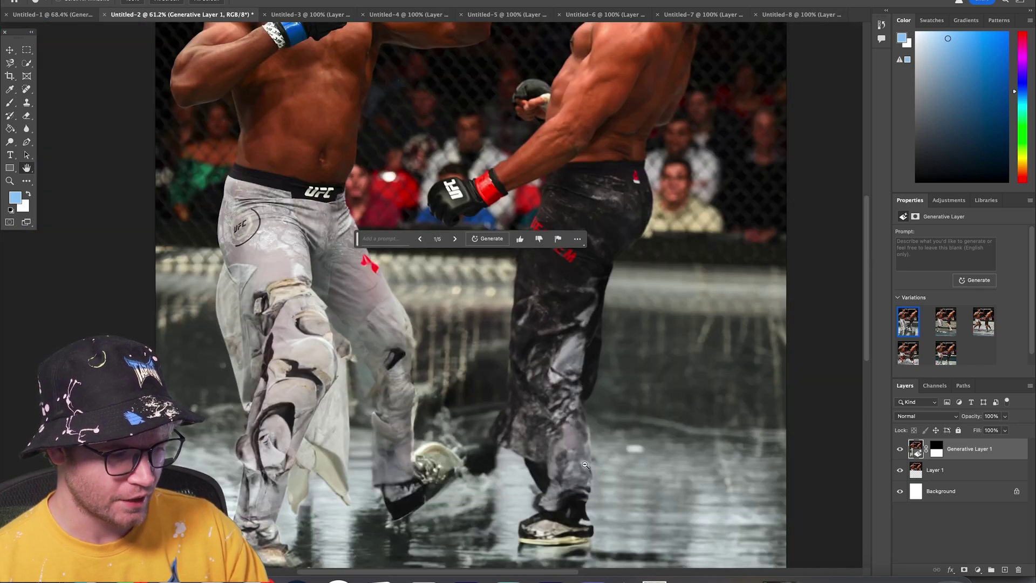
scroll(292, 397, "down", 2)
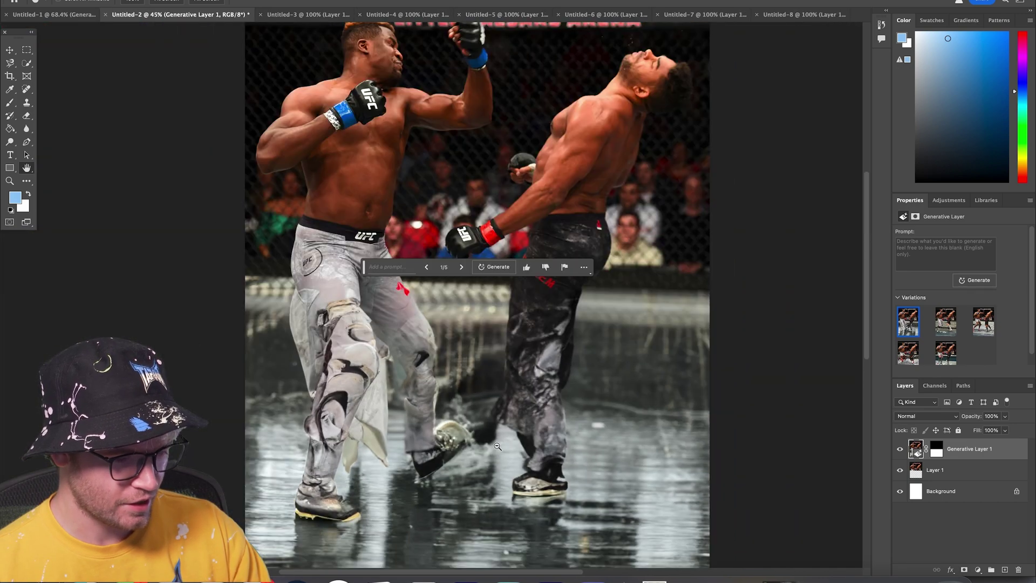
scroll(454, 470, "up", 3)
scroll(459, 463, "down", 2)
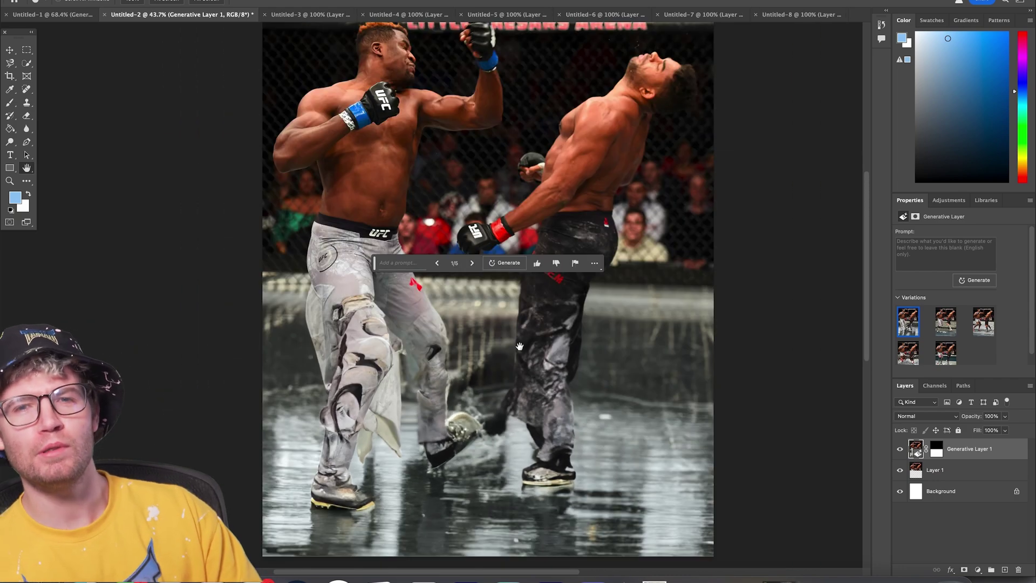
scroll(471, 238, "down", 2)
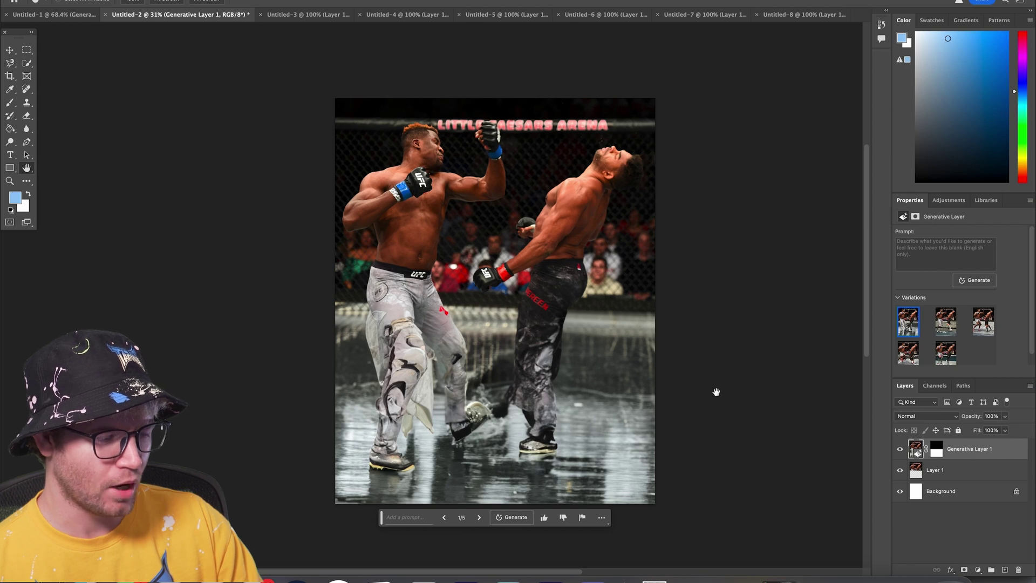
scroll(415, 407, "down", 1)
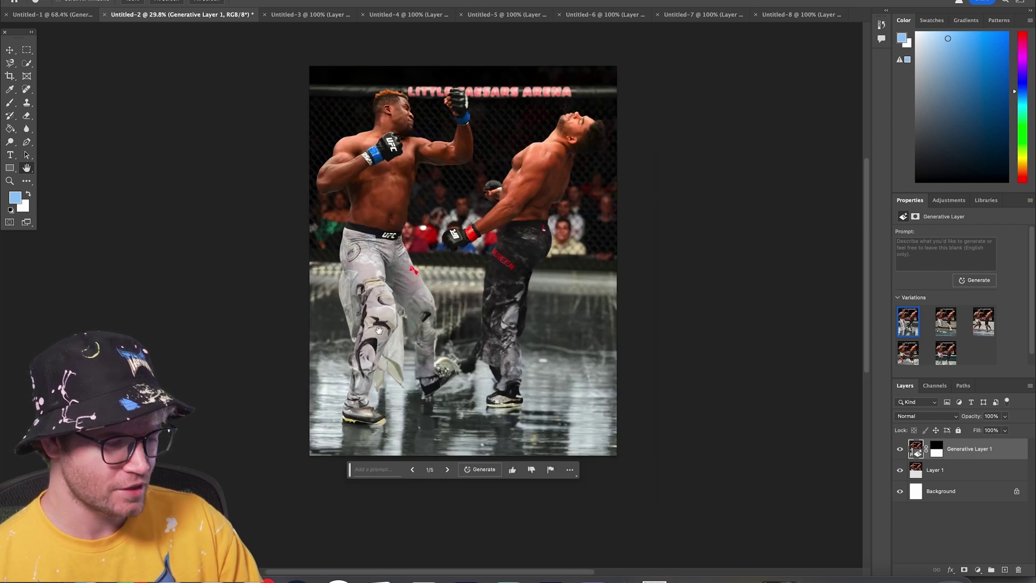
Show the second variation of the knockout photo and inspect both fighters' lower legs and roller skates up close
left_click(440, 467)
scroll(517, 398, "up", 5)
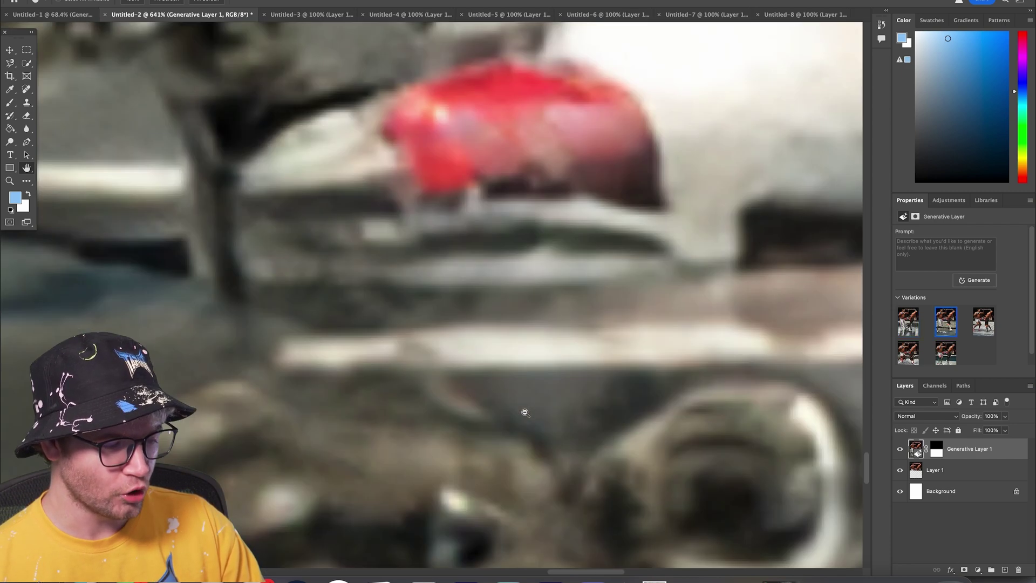
scroll(526, 402, "down", 5)
scroll(534, 398, "up", 3)
scroll(534, 398, "down", 5)
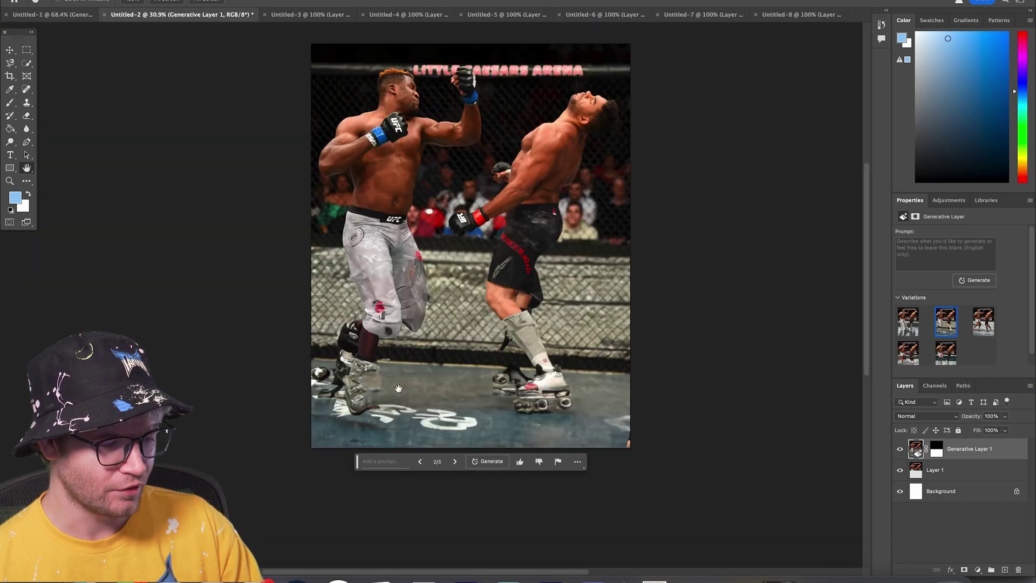
scroll(526, 345, "up", 5)
scroll(528, 359, "down", 2)
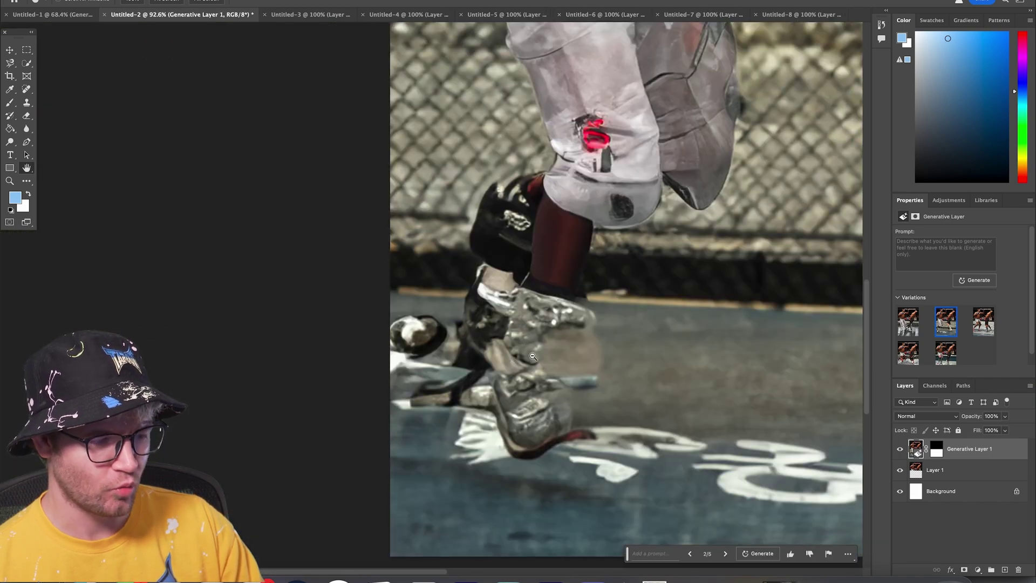
scroll(533, 356, "down", 4)
scroll(569, 387, "up", 1)
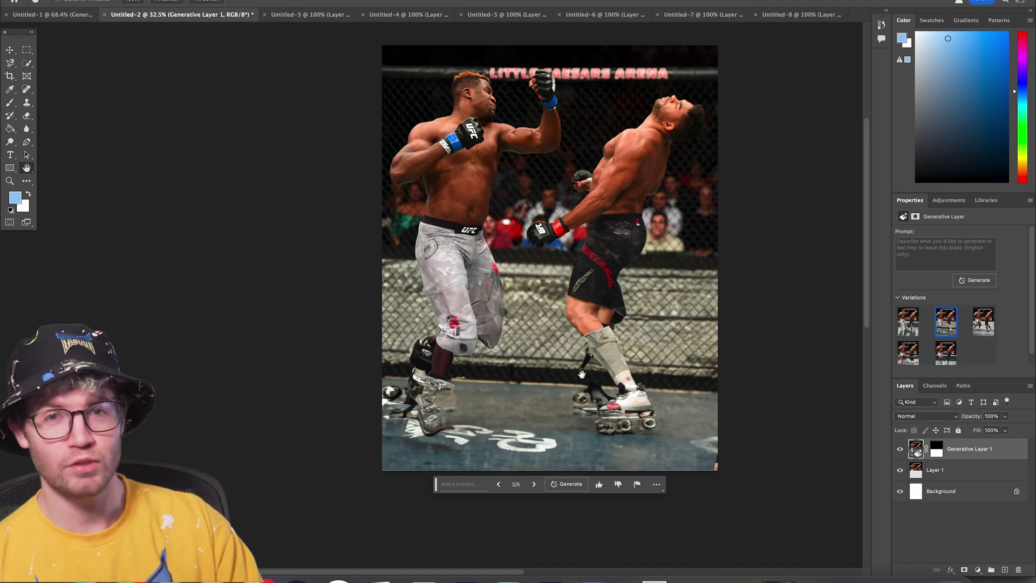
Show the third variation of the knockout photo and examine the generated legs, socks, shoes and floor
left_click(534, 484)
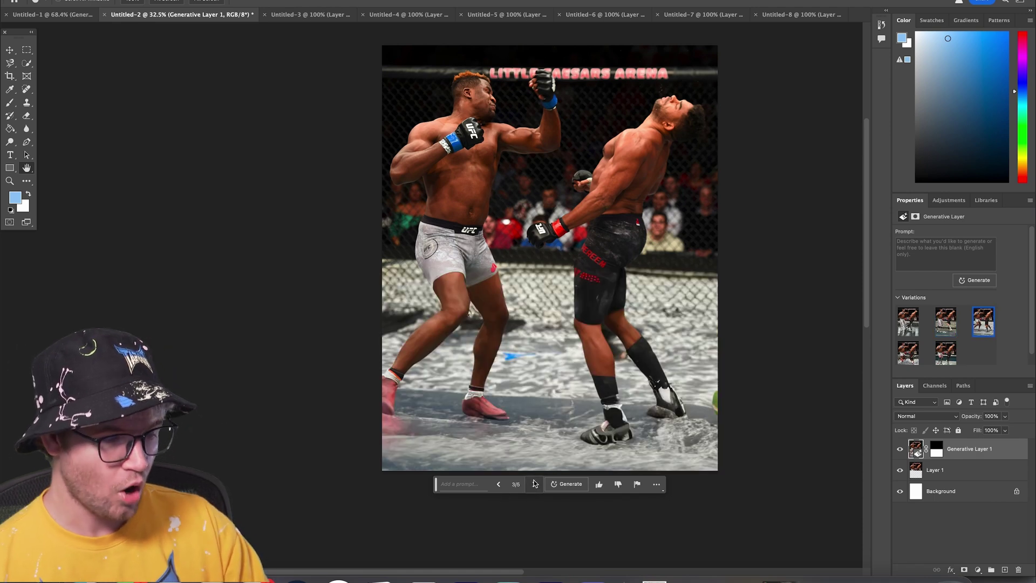
scroll(502, 337, "up", 1)
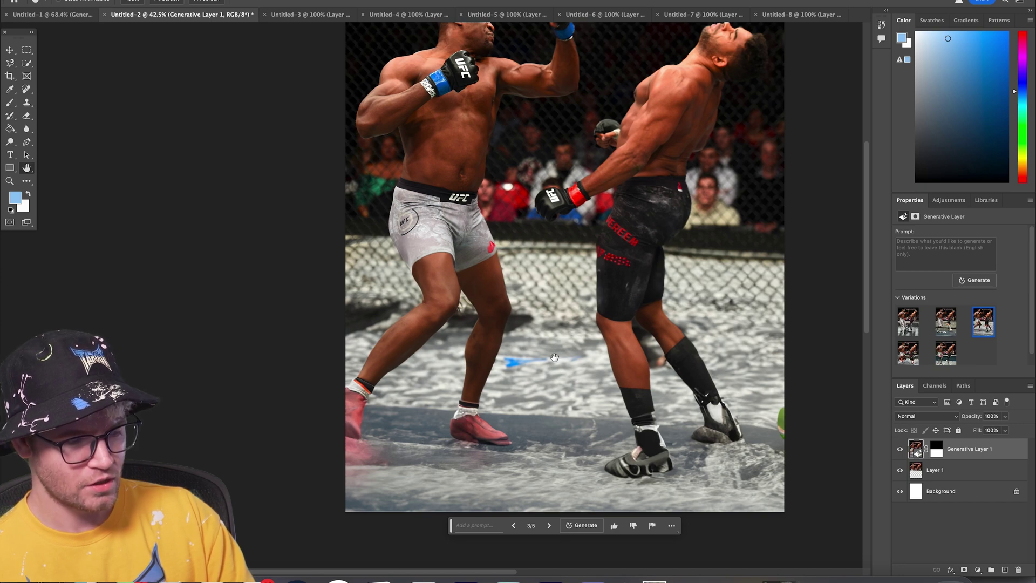
scroll(556, 357, "up", 6)
scroll(556, 287, "up", 3)
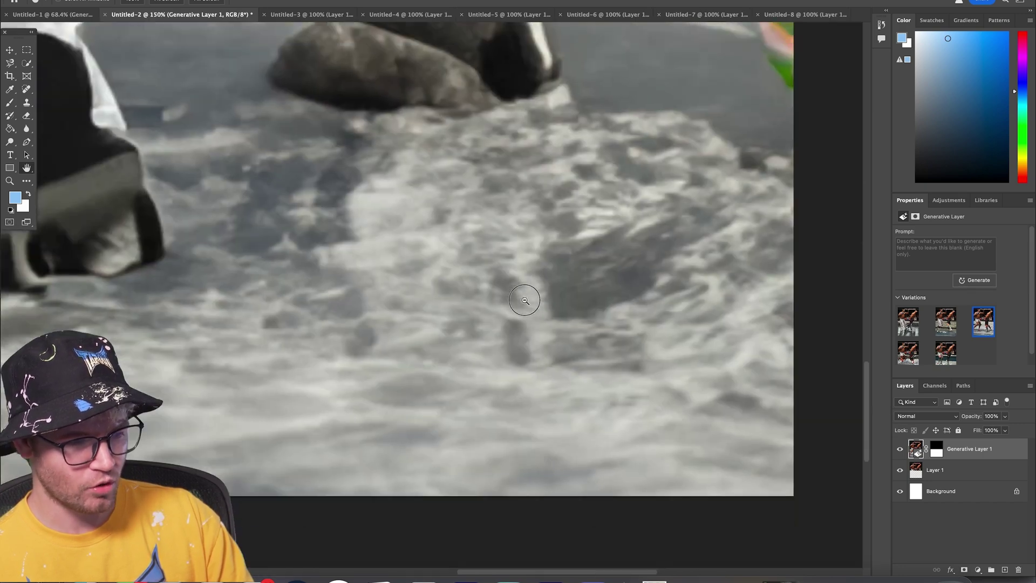
scroll(527, 296, "down", 3)
left_click_drag(466, 239, 766, 405)
scroll(766, 405, "down", 6)
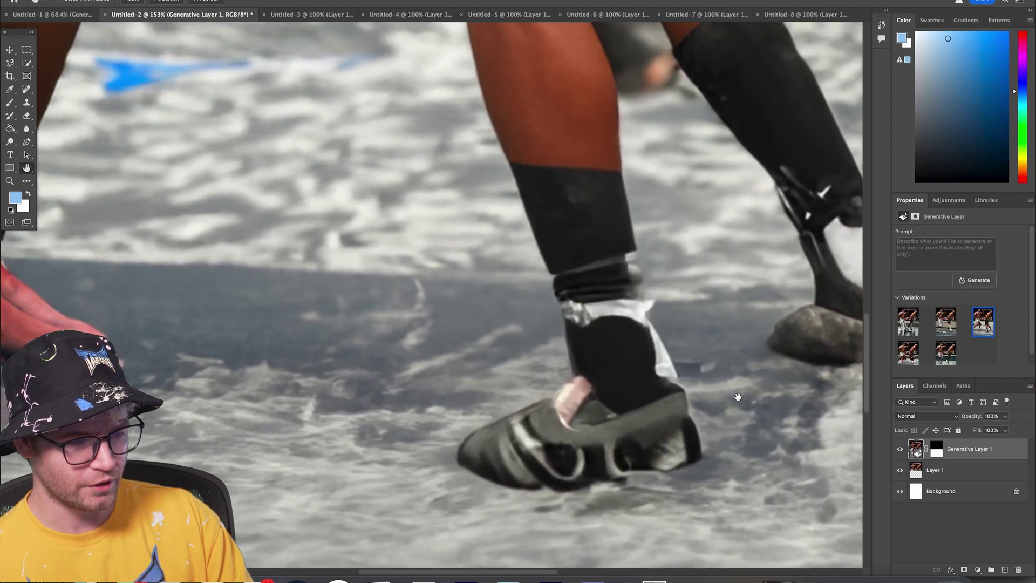
scroll(548, 406, "up", 3)
scroll(548, 406, "down", 3)
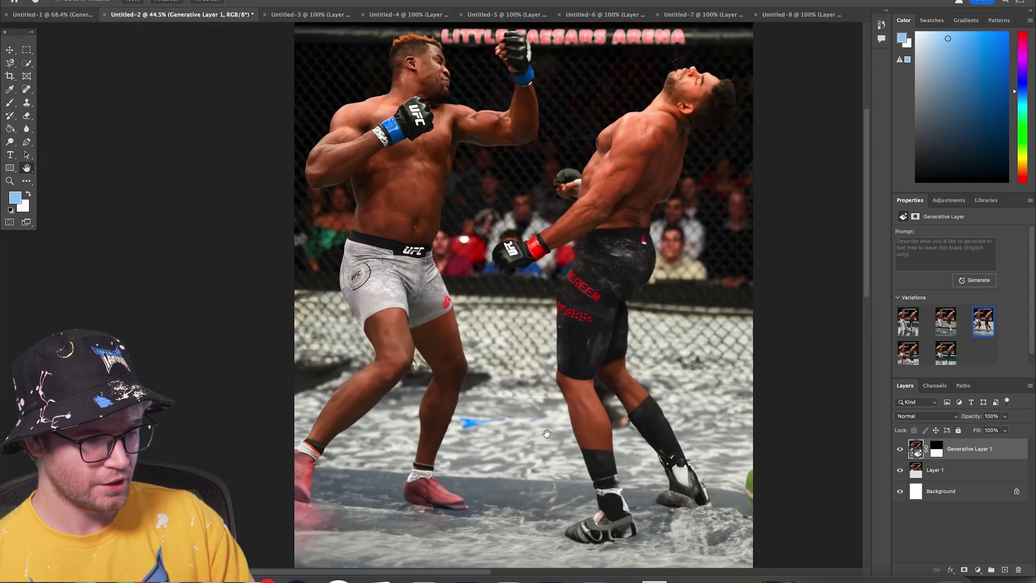
Return to the second variation of the knockout photo and inspect the roller skates again
left_click(472, 539)
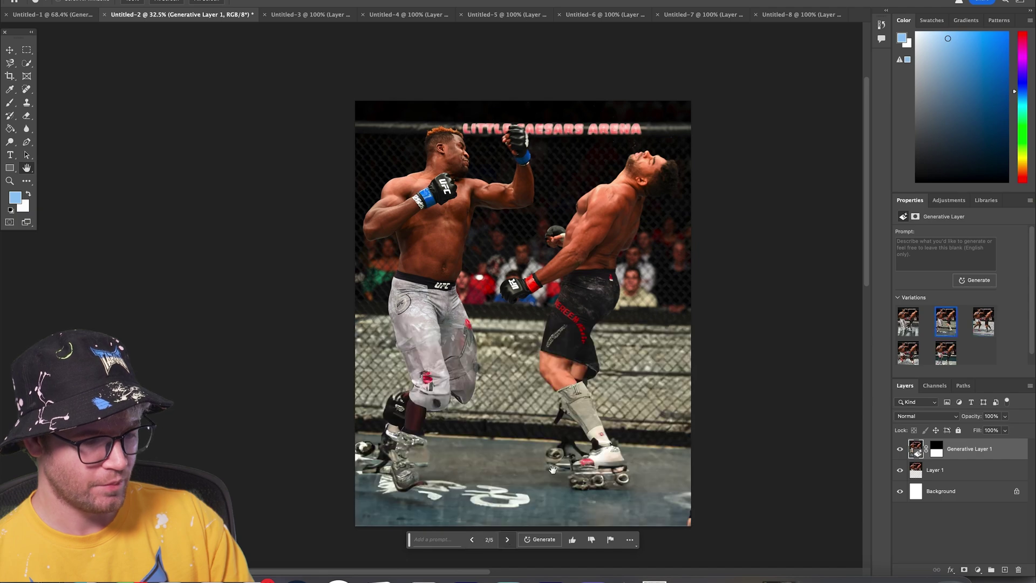
scroll(604, 475, "up", 5)
scroll(539, 448, "down", 5)
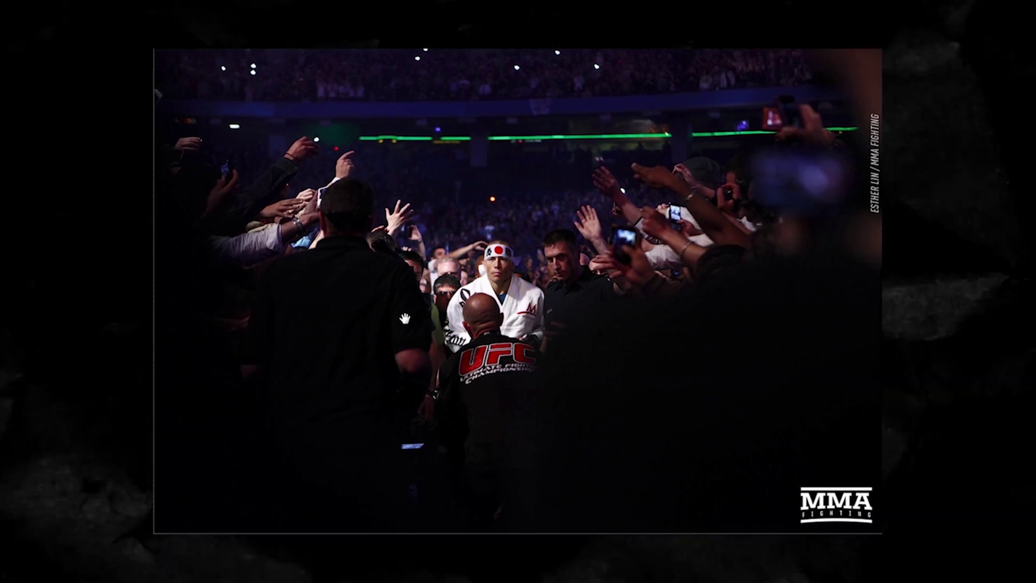
Activate the Rectangular Marquee tool for the Untitled-3 walkout photo
left_click(27, 50)
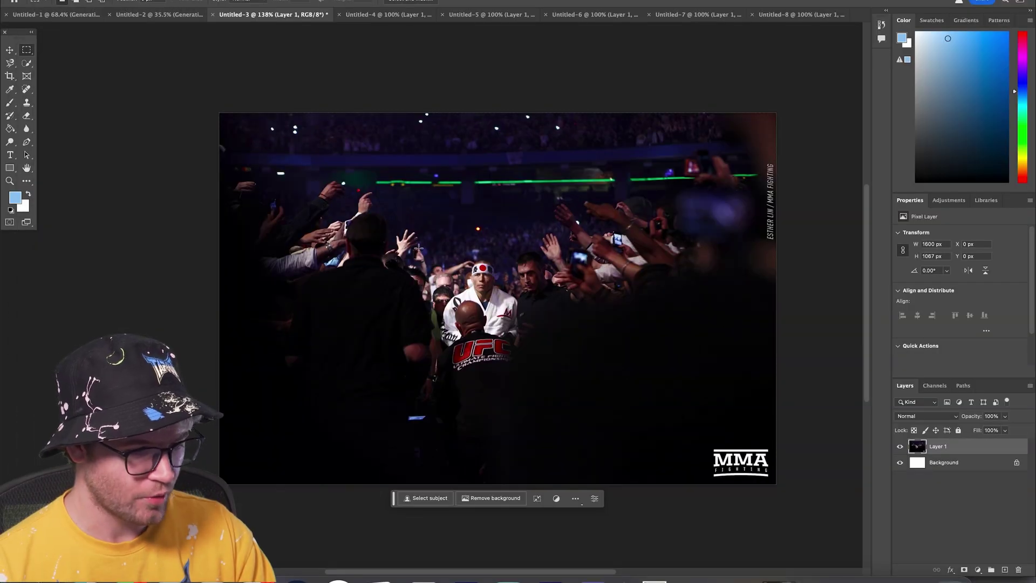
scroll(419, 248, "up", 1)
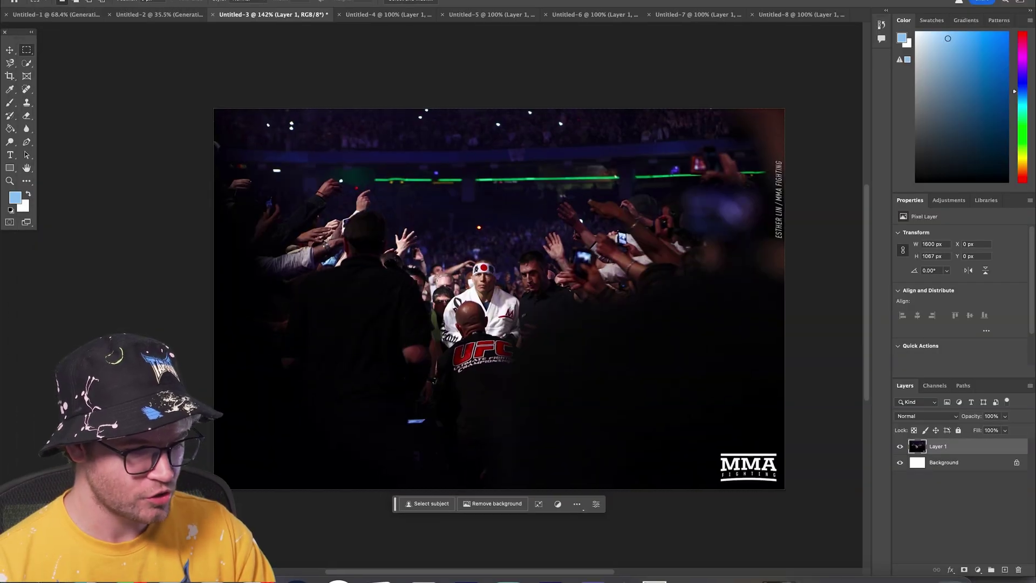
left_click_drag(390, 222, 394, 230)
left_click_drag(555, 368, 556, 367)
scroll(524, 337, "up", 3)
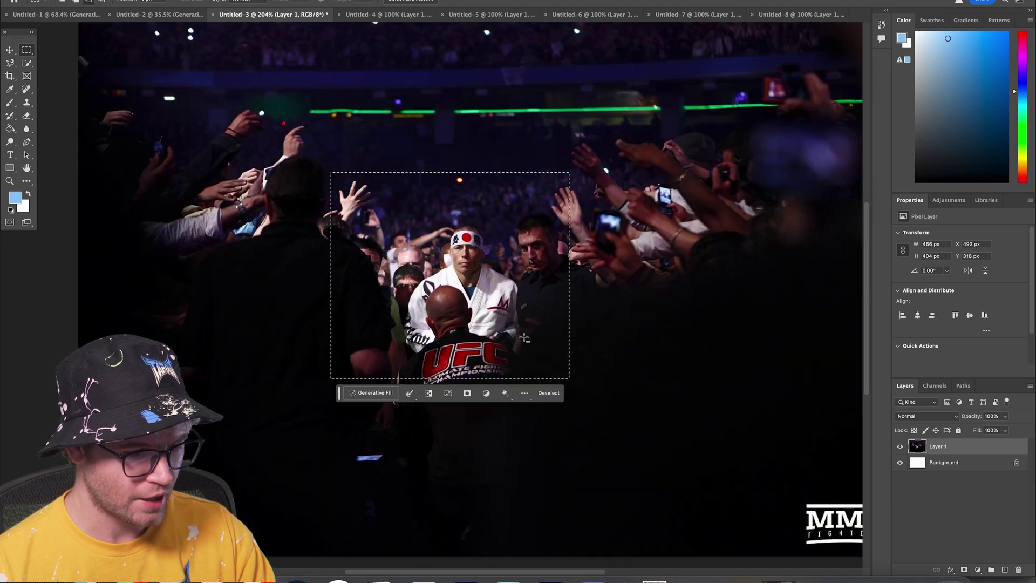
key("ctrl+d")
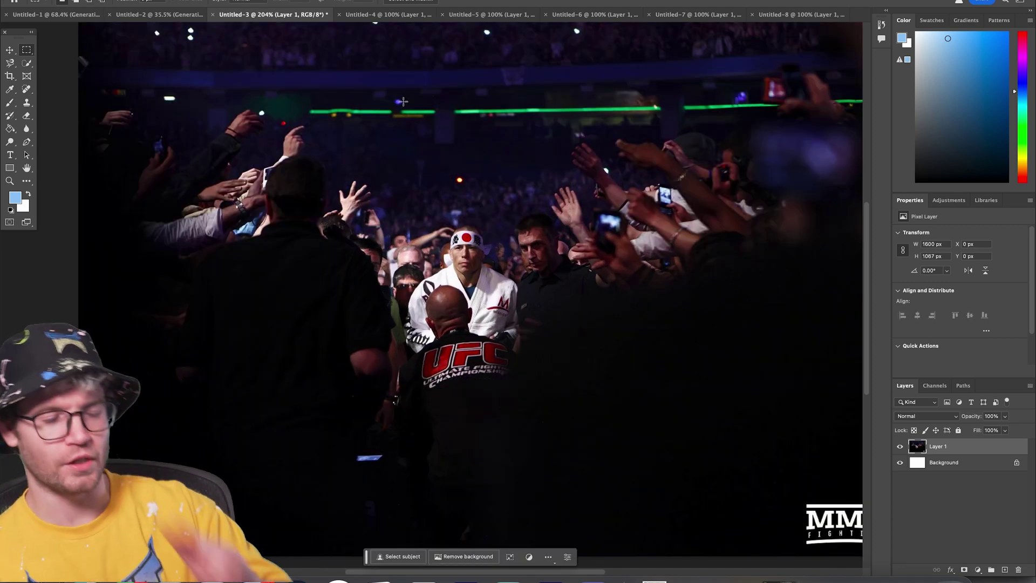
Select a rectangle around the fighter in the white gi, invert the selection, and run Generative Fill with a blank prompt
left_click_drag(325, 174, 575, 399)
right_click(479, 251)
left_click(497, 262)
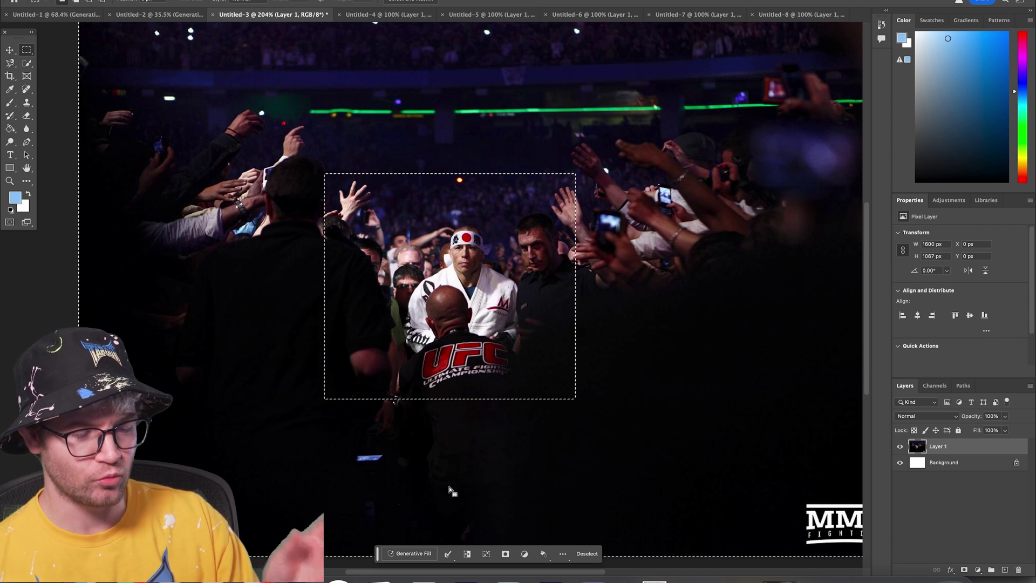
left_click(412, 554)
left_click(589, 553)
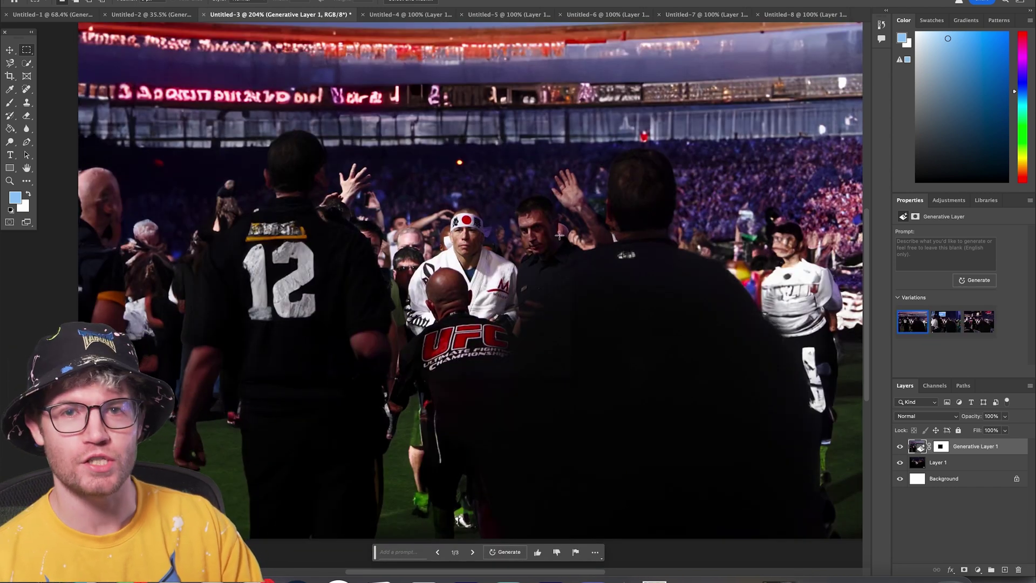
Examine the stadium, the number 12 jersey and the surrounding people in the first variation of the walkout photo
scroll(560, 235, "down", 10)
scroll(560, 236, "up", 10)
scroll(702, 270, "down", 3)
scroll(819, 289, "up", 3)
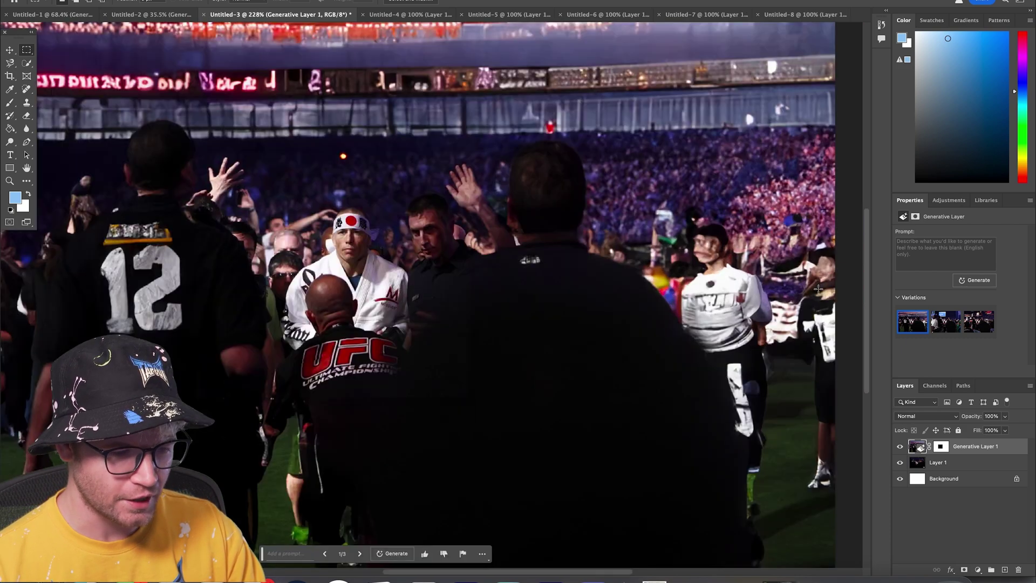
scroll(767, 281, "up", 4)
scroll(624, 221, "down", 6)
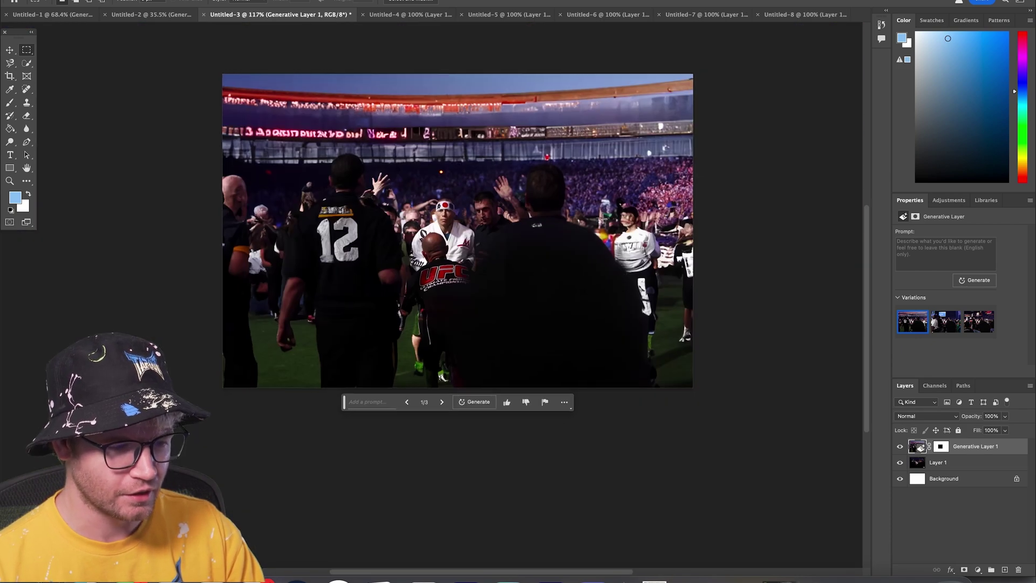
scroll(236, 86, "up", 2)
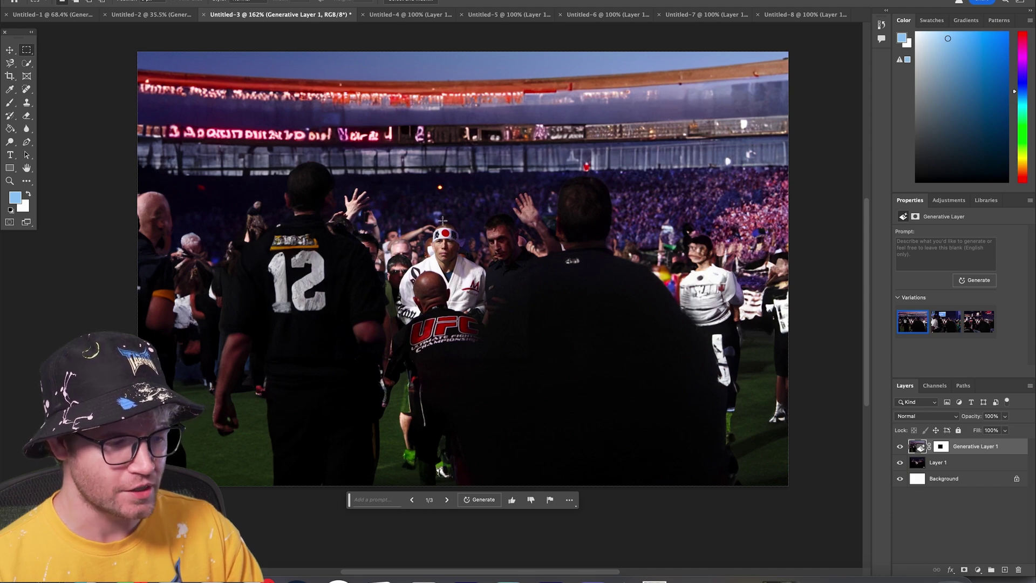
scroll(707, 248, "up", 3)
scroll(707, 249, "down", 10)
Show the second variation of the walkout photo and inspect the face of the man in the white shirt
scroll(707, 249, "up", 2)
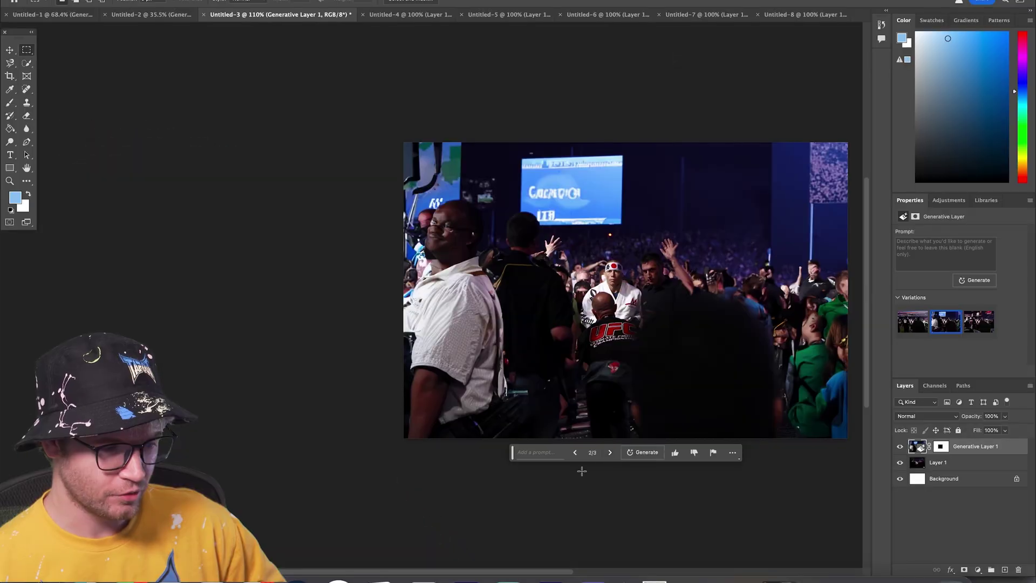
scroll(540, 258, "up", 5)
scroll(541, 258, "down", 1)
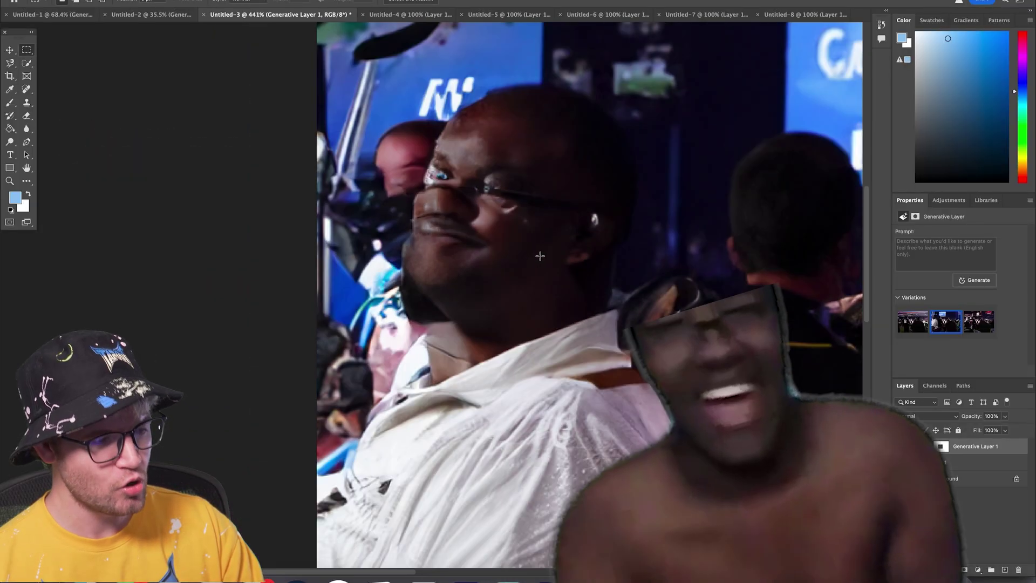
scroll(541, 259, "down", 2)
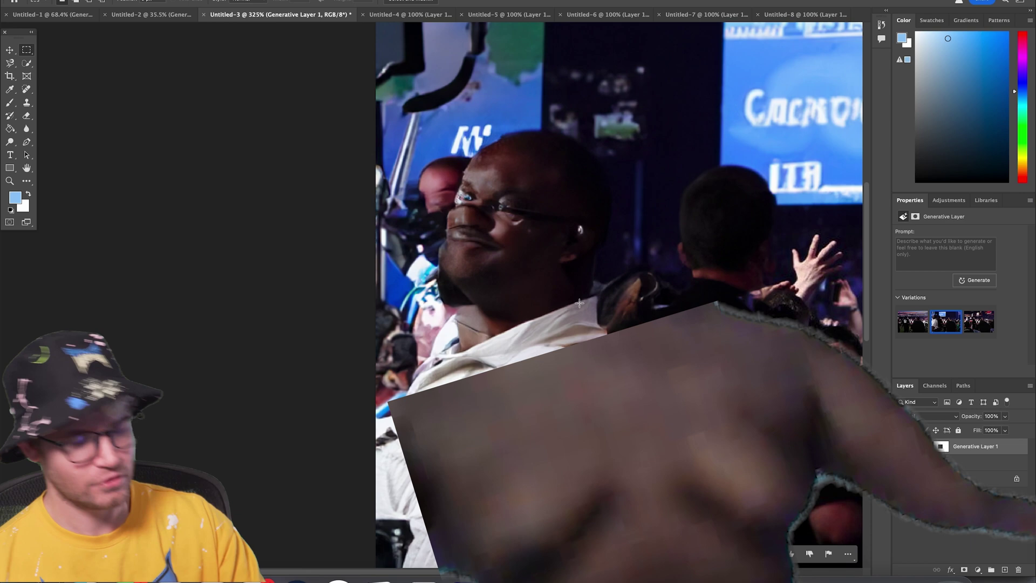
scroll(569, 315, "down", 4)
Examine the crowd and the people in green clothing in the second variation of the walkout photo
scroll(570, 315, "up", 2)
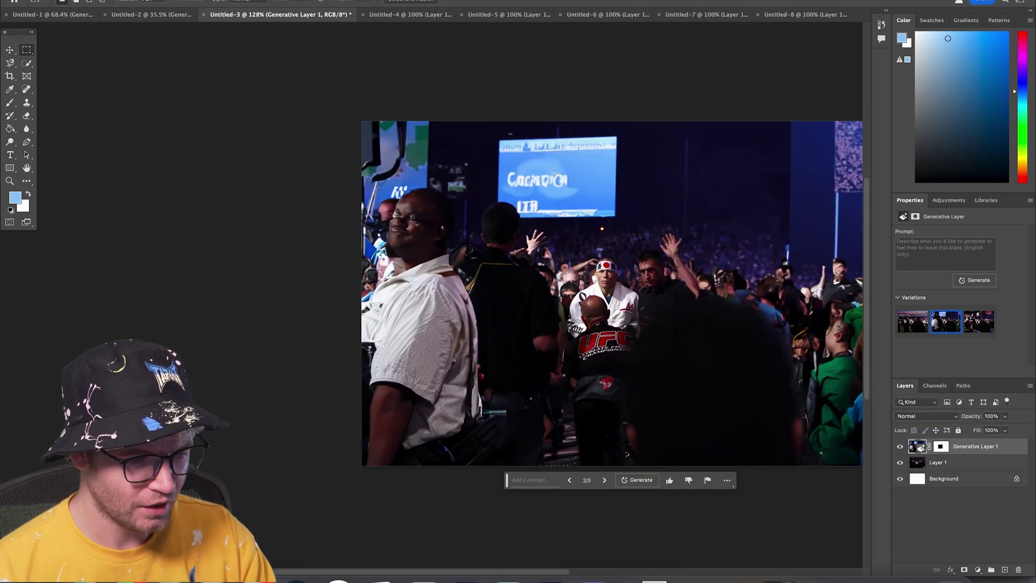
scroll(495, 254, "up", 1)
scroll(491, 269, "down", 4)
scroll(697, 340, "up", 6)
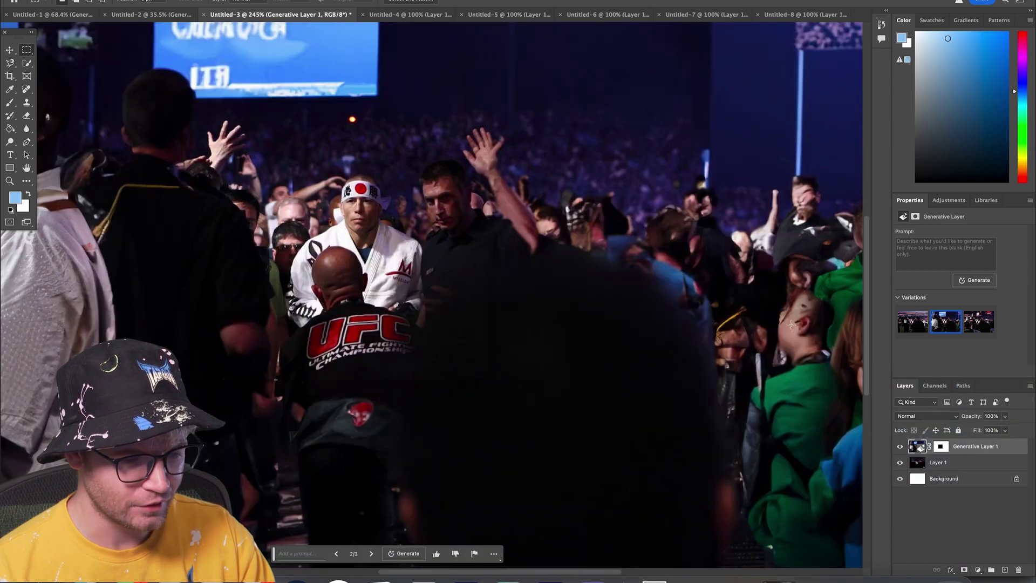
scroll(777, 319, "down", 1)
scroll(724, 285, "down", 1)
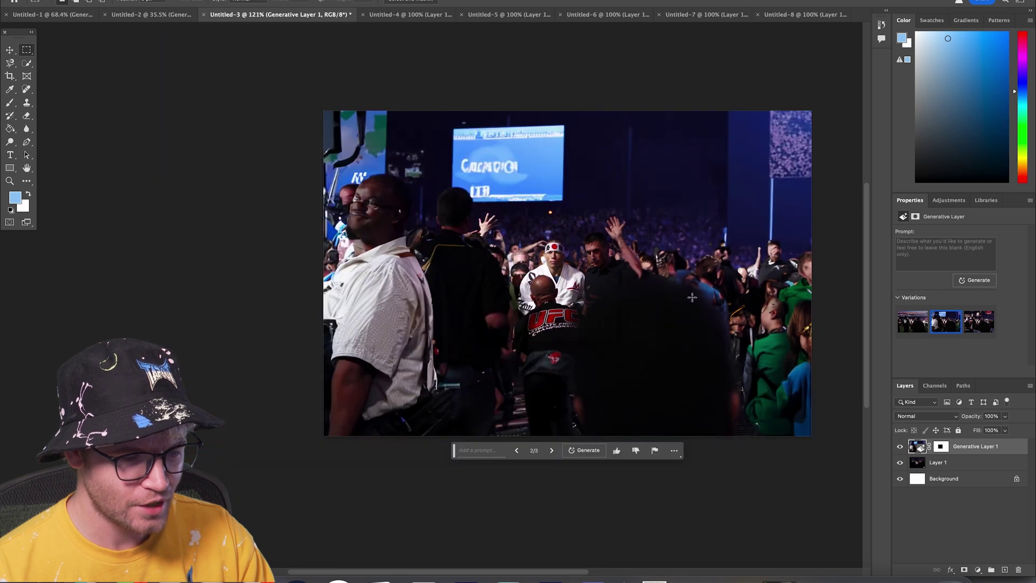
Compare the first and third variations of the walkout photo, and inspect the fighter's surroundings in the third
left_click(516, 451)
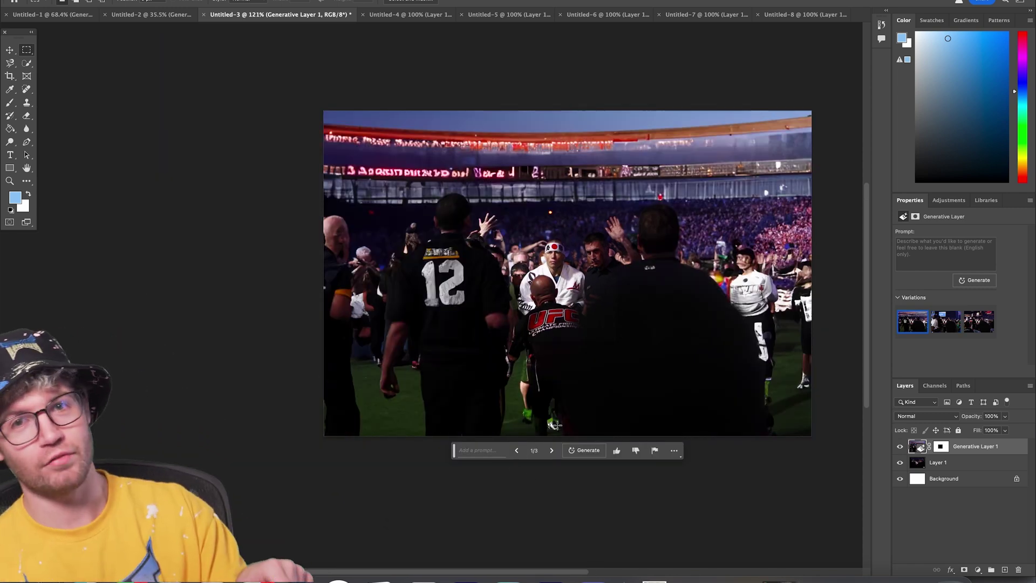
left_click(551, 451)
left_click(551, 451)
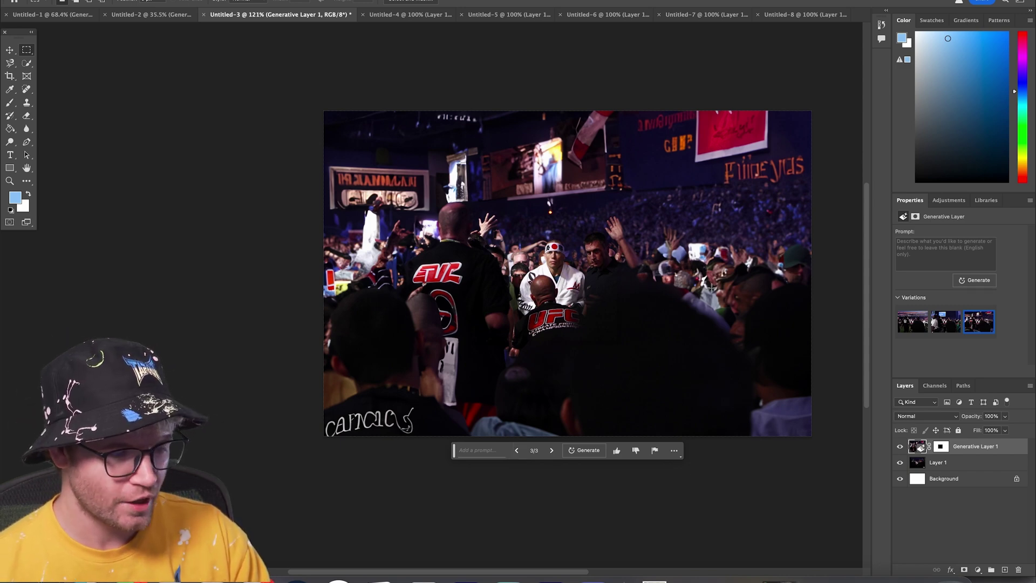
scroll(642, 266, "up", 6)
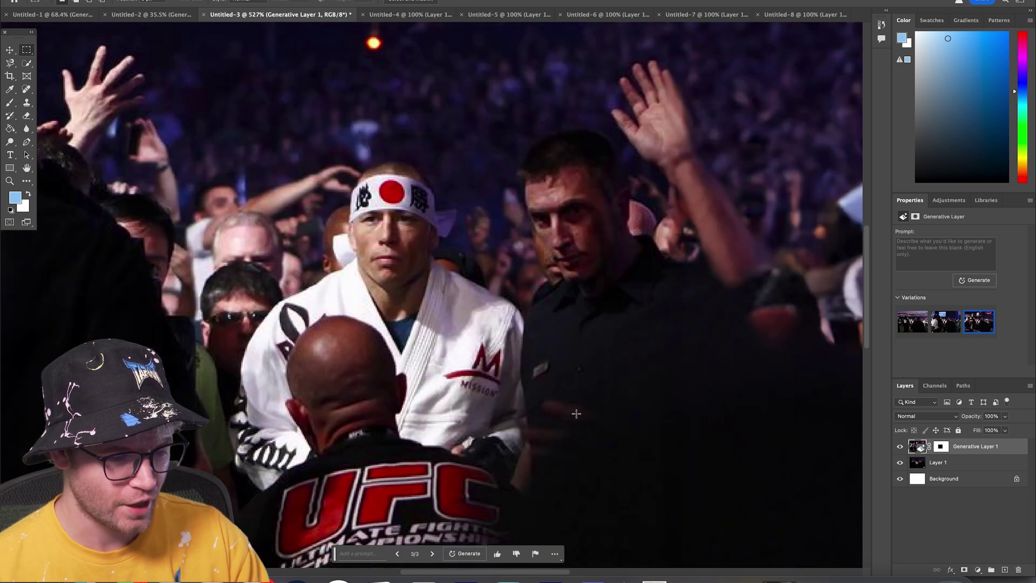
scroll(581, 411, "down", 8)
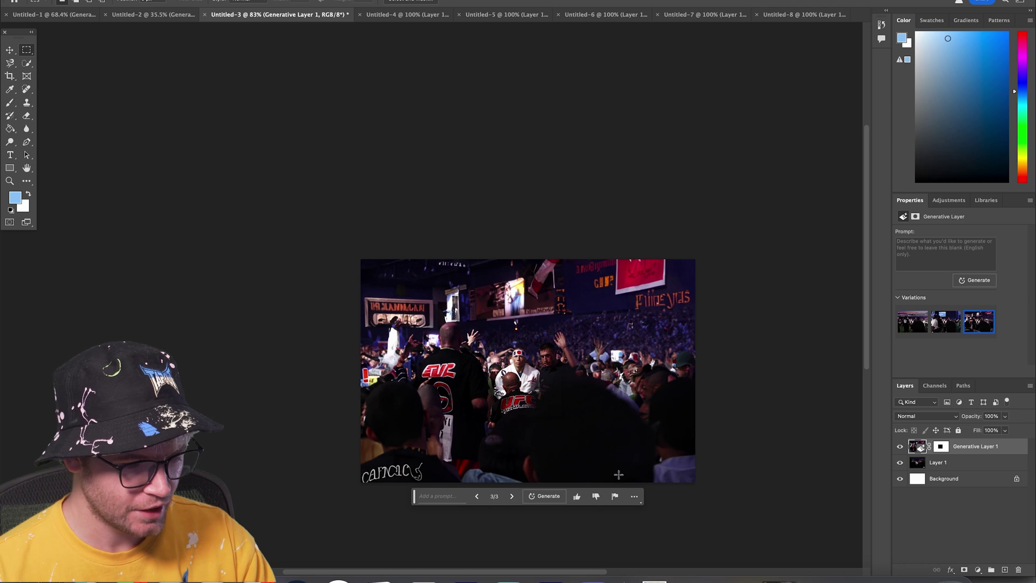
Generate another set of variations for the walkout photo with a blank prompt and view its first result
left_click(545, 496)
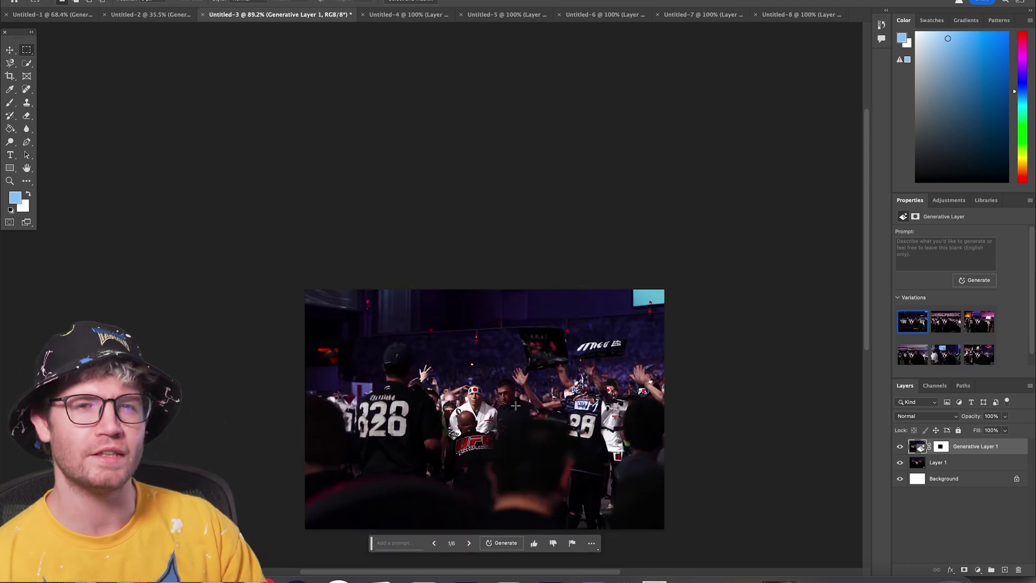
scroll(515, 404, "down", 2)
scroll(419, 384, "up", 3)
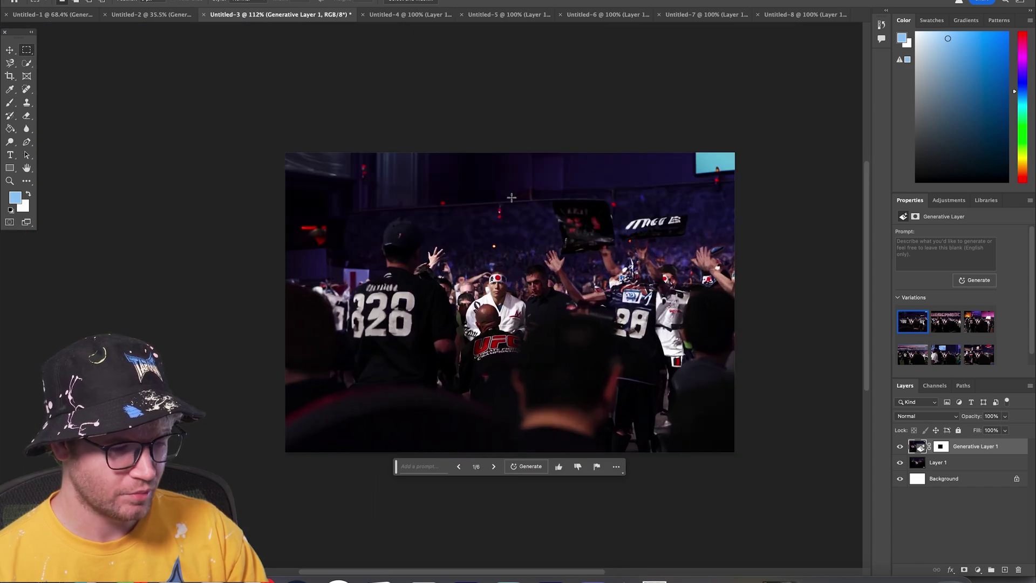
Show the second variation of the new set and inspect the man with glasses and the UFC shirt
left_click(493, 467)
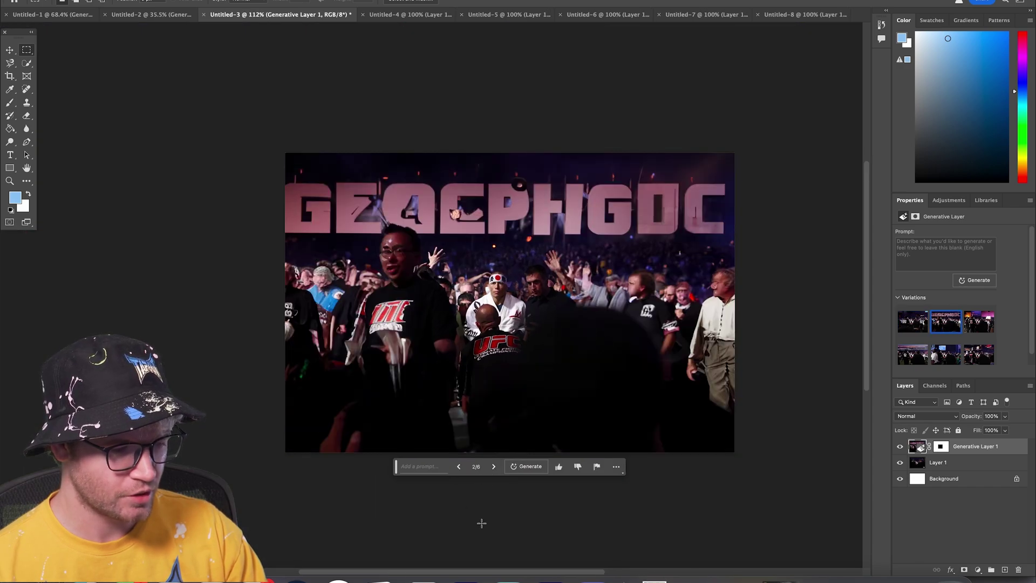
scroll(388, 259, "up", 2)
scroll(387, 257, "up", 5)
scroll(402, 261, "down", 2)
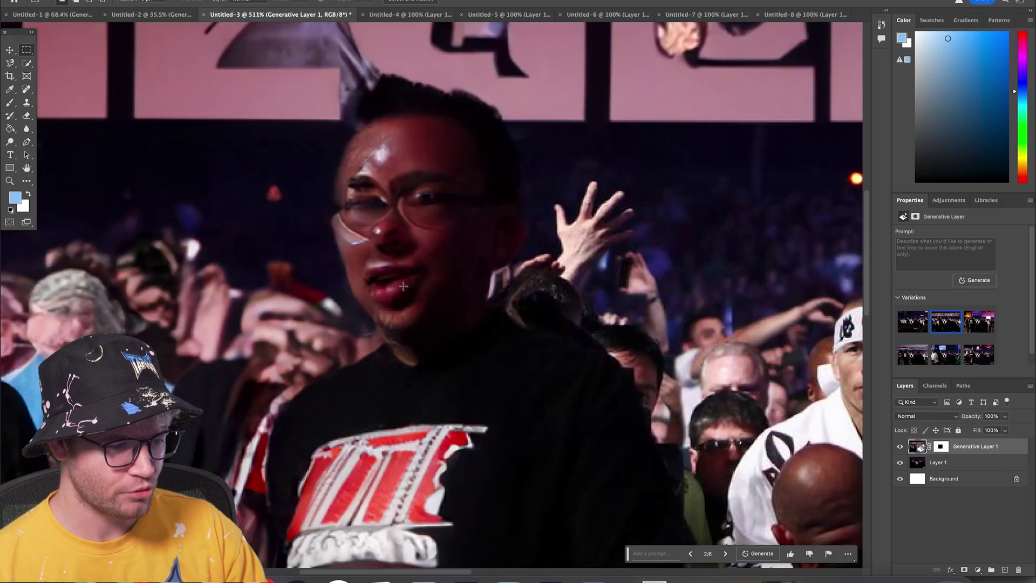
scroll(404, 263, "down", 6)
scroll(457, 295, "up", 3)
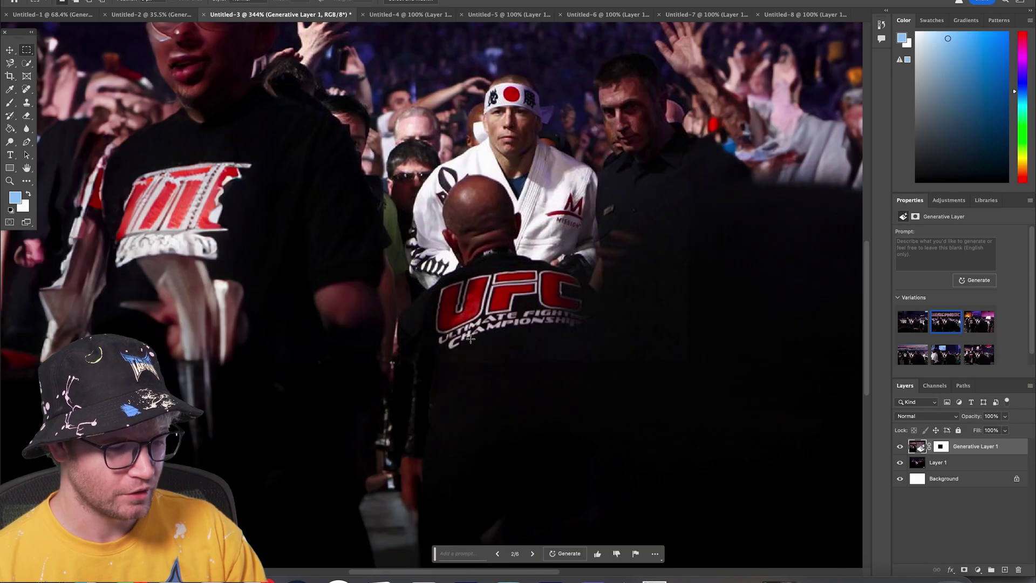
scroll(457, 295, "down", 3)
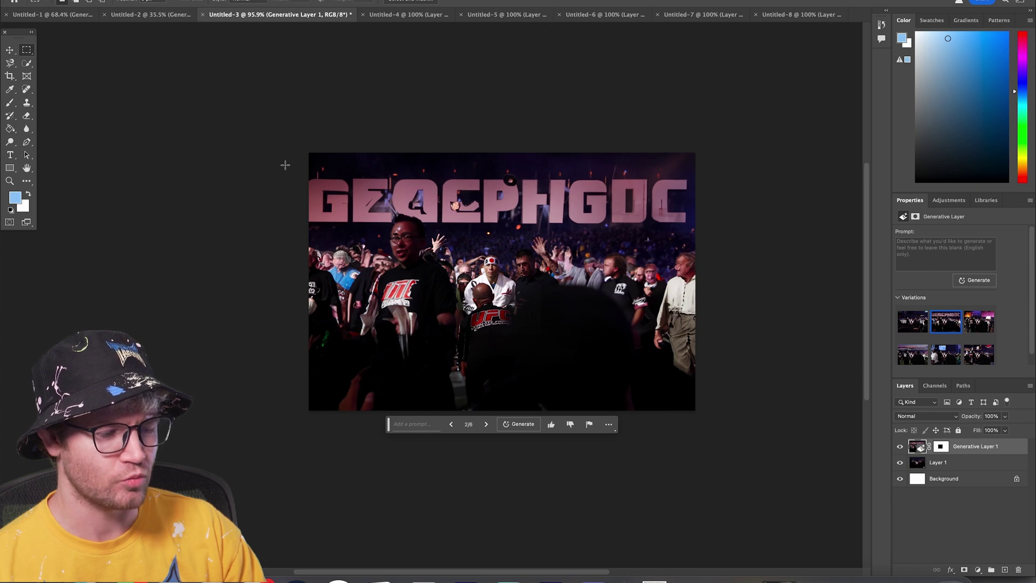
Examine the raised hands in the crowd and the face of the man in the white shirt
scroll(594, 265, "up", 8)
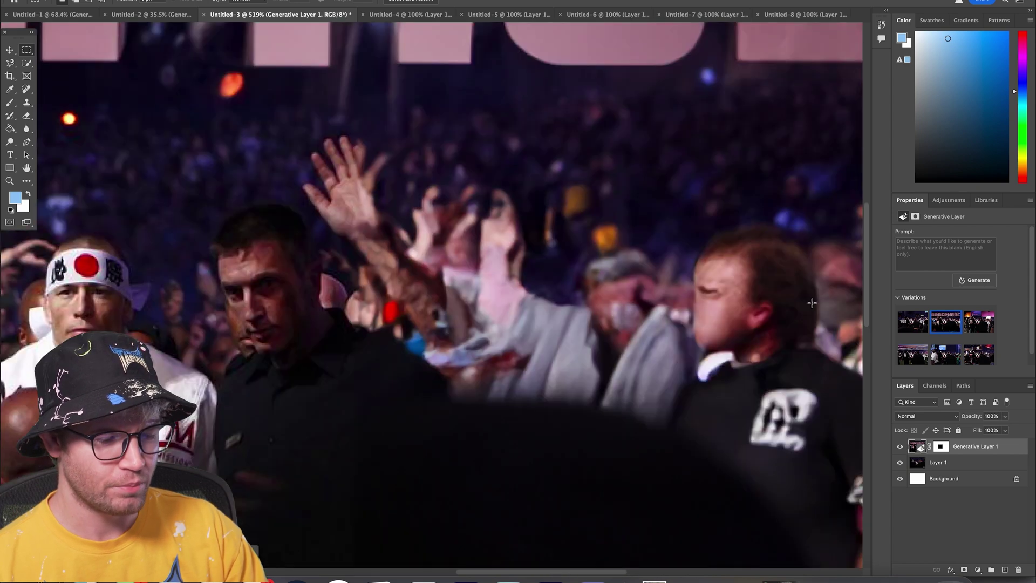
scroll(675, 319, "down", 5)
scroll(619, 347, "up", 10)
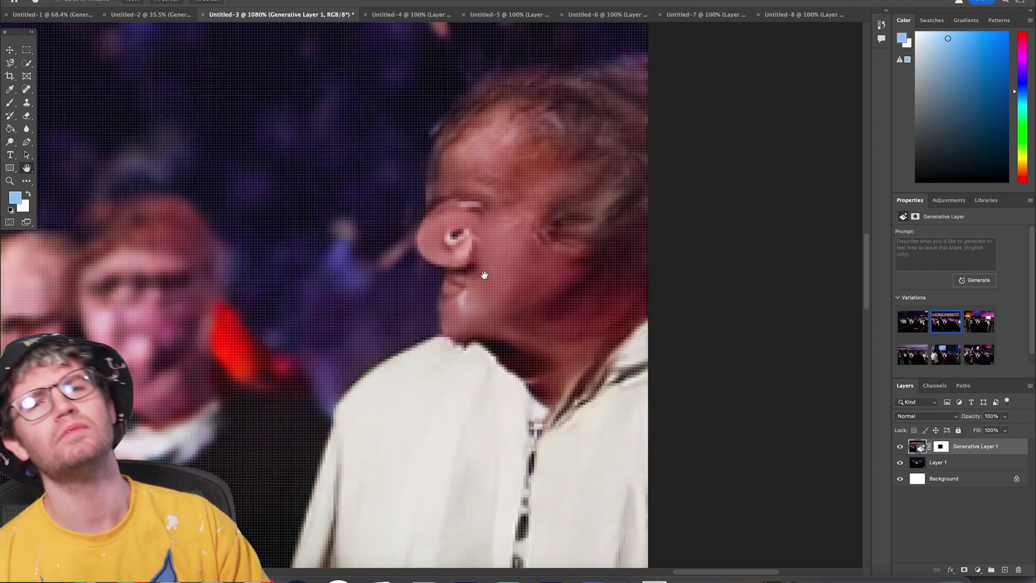
scroll(495, 262, "down", 8)
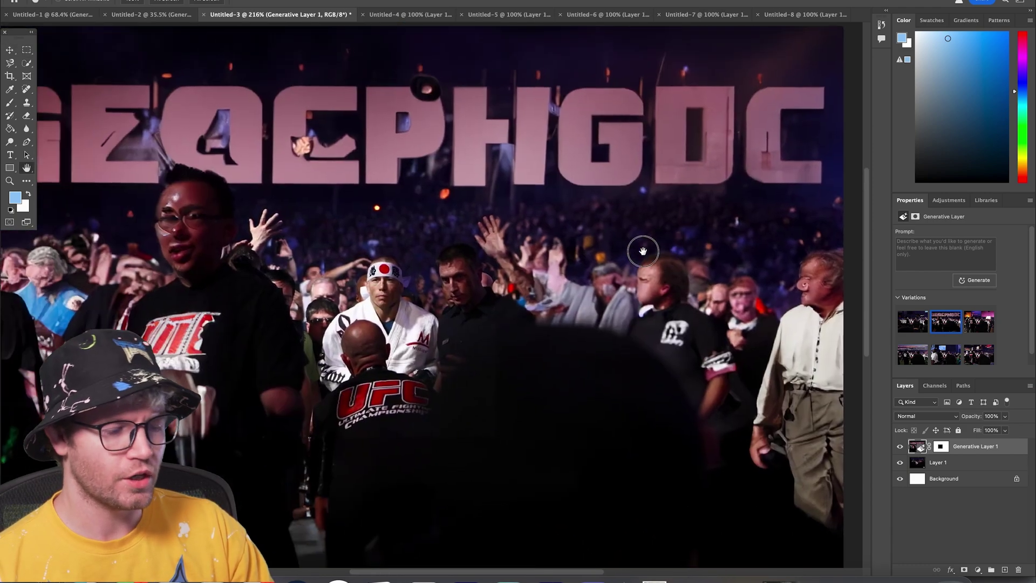
Review the second variation as a whole, including the large background lettering and the foreground figures
scroll(354, 319, "down", 3)
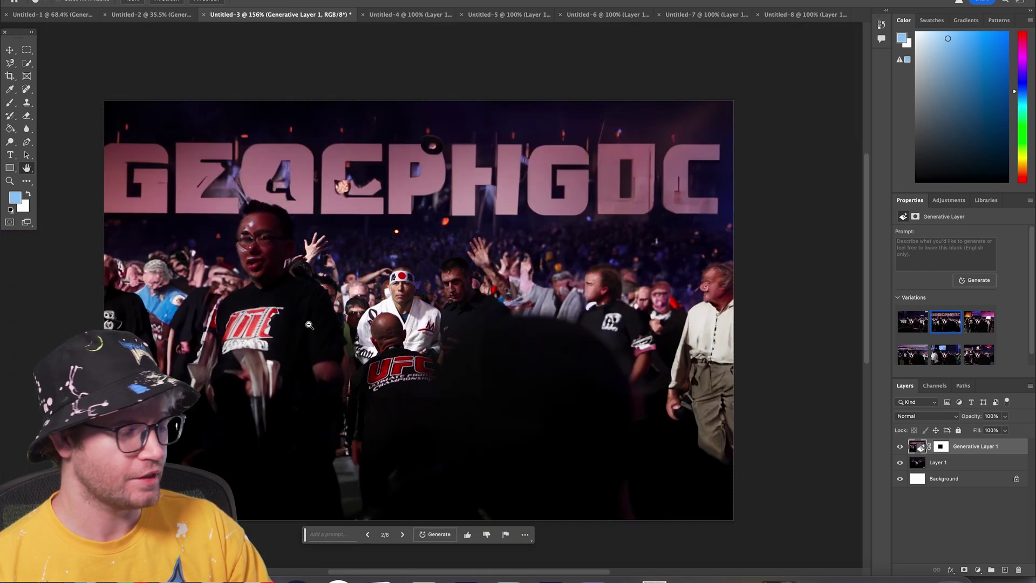
scroll(354, 319, "up", 3)
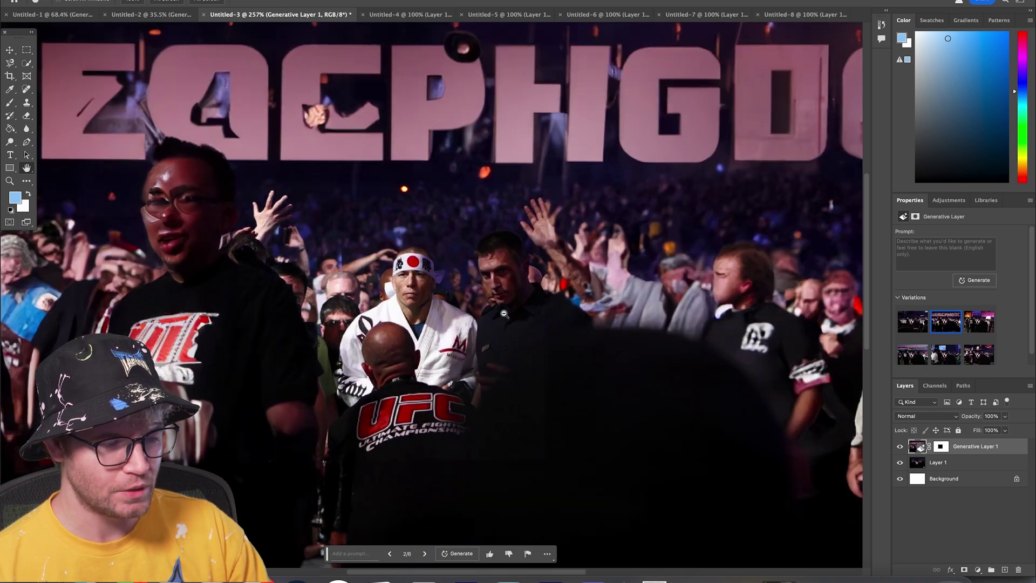
scroll(505, 314, "down", 6)
scroll(413, 382, "up", 5)
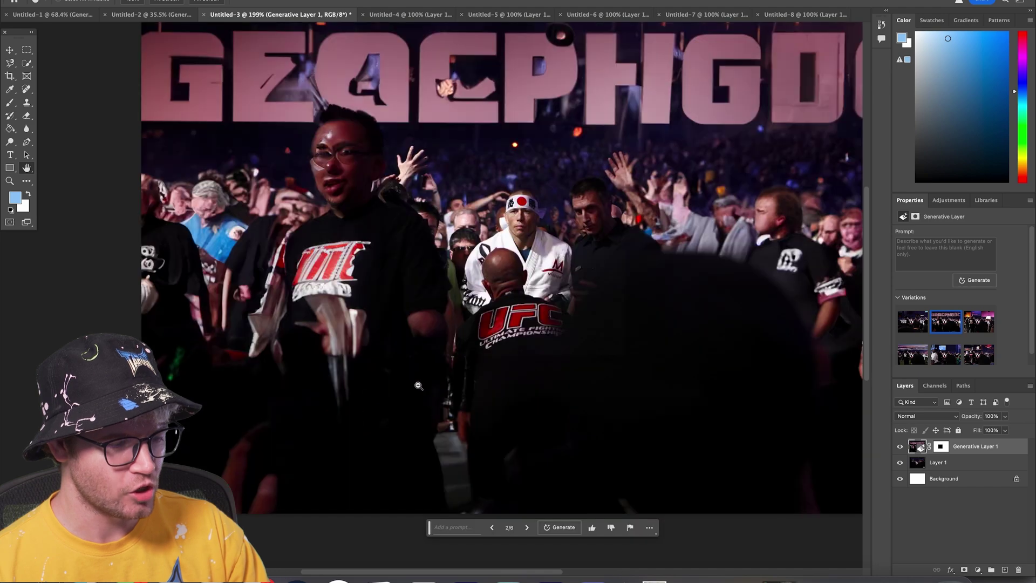
View the third variation with the number 15 jersey, and the fourth with the number 12 jersey
scroll(518, 531, "down", 4)
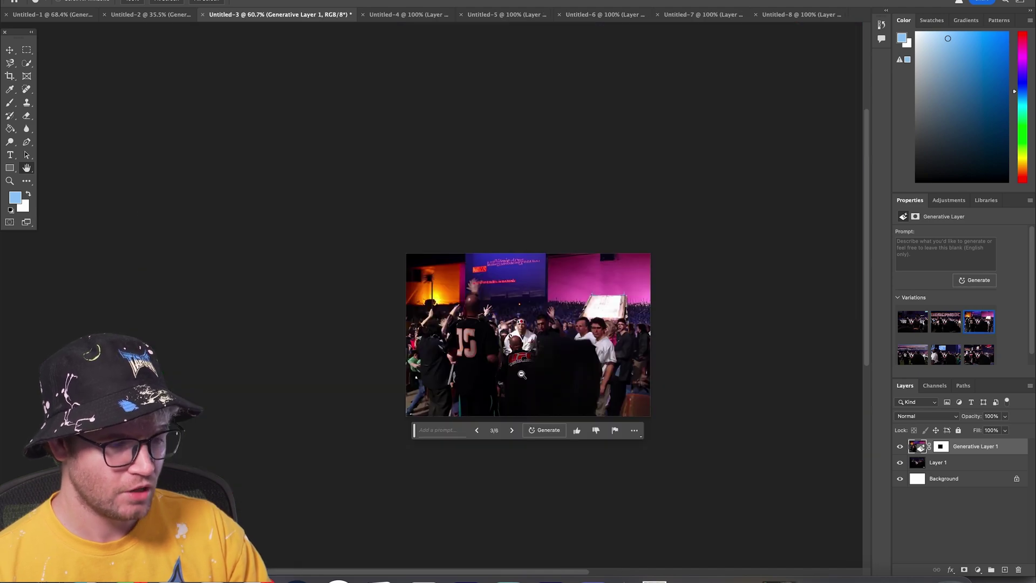
left_click(521, 434)
scroll(582, 390, "up", 4)
scroll(581, 390, "down", 2)
left_click(516, 451)
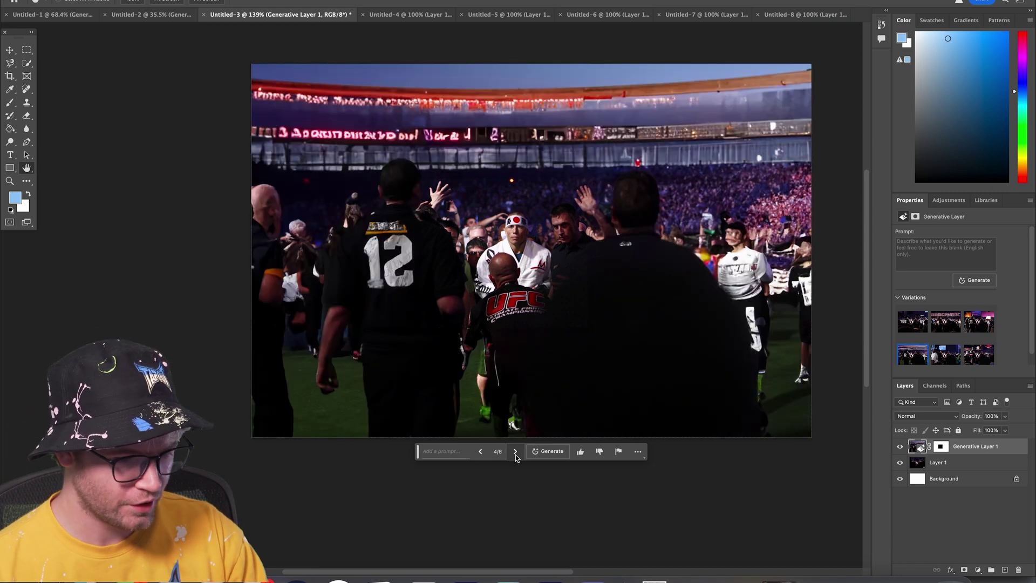
scroll(514, 449, "down", 1)
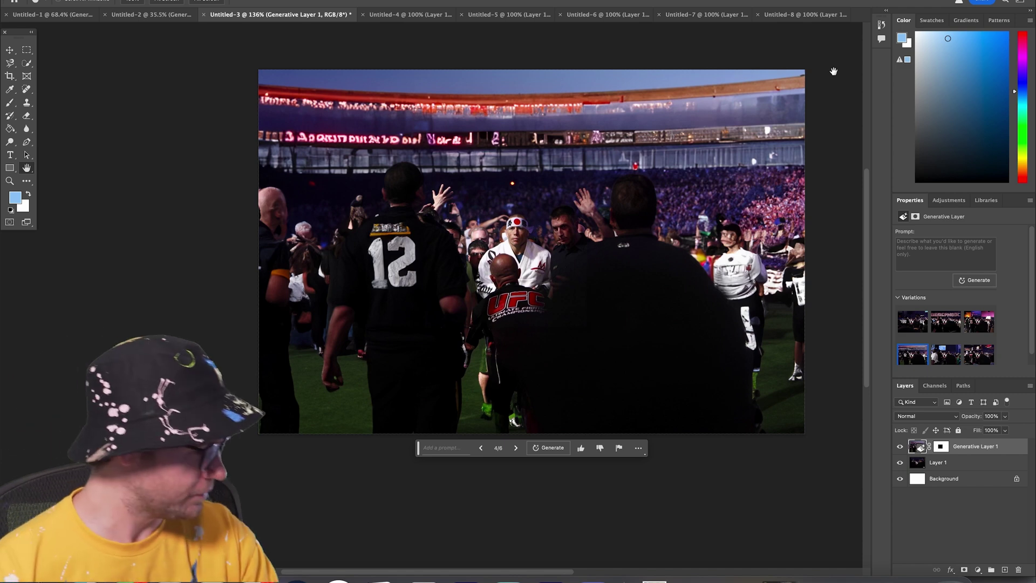
Hide Generative Layer 1 to return to the original walkout photo
key("Tab")
key("Tab")
left_click(897, 446)
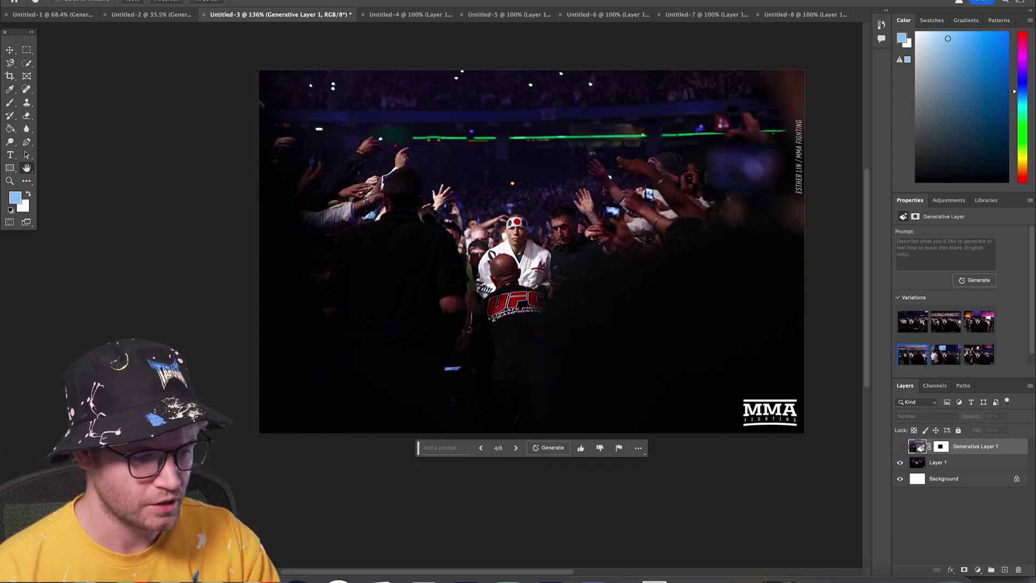
Select a rectangle around the head of the fighter with the headband, invert the selection, and run Generative Fill with a blank prompt
scroll(525, 282, "up", 5)
left_click(21, 51)
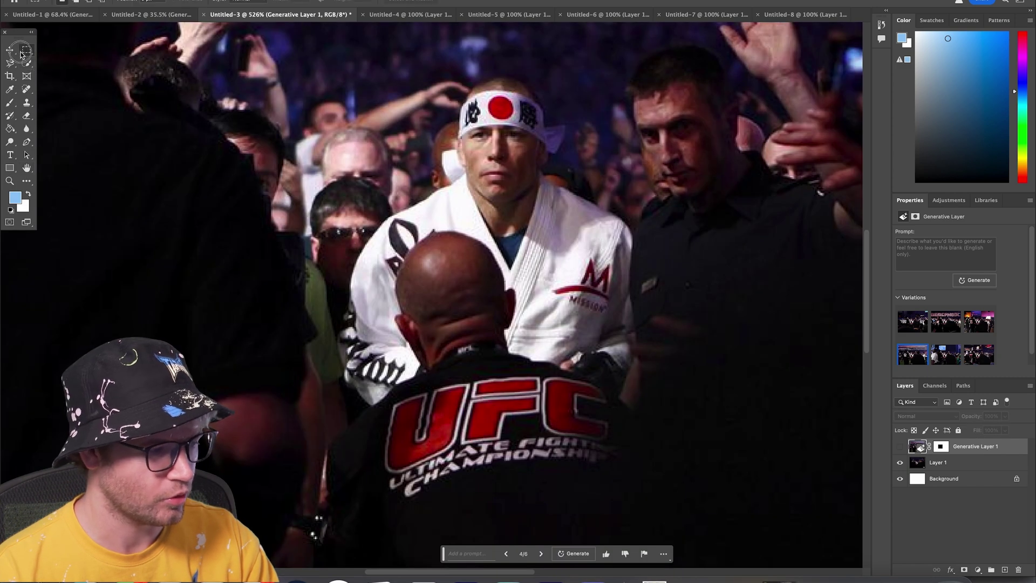
left_click_drag(411, 70, 586, 221)
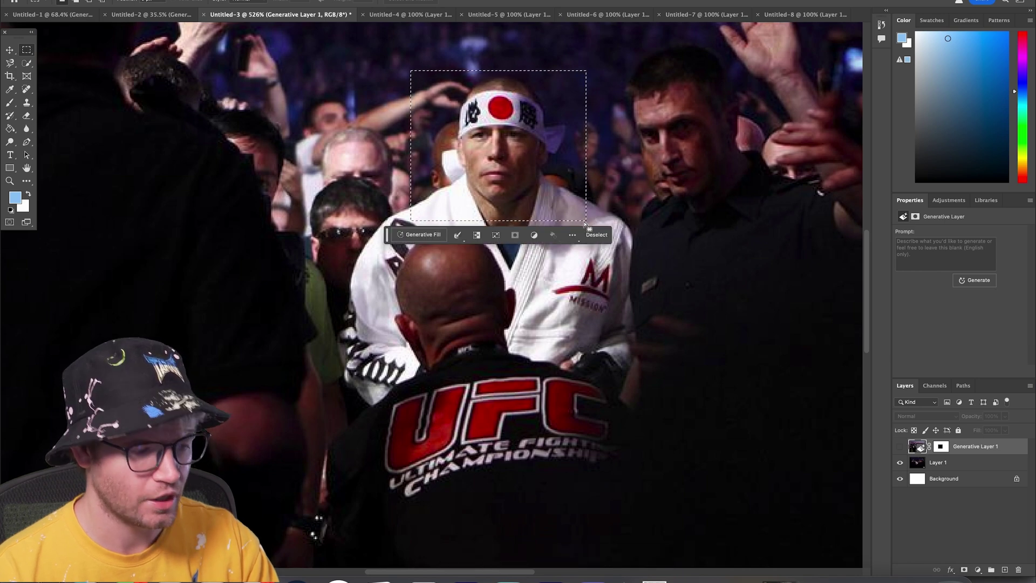
left_click(440, 235)
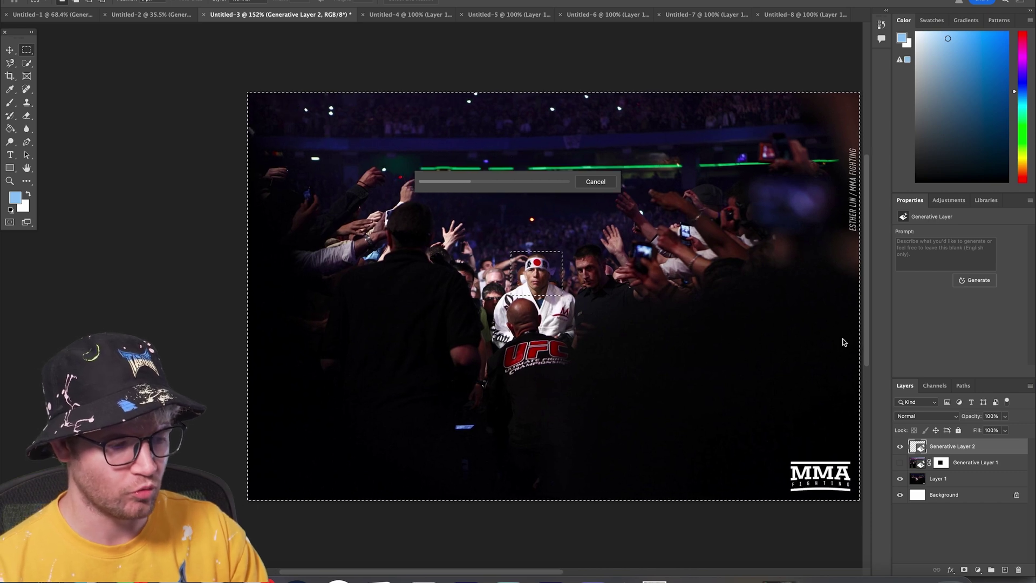
Examine the castle landscape generated around the fighter's head in the first variation
scroll(843, 339, "up", 3)
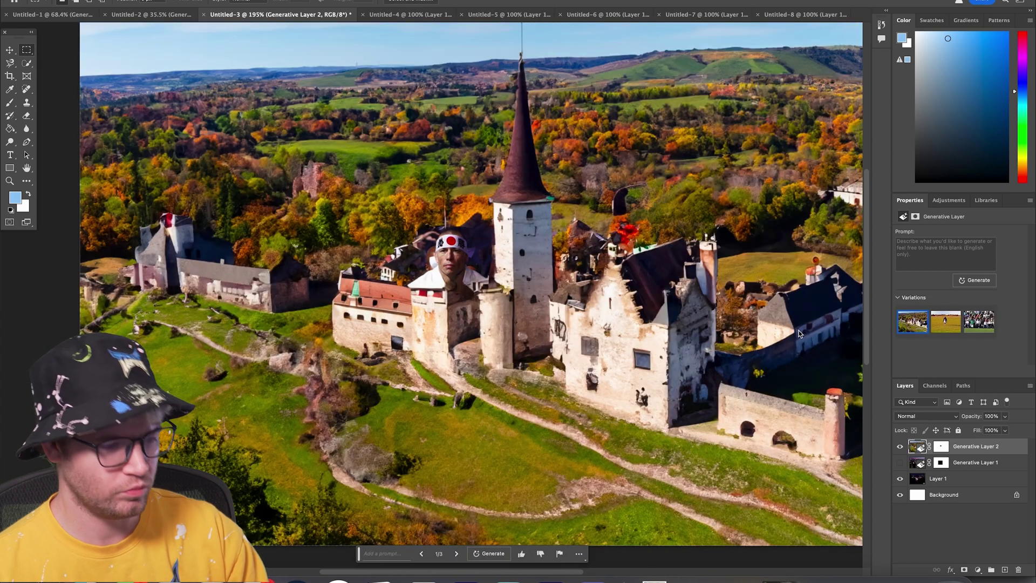
scroll(799, 330, "down", 3)
scroll(481, 274, "up", 3)
scroll(409, 295, "down", 4)
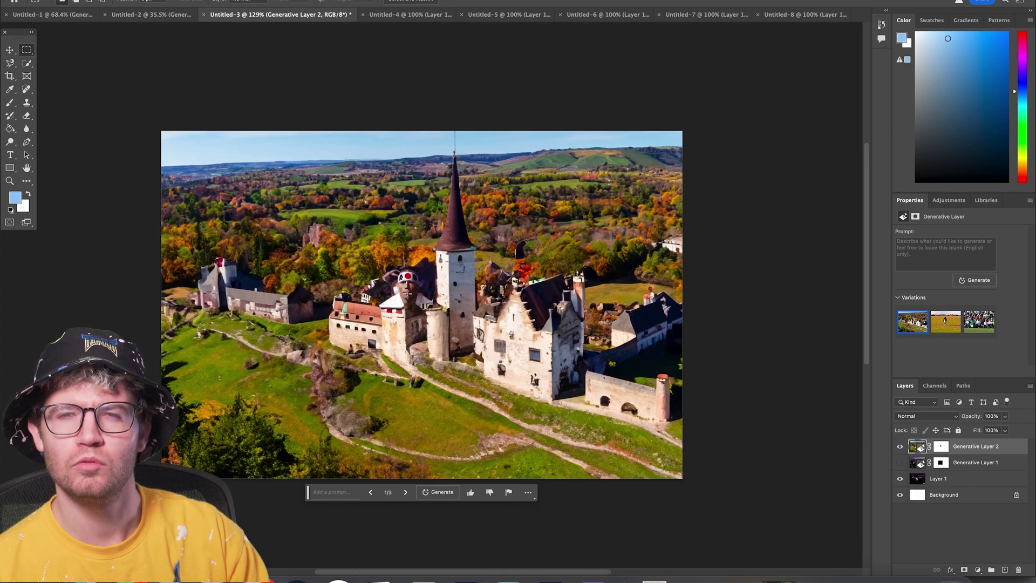
scroll(408, 294, "up", 2)
Show the second variation, set in a grass field, and examine the rider and the creature carrying the fighter's head
left_click(459, 534)
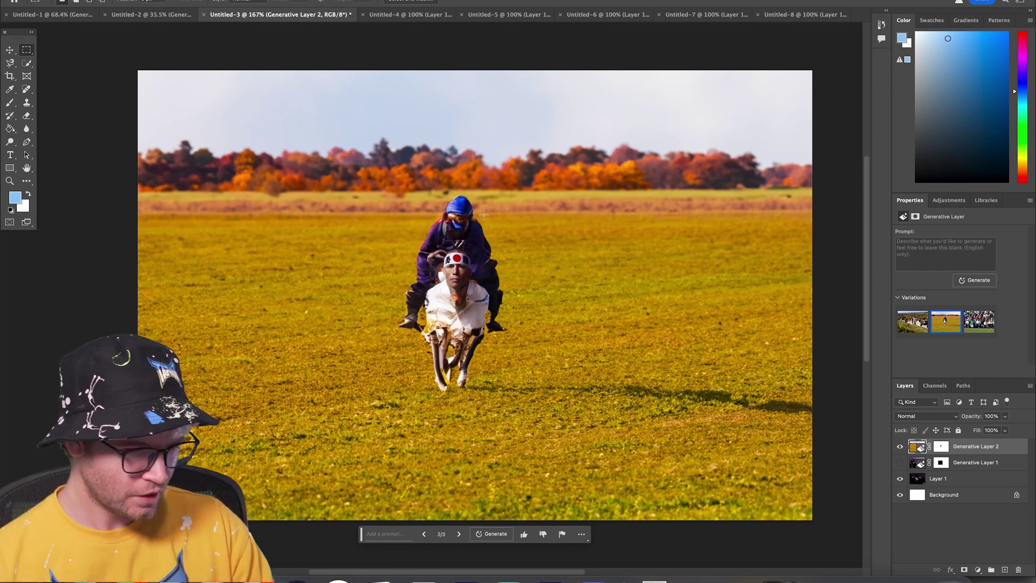
scroll(478, 232, "up", 3)
scroll(540, 302, "down", 5)
scroll(555, 321, "up", 6)
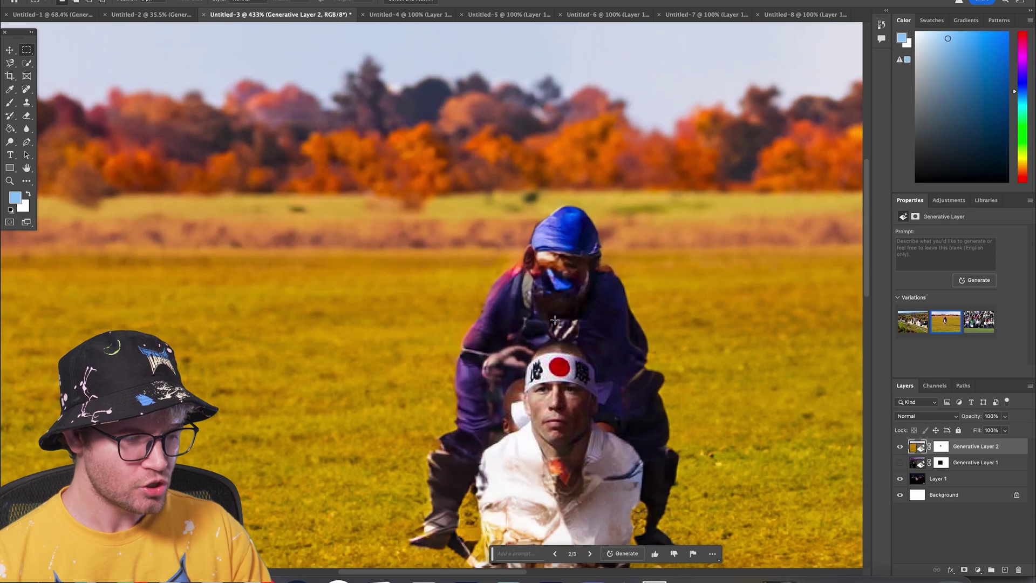
scroll(555, 321, "down", 4)
scroll(583, 356, "up", 2)
scroll(613, 394, "down", 2)
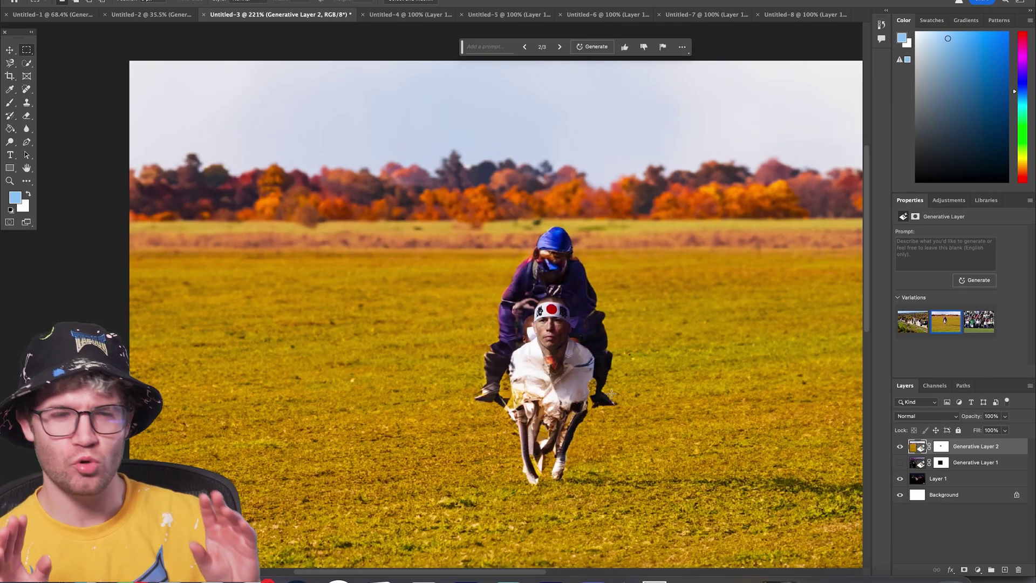
Inspect closely how the fighter's face, headband and neck blend into the generated body in the field scene
scroll(611, 395, "up", 3)
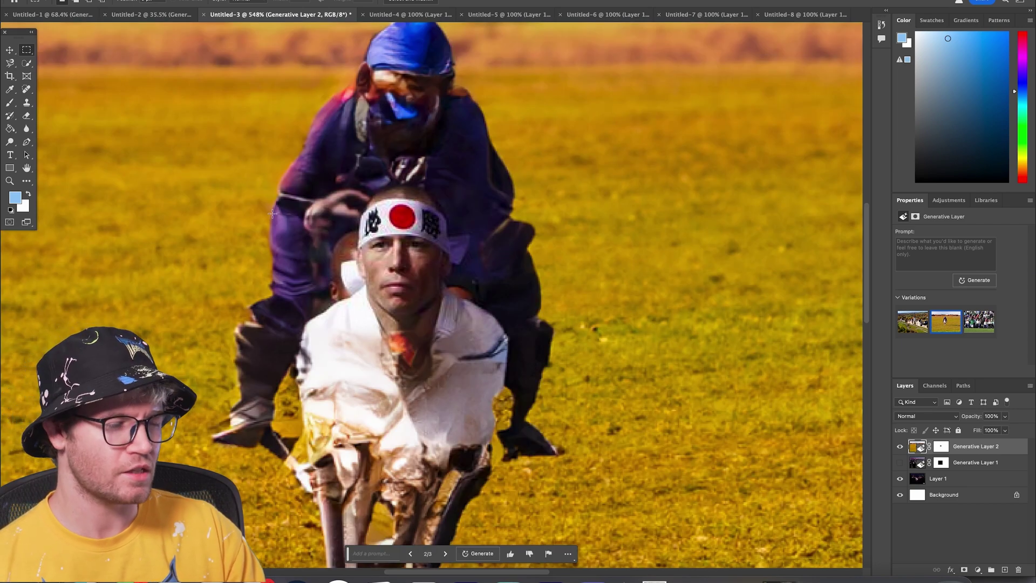
scroll(318, 248, "down", 3)
scroll(360, 274, "up", 4)
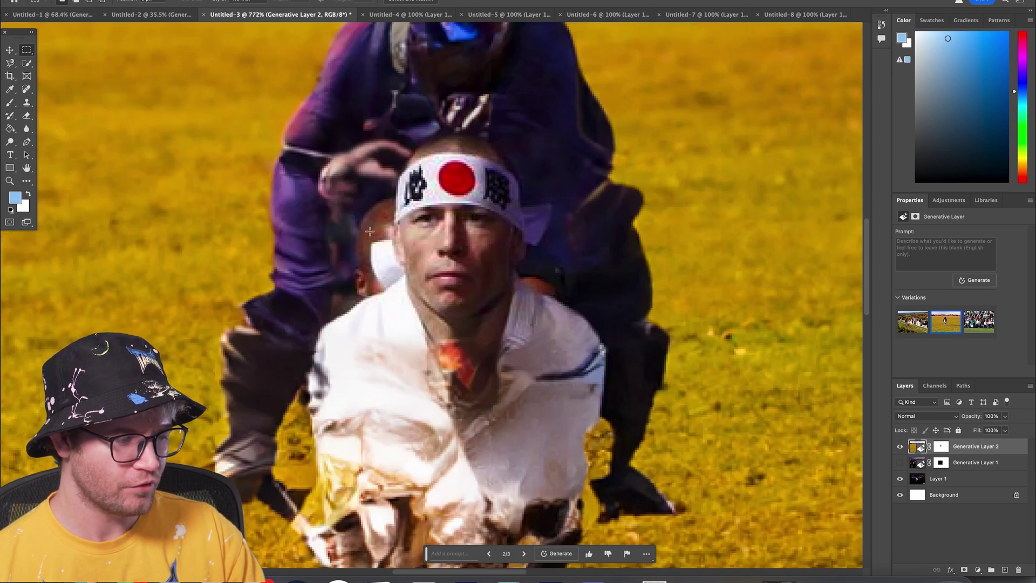
scroll(351, 298, "down", 3)
scroll(553, 177, "up", 4)
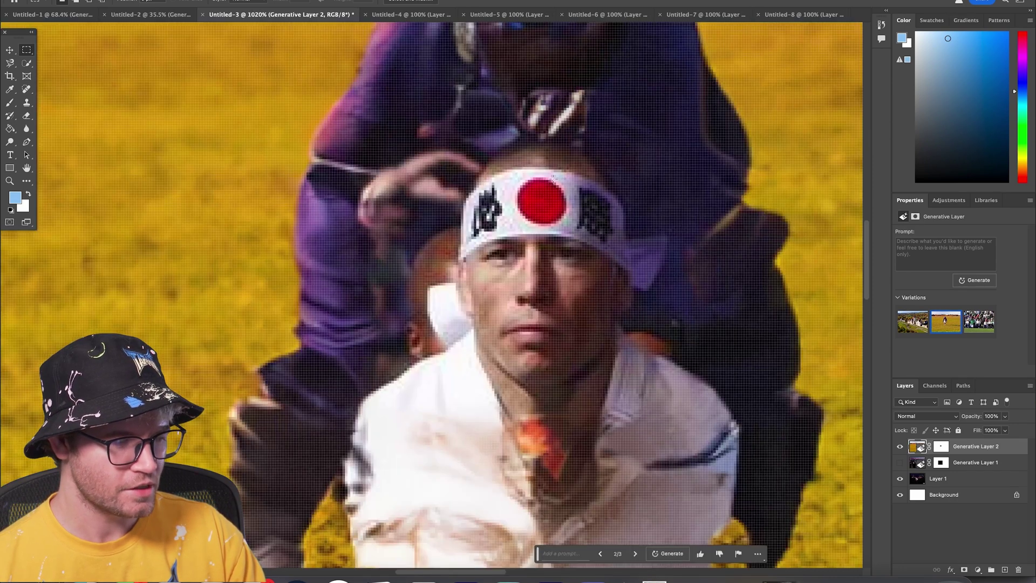
scroll(553, 178, "down", 1)
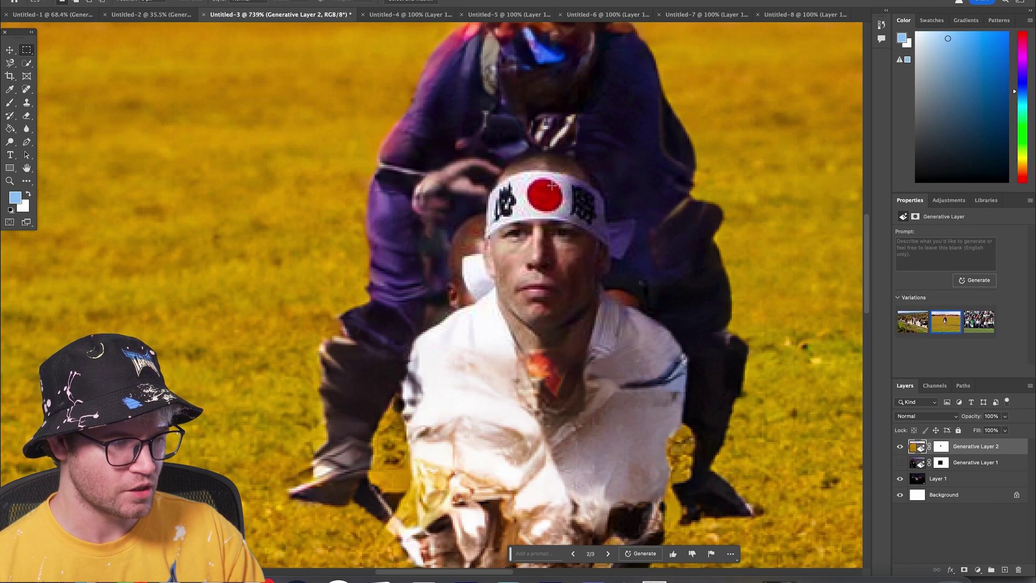
scroll(599, 175, "down", 7)
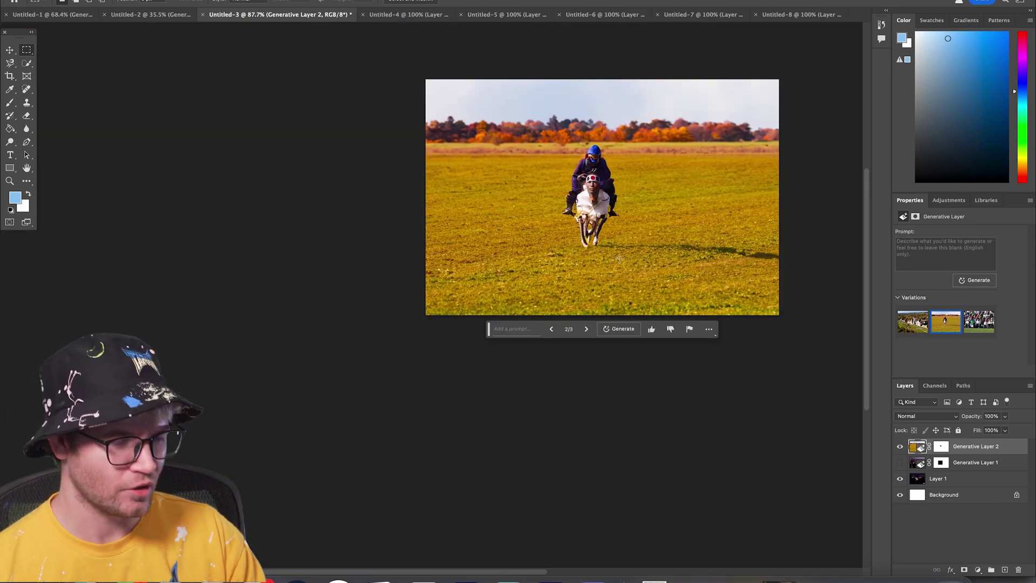
Show the third variation, set among stadium spectators, and examine how the fighter's head fits the generated seated body and surrounding crowd
left_click(587, 329)
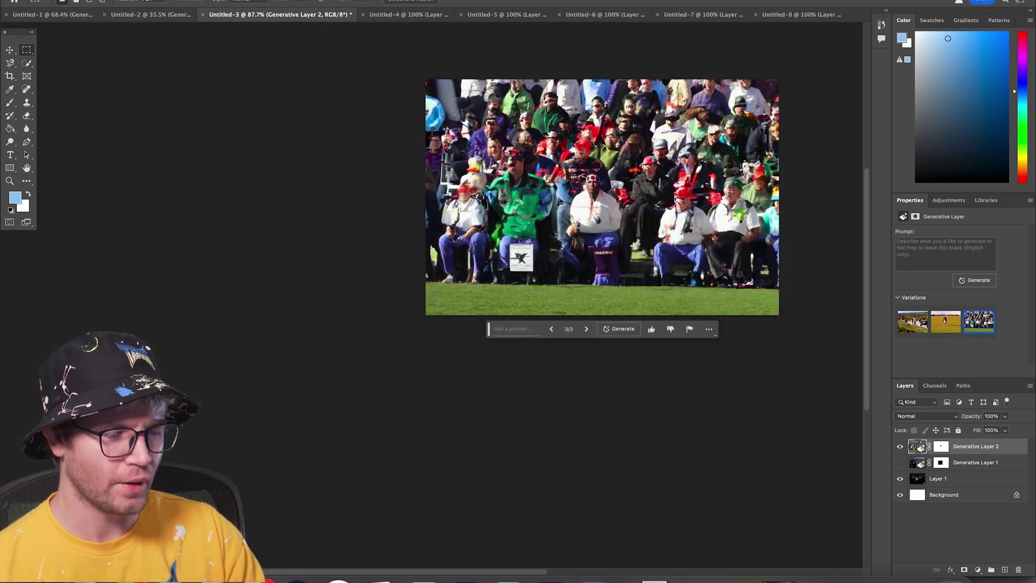
scroll(592, 200, "up", 4)
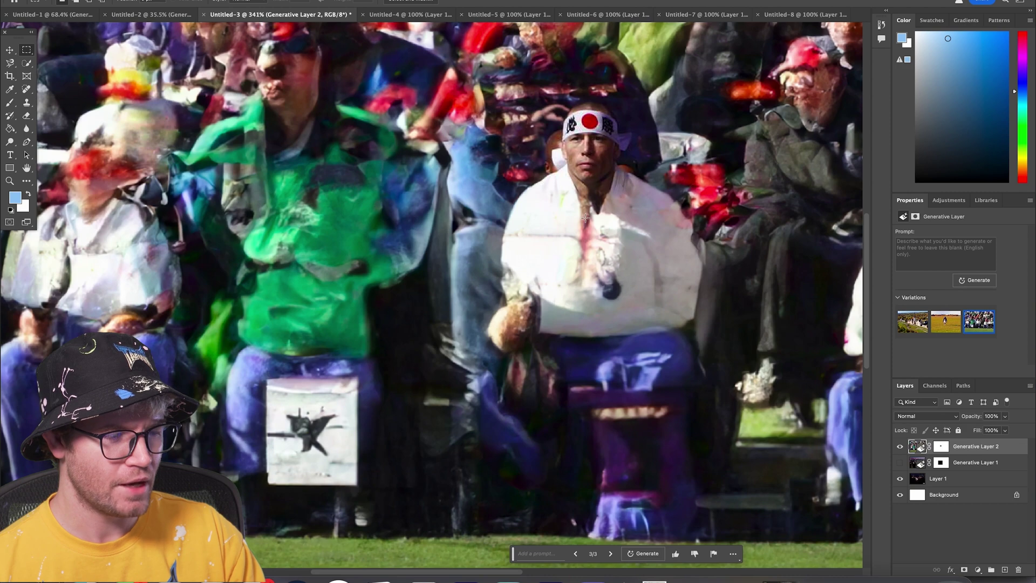
scroll(586, 218, "down", 5)
scroll(593, 238, "up", 4)
scroll(574, 268, "down", 5)
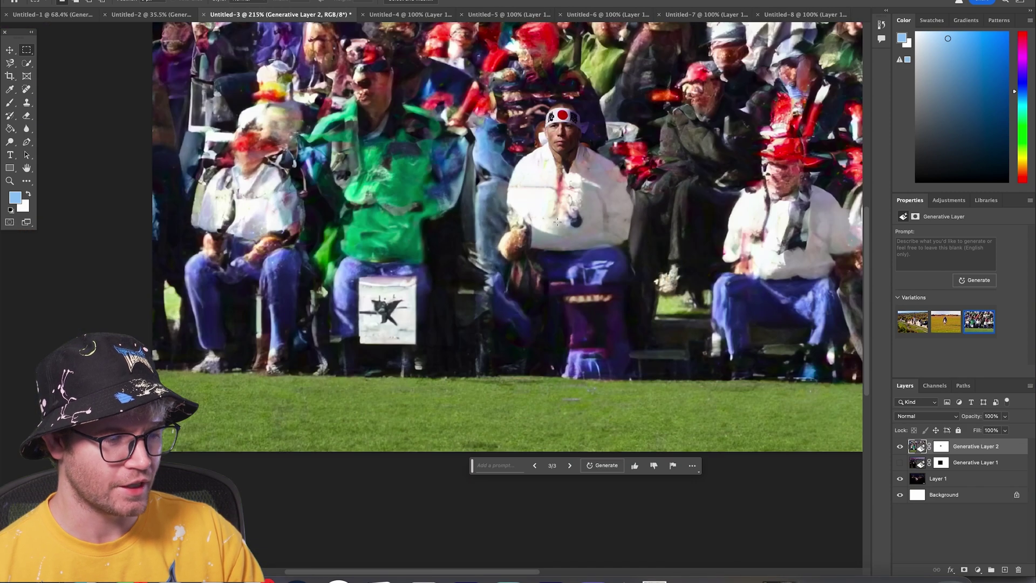
scroll(554, 173, "up", 5)
scroll(548, 175, "down", 6)
scroll(550, 156, "up", 5)
scroll(552, 139, "down", 2)
scroll(551, 139, "up", 4)
scroll(551, 138, "down", 1)
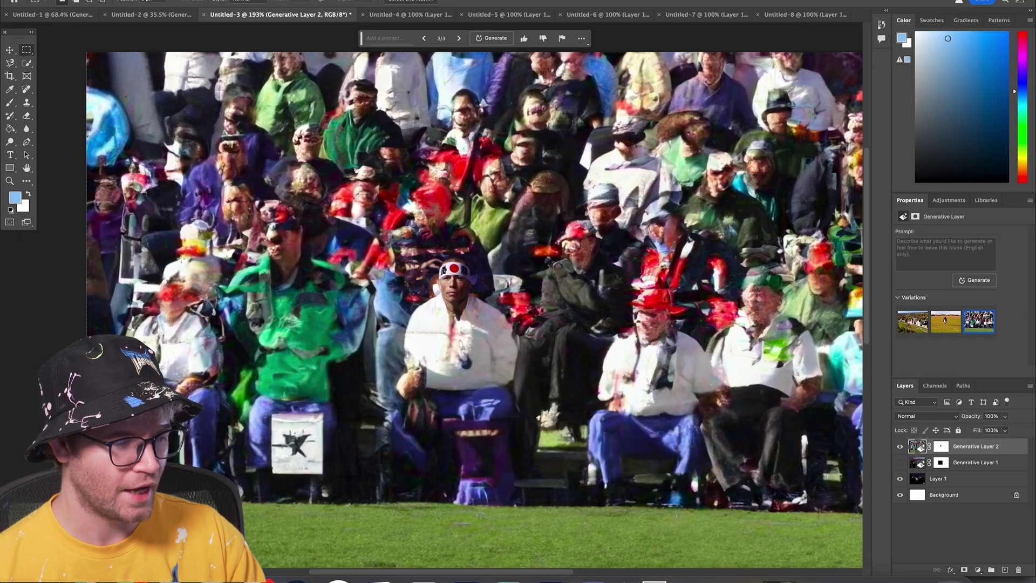
Extend the canvas beyond the edges of the press-conference photo of the fighter holding an ice bag, adding the most space below it
left_click_drag(242, 296, 205, 294)
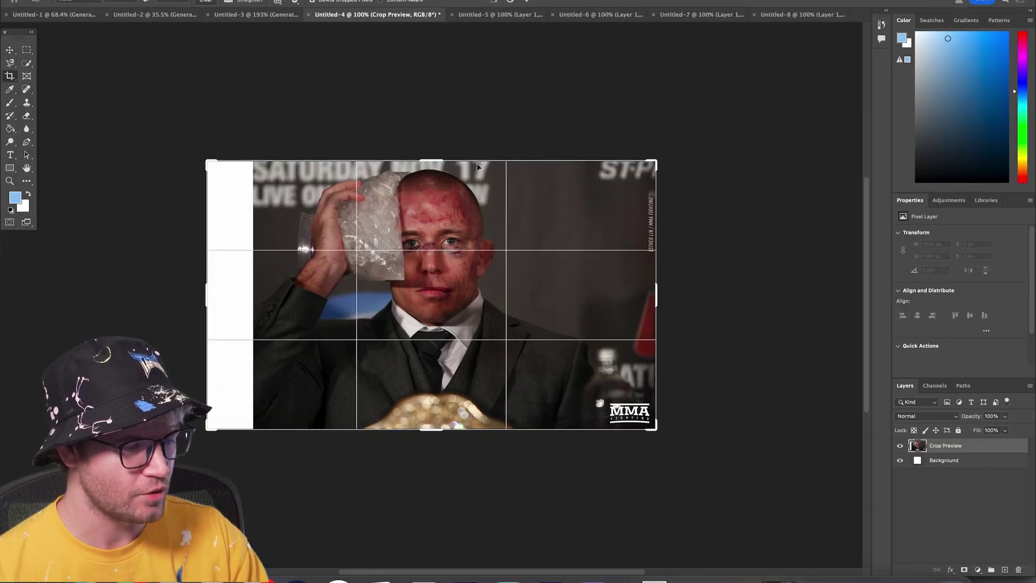
left_click_drag(432, 161, 428, 143)
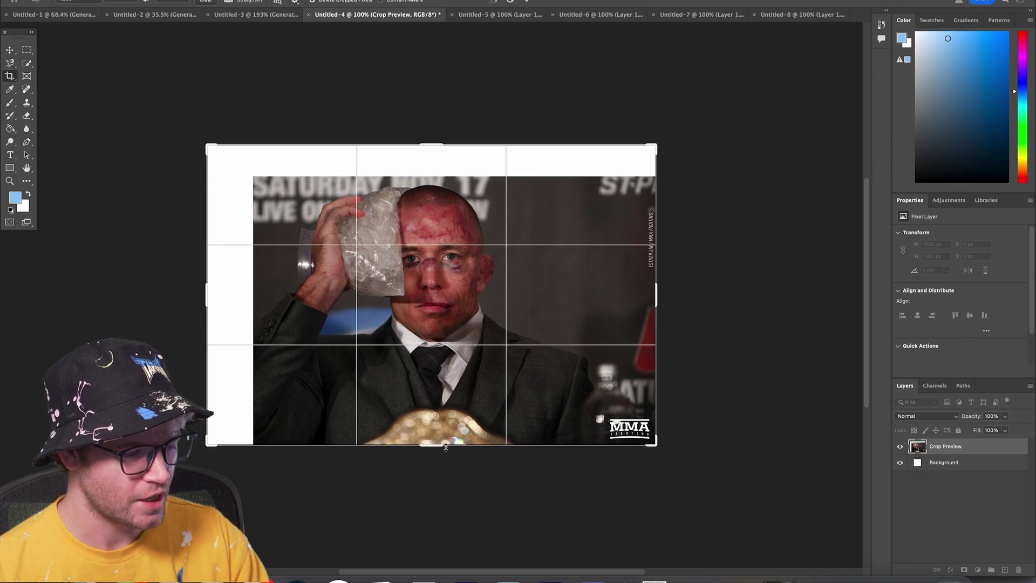
left_click_drag(439, 446, 432, 501)
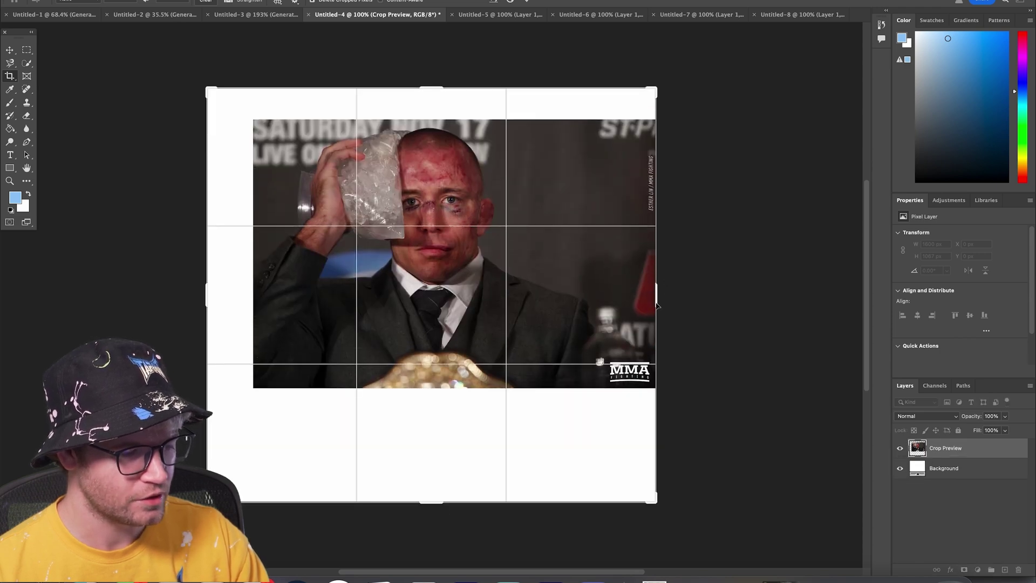
key("Return")
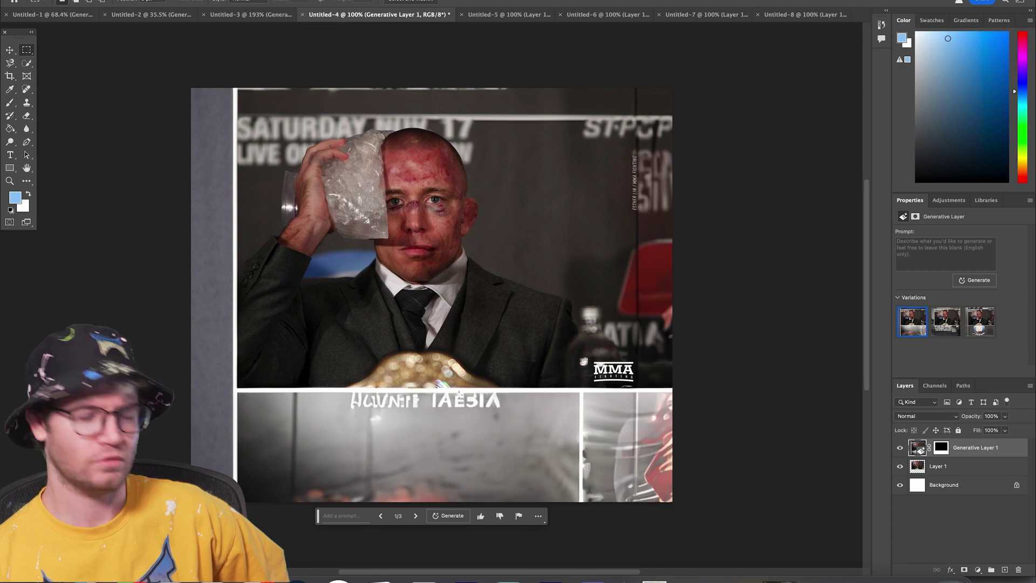
View the second and third generated variations of the extended press-conference photo
left_click(416, 517)
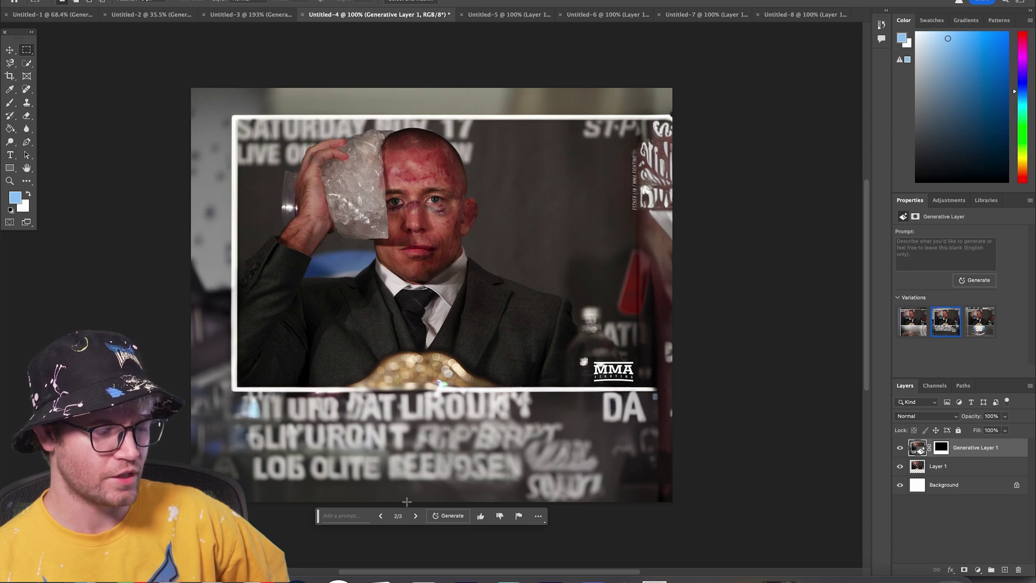
left_click(416, 516)
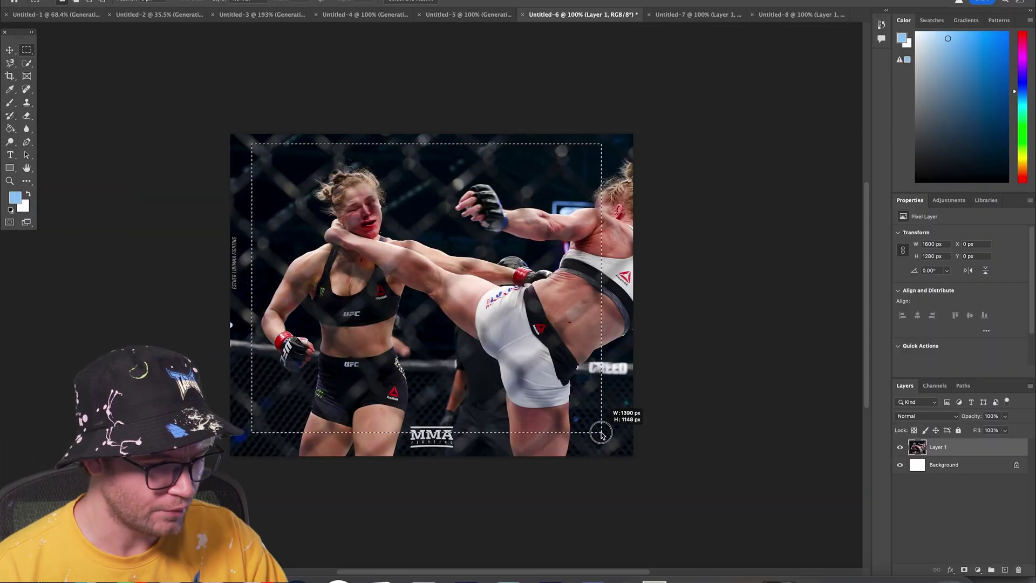
Select a rectangle just inside the edges of the head-kick photo and generate its extended surroundings with a blank prompt
left_click_drag(602, 423, 616, 425)
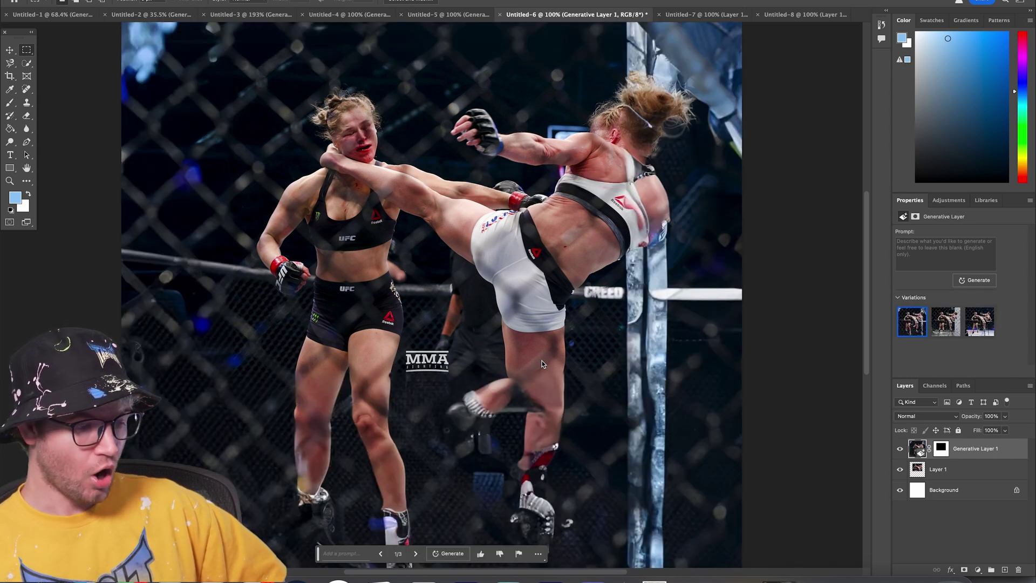
Examine the legs, feet and cage generated around the two fighters in the first variation of the head-kick photo
scroll(542, 361, "down", 3)
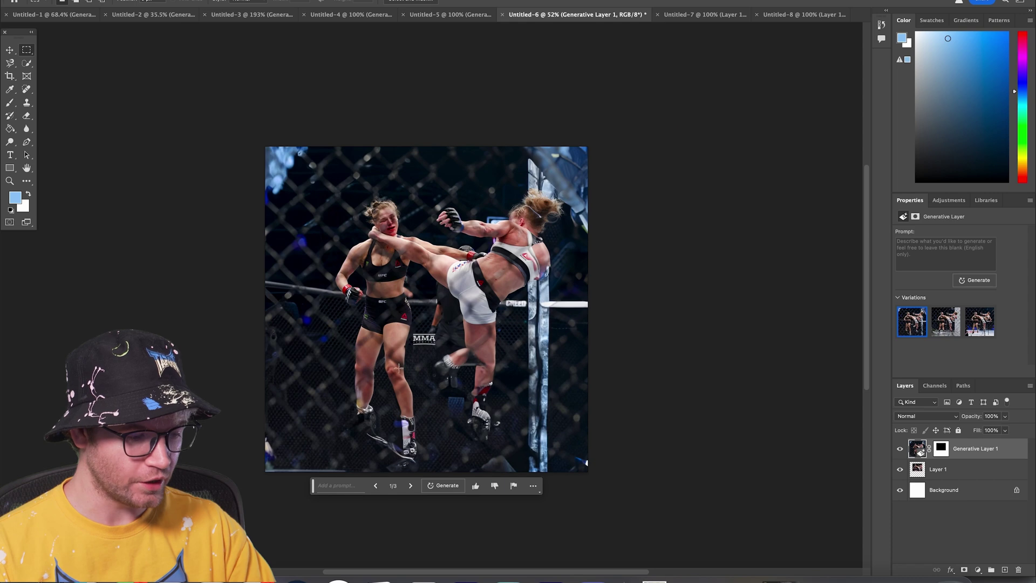
scroll(612, 223, "up", 6)
scroll(613, 222, "down", 5)
scroll(626, 287, "up", 2)
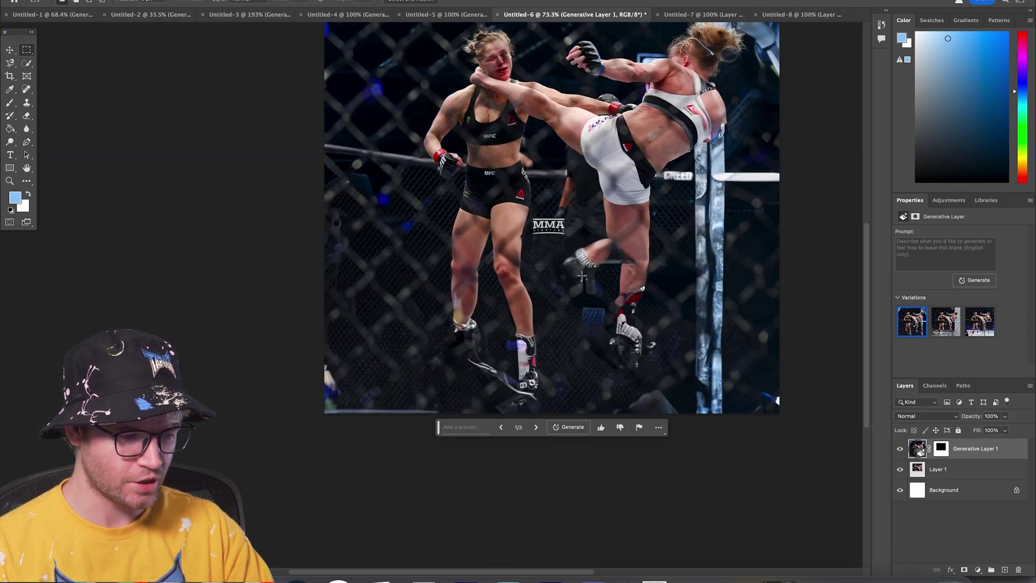
scroll(623, 303, "up", 3)
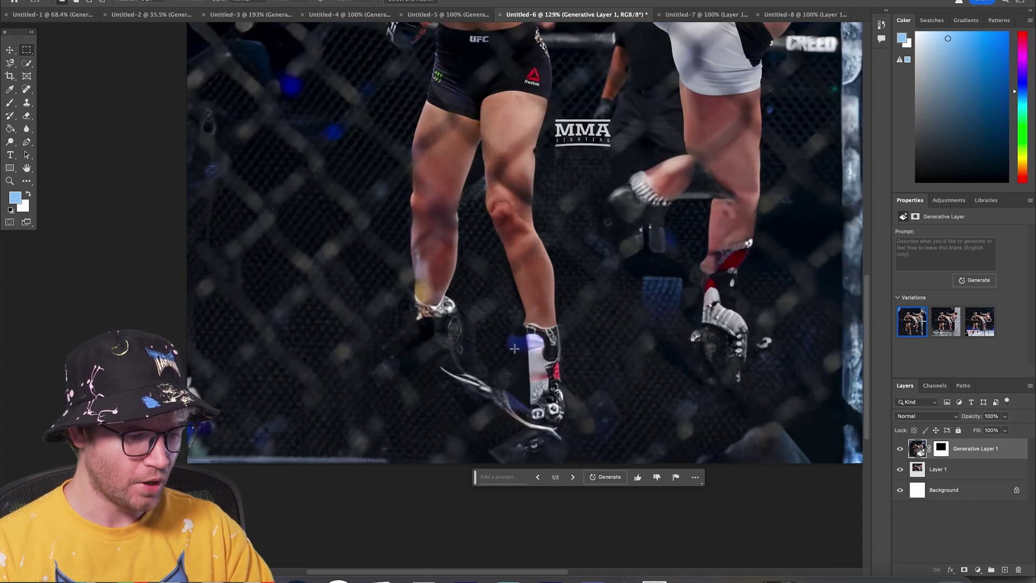
scroll(435, 261, "down", 2)
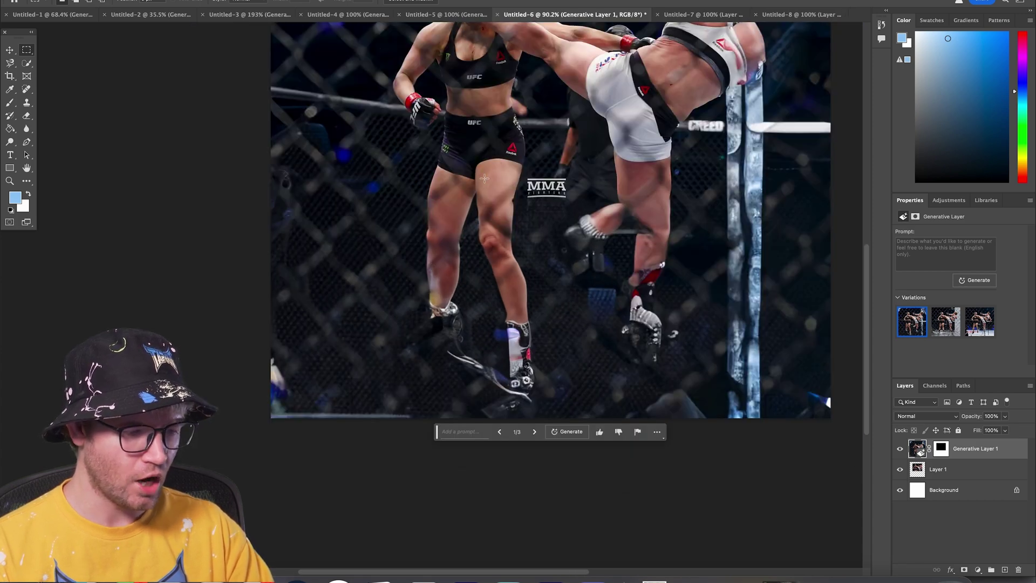
scroll(468, 208, "up", 3)
scroll(444, 246, "down", 3)
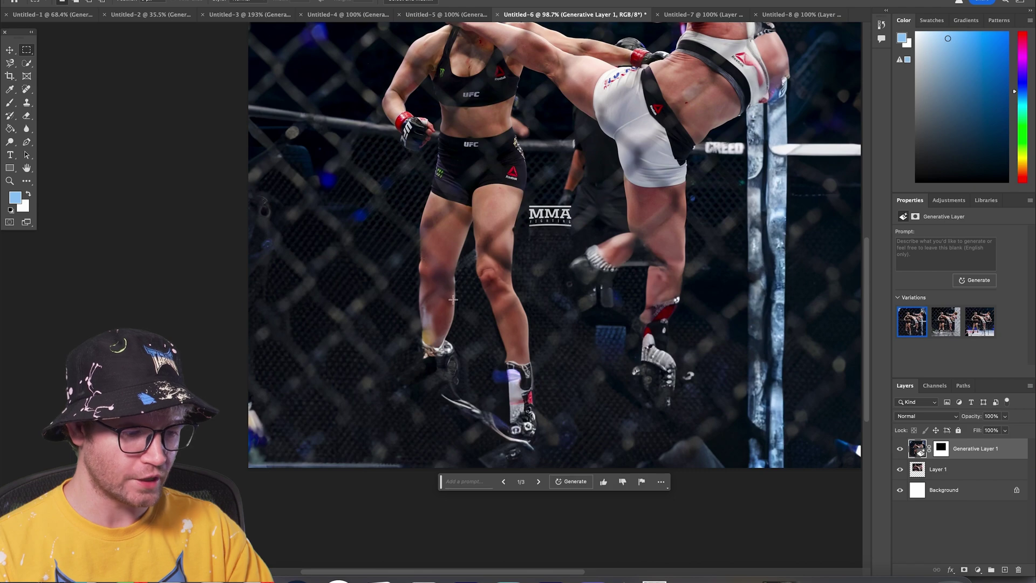
Compare the first variation with the original head-kick photo by repeatedly hiding and showing the generative layer, and inspect the extended legs
left_click(900, 449)
left_click(900, 448)
left_click(900, 449)
left_click(899, 449)
left_click(900, 448)
left_click(900, 448)
scroll(616, 277, "up", 1)
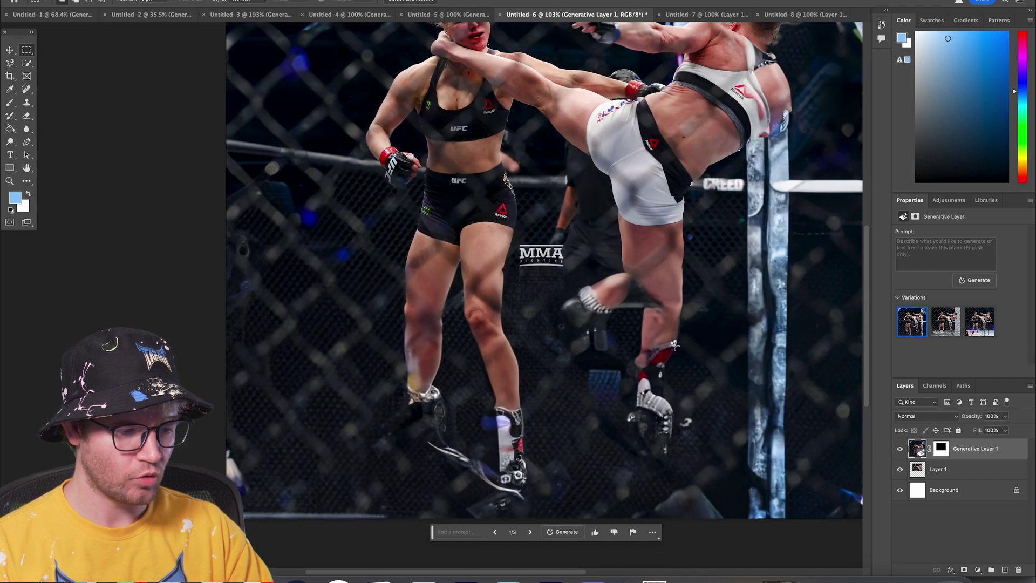
left_click(900, 452)
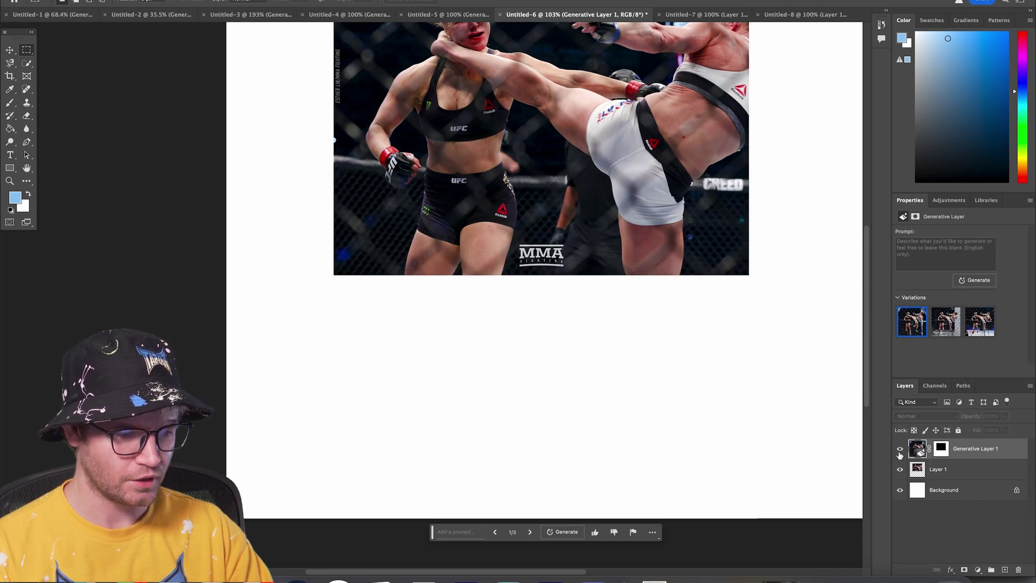
left_click(900, 451)
scroll(415, 352, "down", 2)
scroll(445, 366, "down", 2)
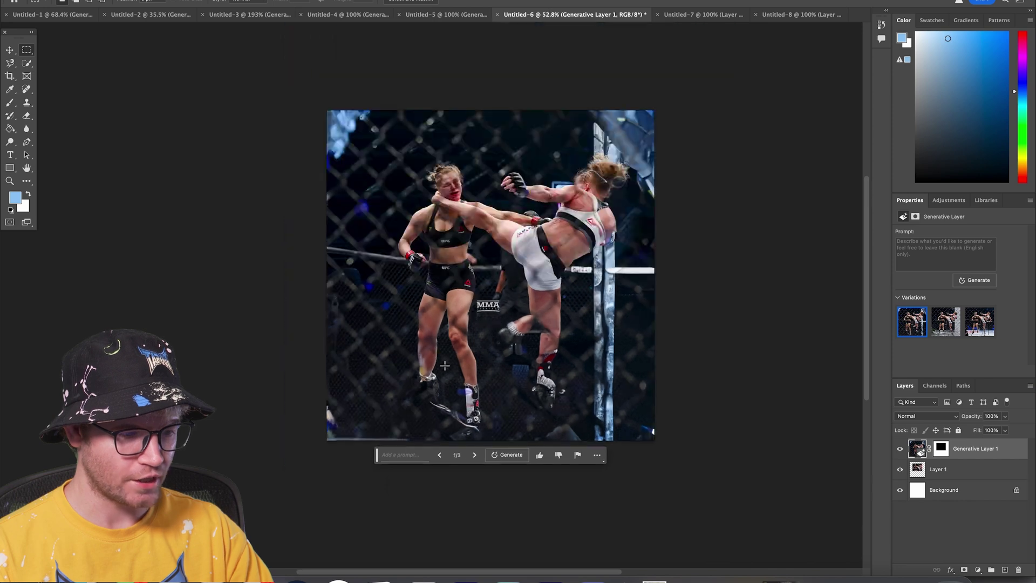
scroll(444, 420, "up", 3)
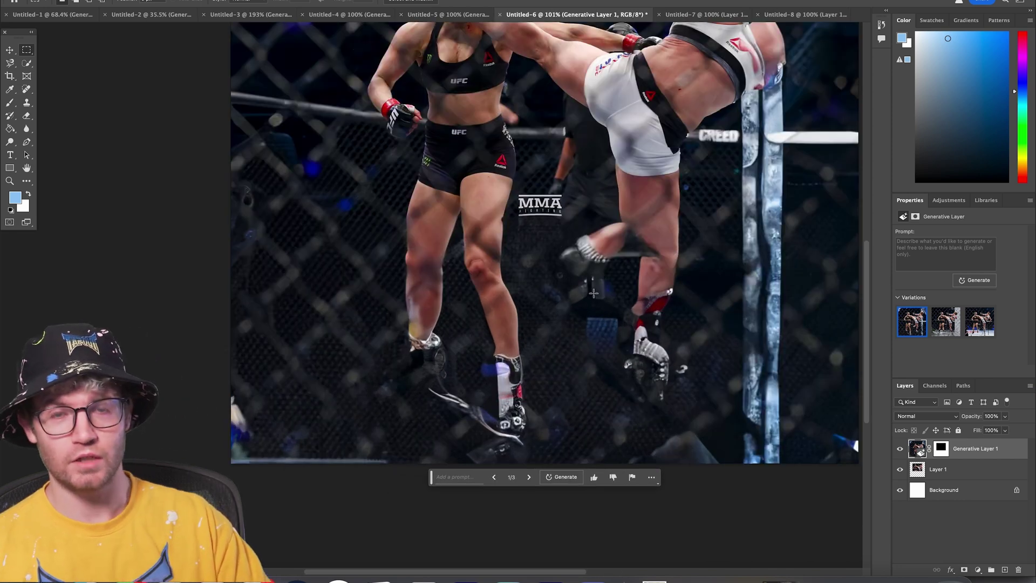
Show the second variation of the head-kick photo and examine the generated wet floor and the fighters' feet
left_click(529, 477)
scroll(503, 357, "down", 3)
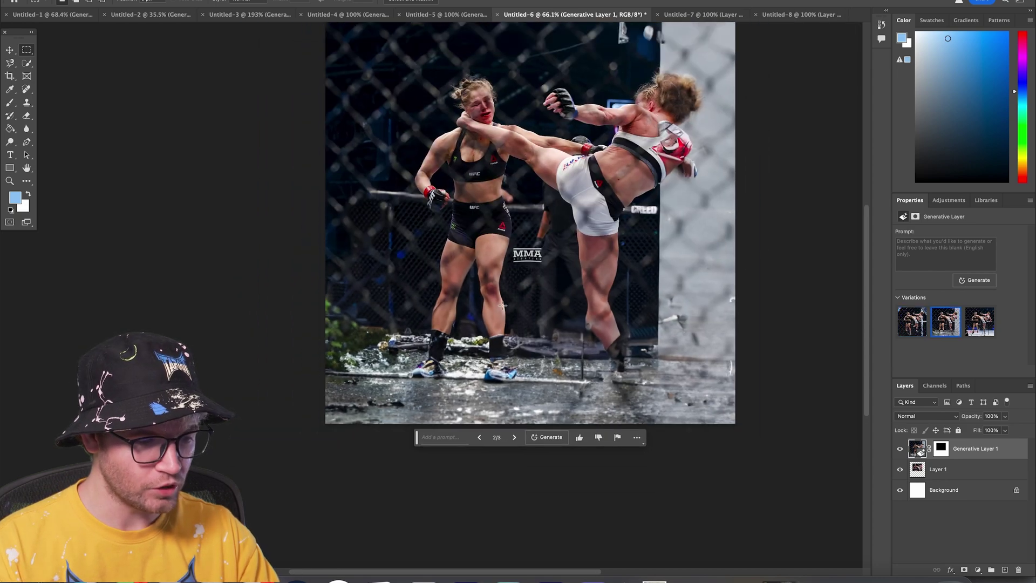
scroll(449, 282, "up", 3)
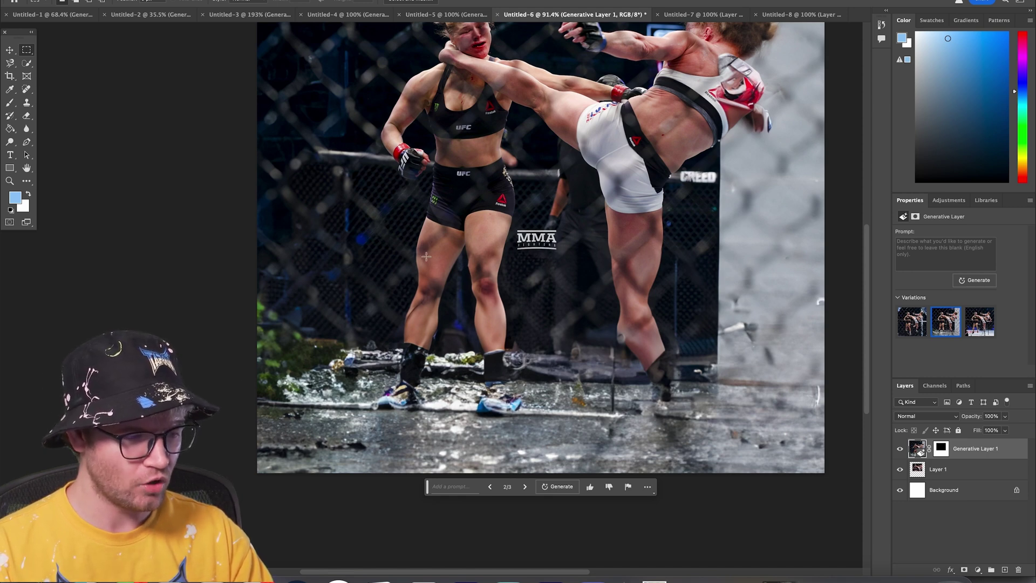
Toggle the generative layer's visibility to compare the second variation with the original, and inspect the kicking fighter's hair, back and legs
left_click(900, 451)
left_click(900, 451)
left_click(900, 451)
left_click(900, 452)
left_click(900, 451)
left_click(900, 451)
left_click(901, 451)
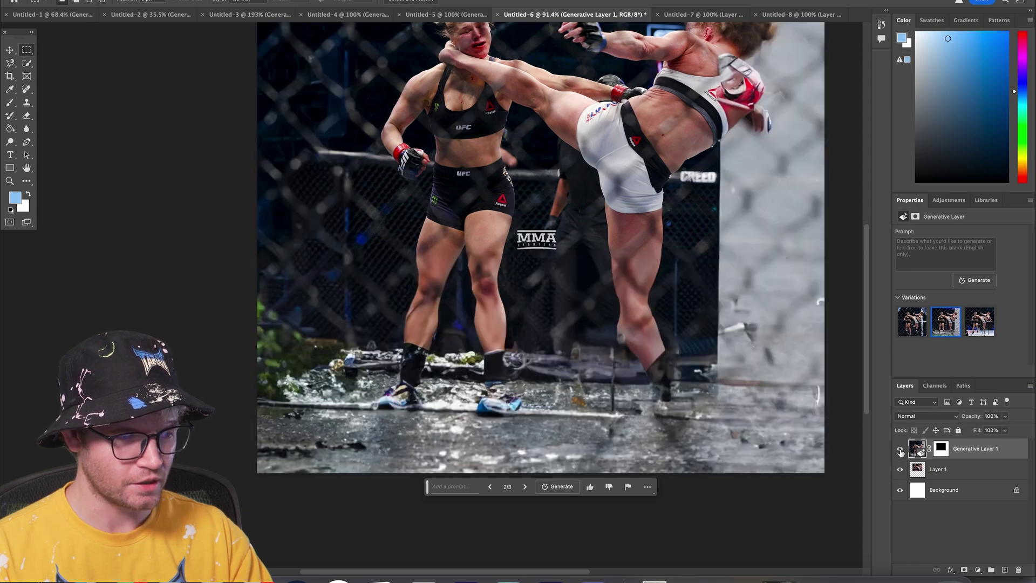
key("ctrl+z")
scroll(660, 131, "up", 5)
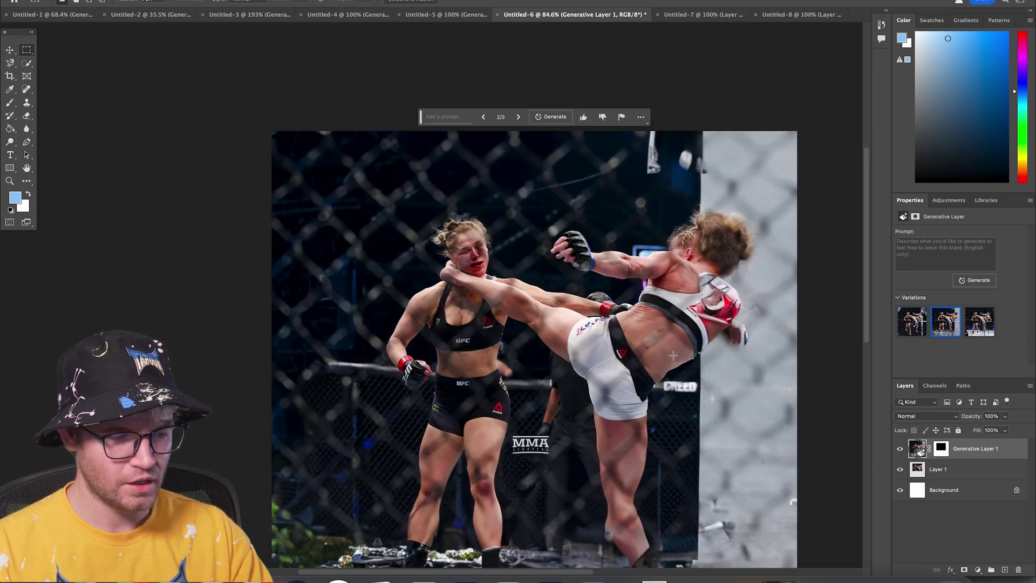
scroll(535, 308, "down", 8)
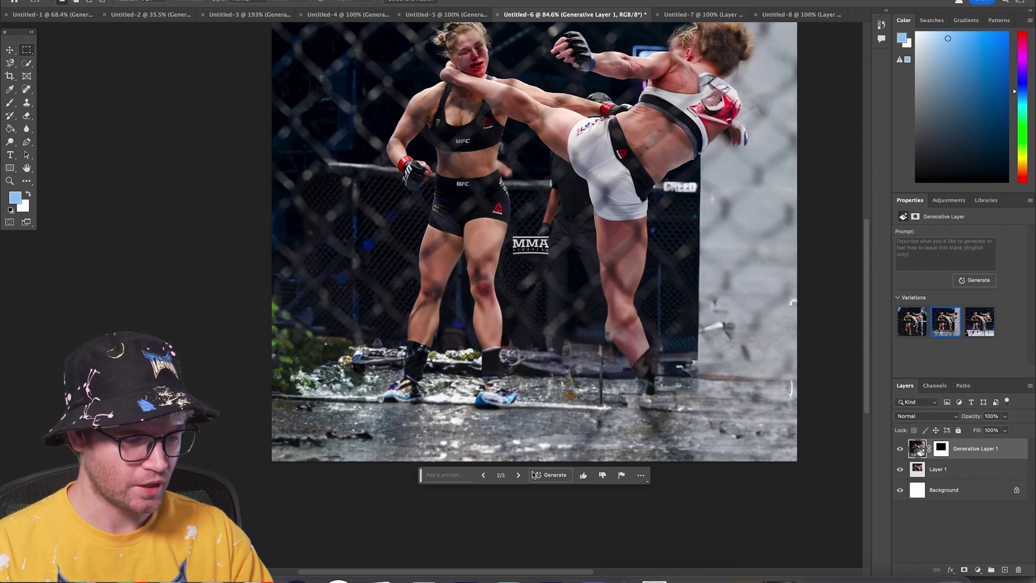
Show the third variation of the head-kick photo and examine the generated arm, legs and arena floor
left_click(519, 475)
scroll(508, 346, "down", 5)
scroll(508, 312, "up", 5)
scroll(612, 460, "down", 2)
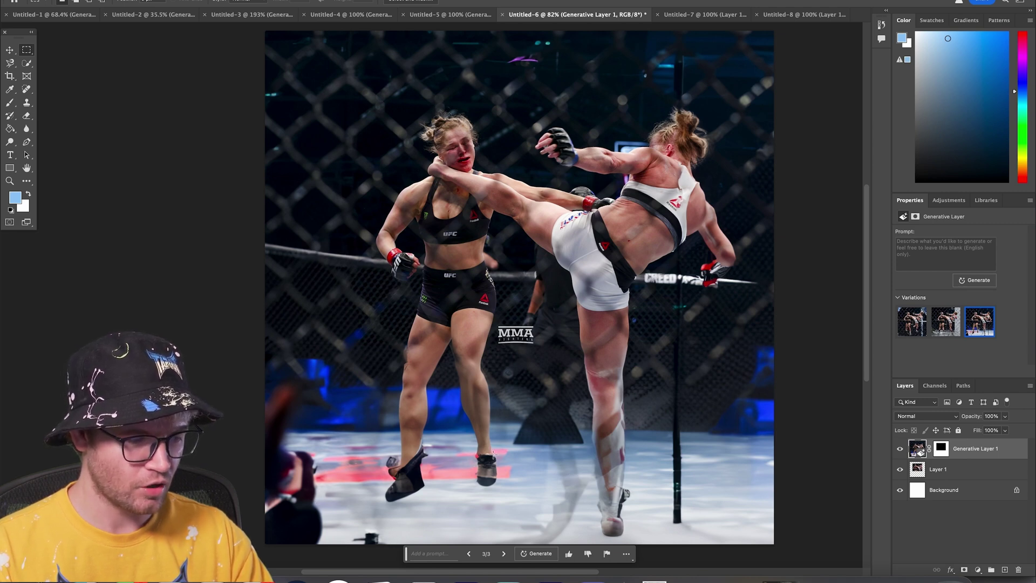
scroll(448, 430, "down", 2)
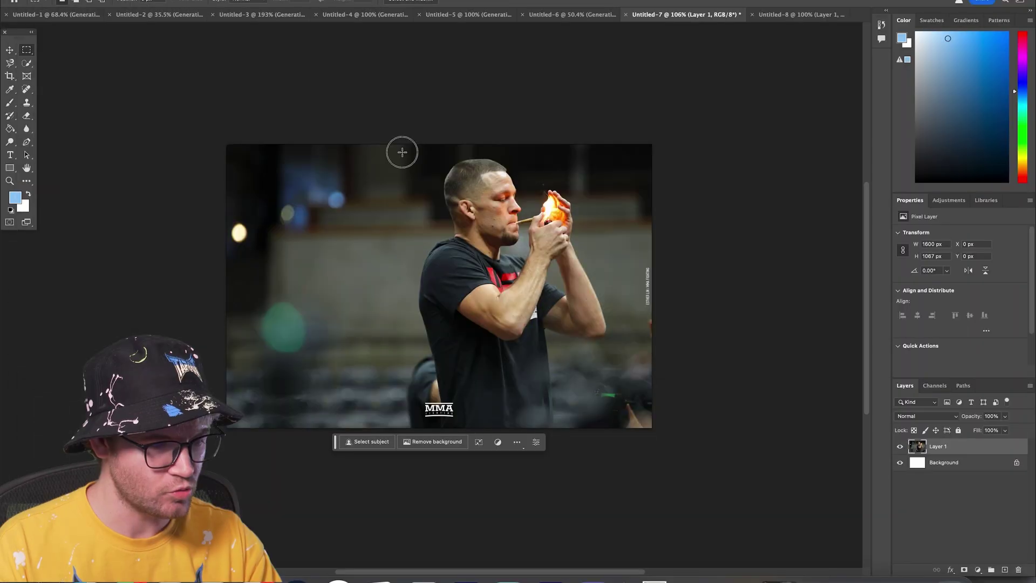
Select a rectangle around the fighter holding the flame and regenerate everything outside it with a blank-prompt Generative Fill
left_click_drag(402, 152, 617, 373)
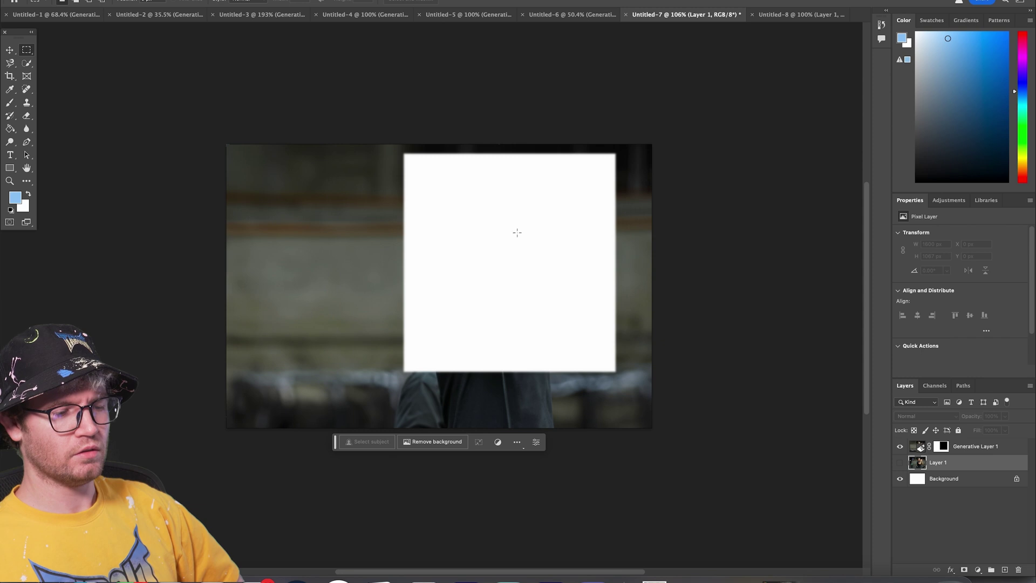
Show the original photo layer again and toggle the generative layer's visibility to compare the regenerated background with the original
left_click(900, 462)
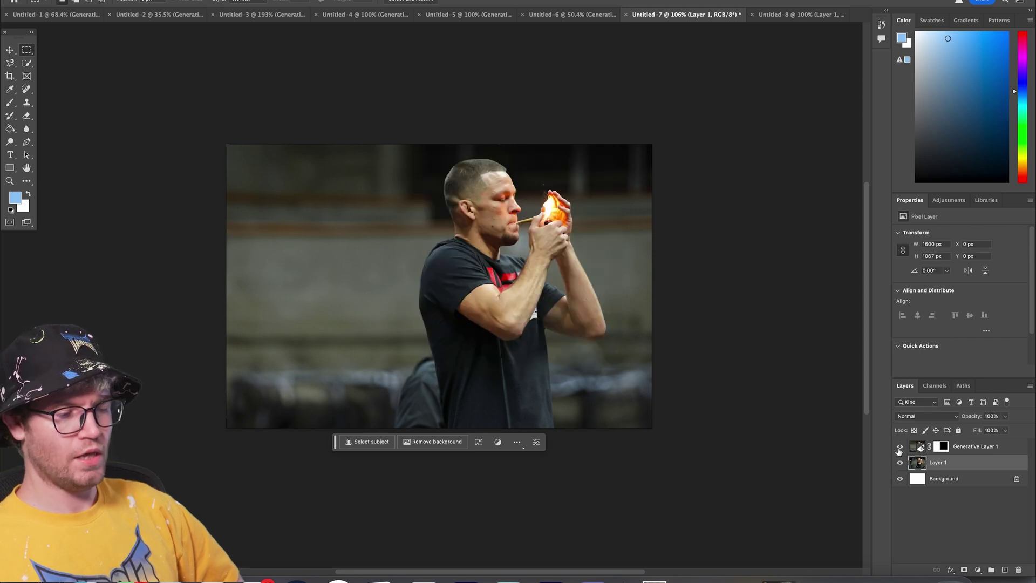
left_click(899, 448)
left_click(899, 448)
left_click(899, 448)
left_click(899, 448)
left_click(899, 448)
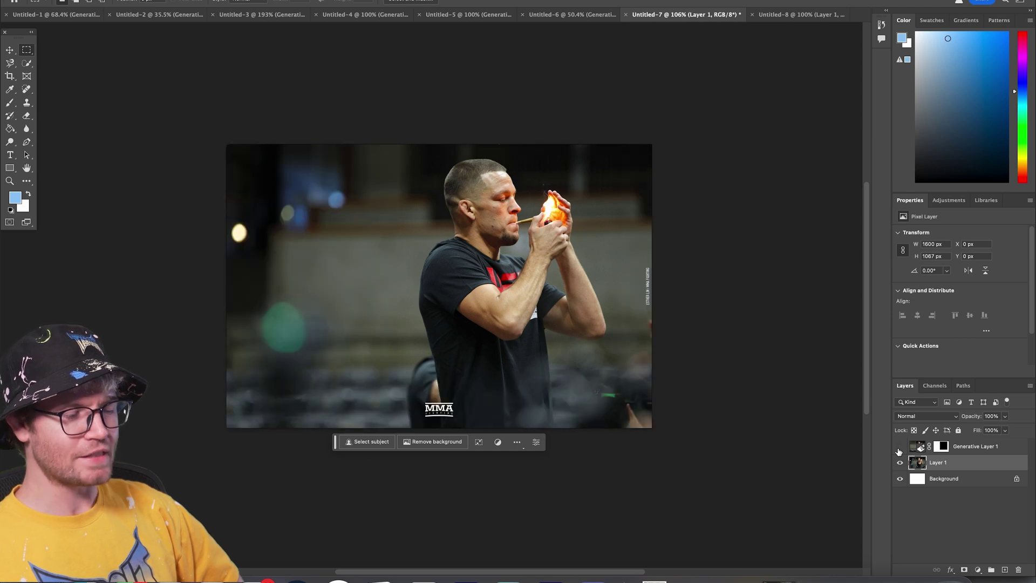
left_click(899, 448)
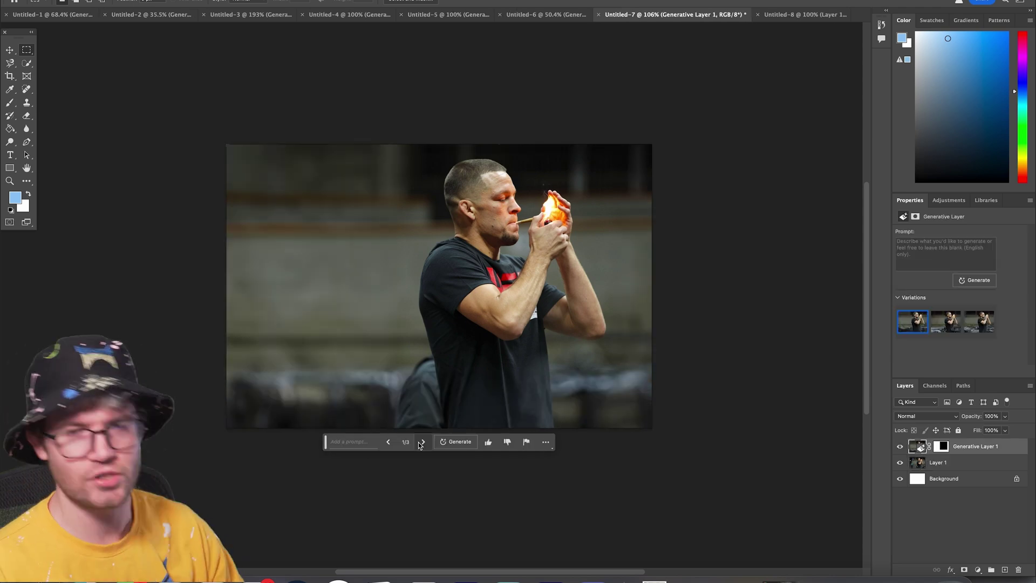
Cycle through the generated backgrounds behind the fighter with the flame, ending on the third variation
left_click(424, 441)
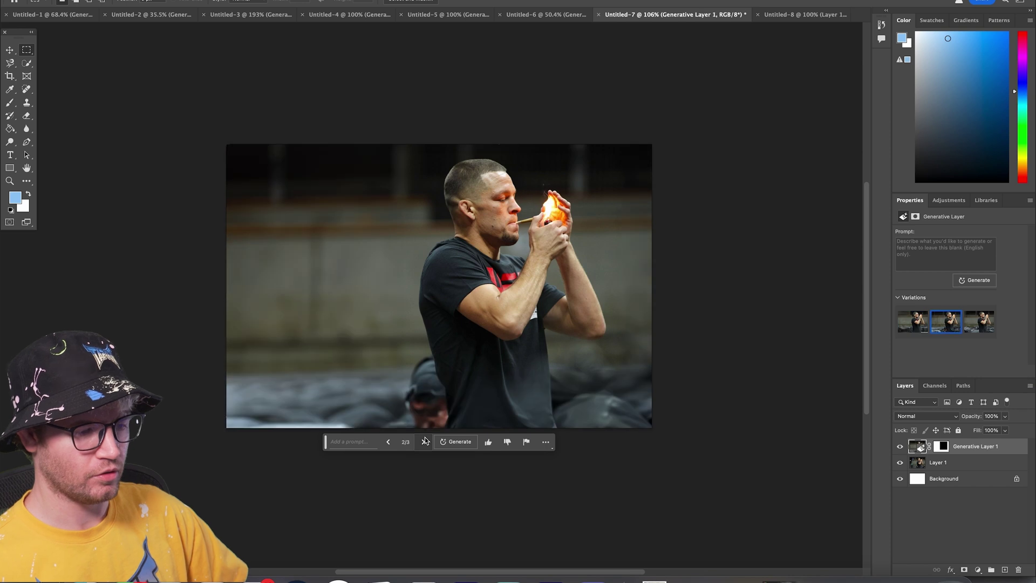
left_click(424, 442)
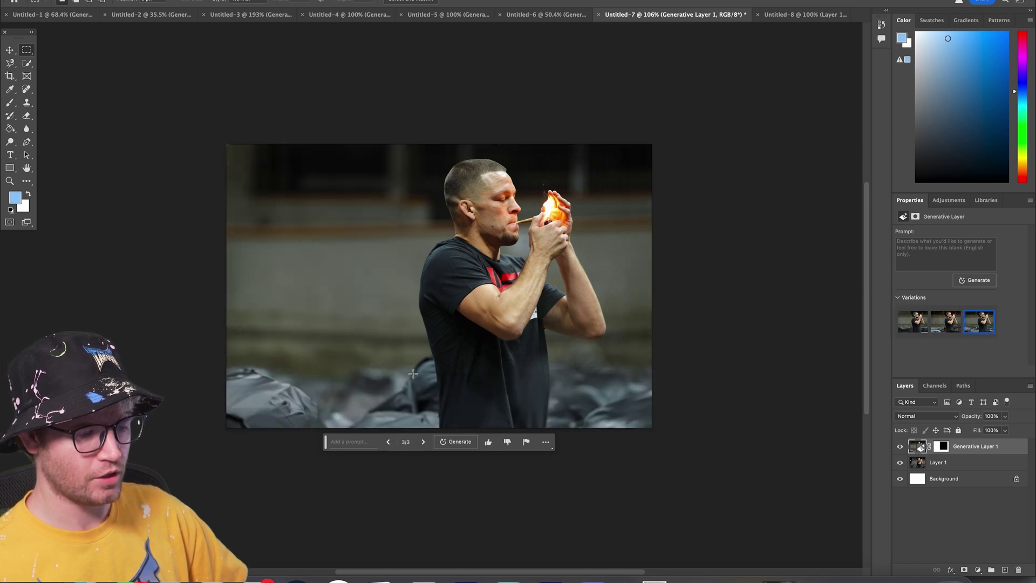
left_click(423, 442)
left_click(423, 442)
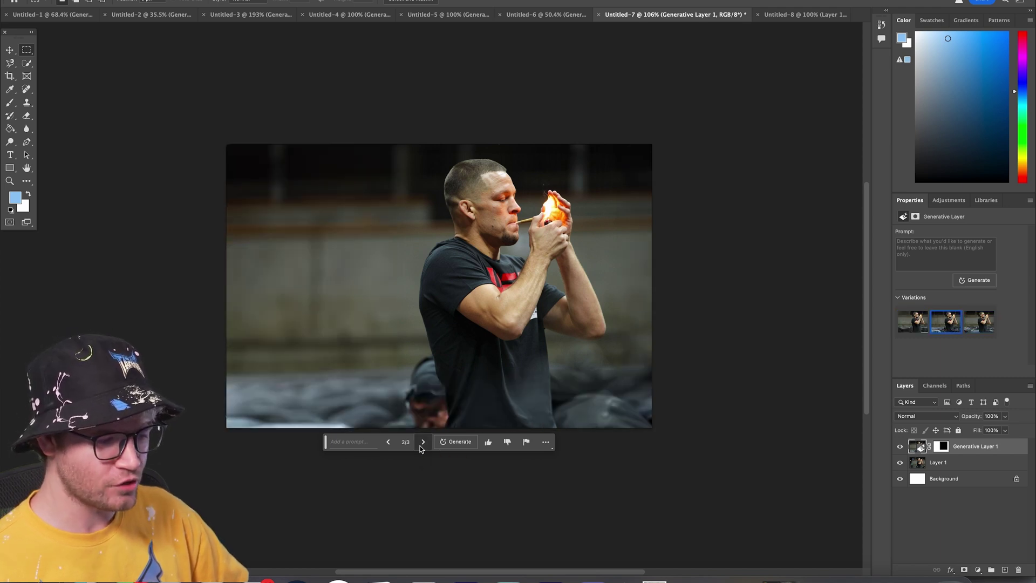
left_click(423, 442)
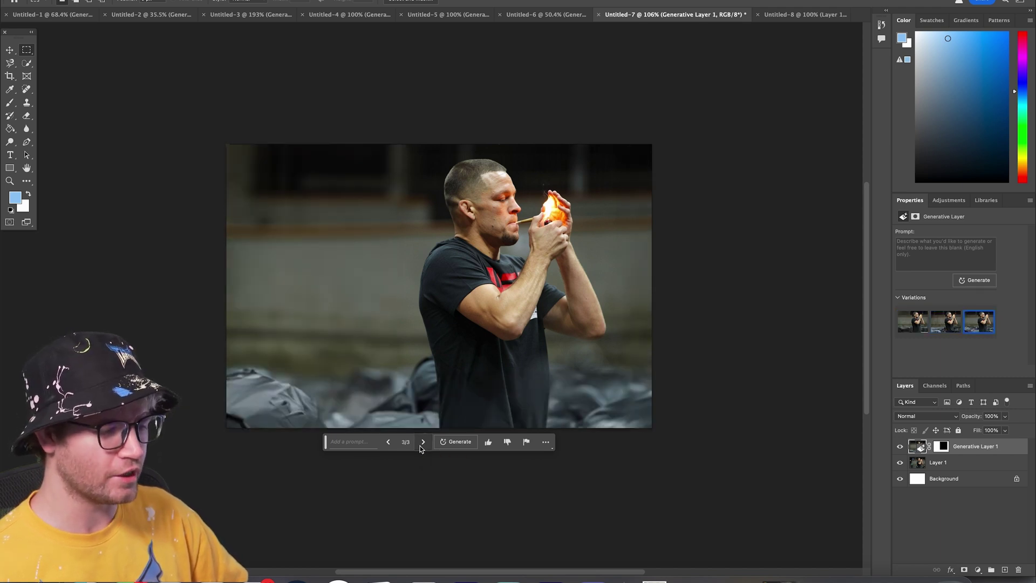
Hide Generative Layer 1 and cycle through Generative Layer 2's variations around the bordered photo of the fighter with the flame, ending on the third
left_click(901, 447)
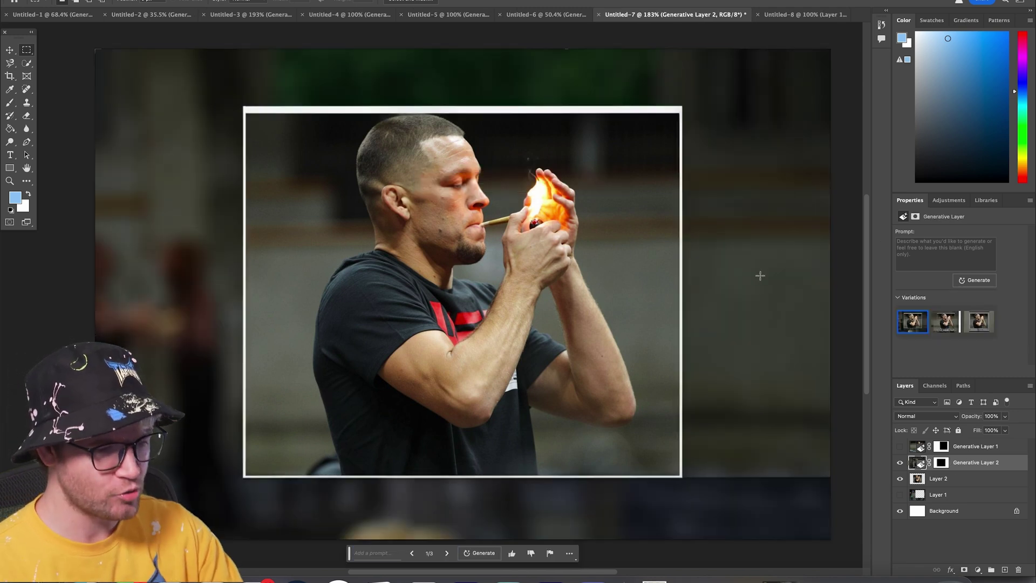
scroll(761, 275, "down", 3)
scroll(756, 356, "up", 1)
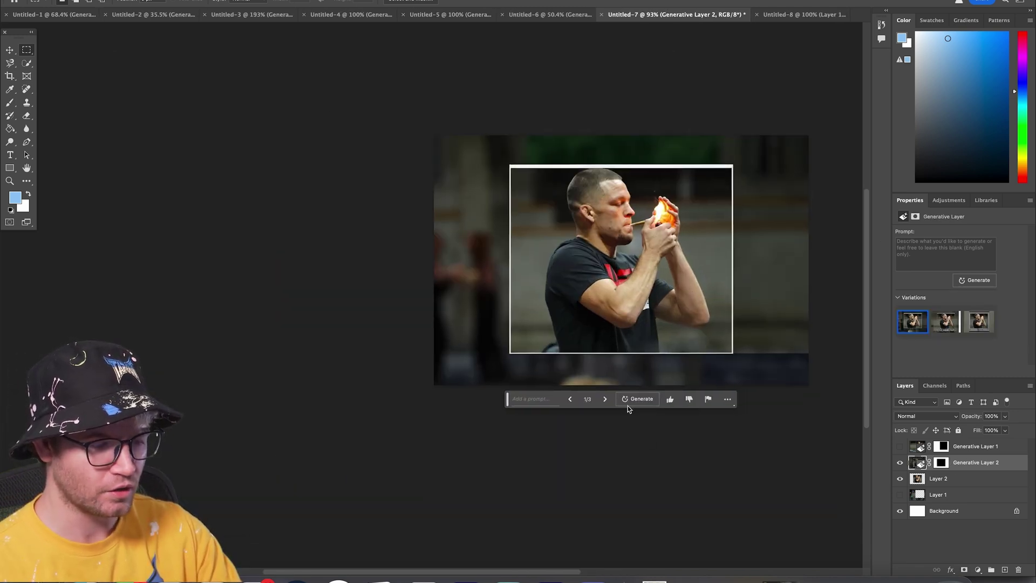
left_click(608, 399)
left_click(607, 399)
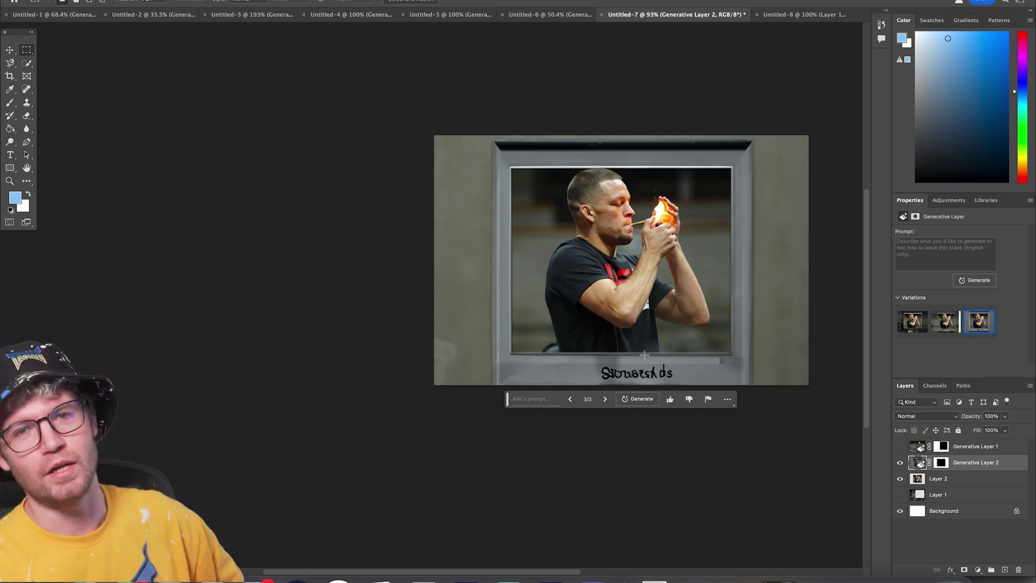
Switch to the Untitled-8 document and extend its canvas above and below the photo with the Crop tool
left_click(767, 16)
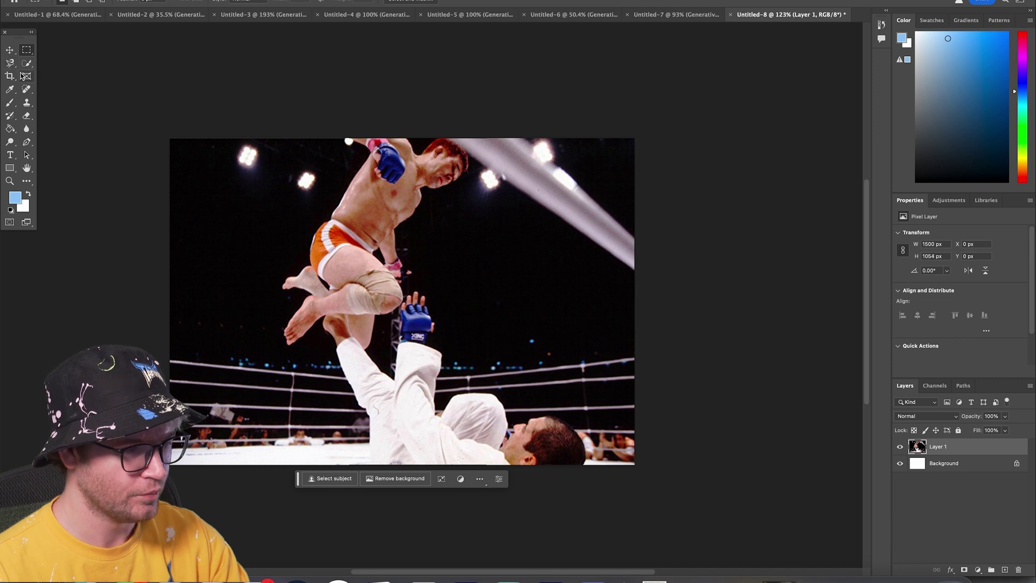
left_click(10, 76)
left_click_drag(396, 138, 399, 104)
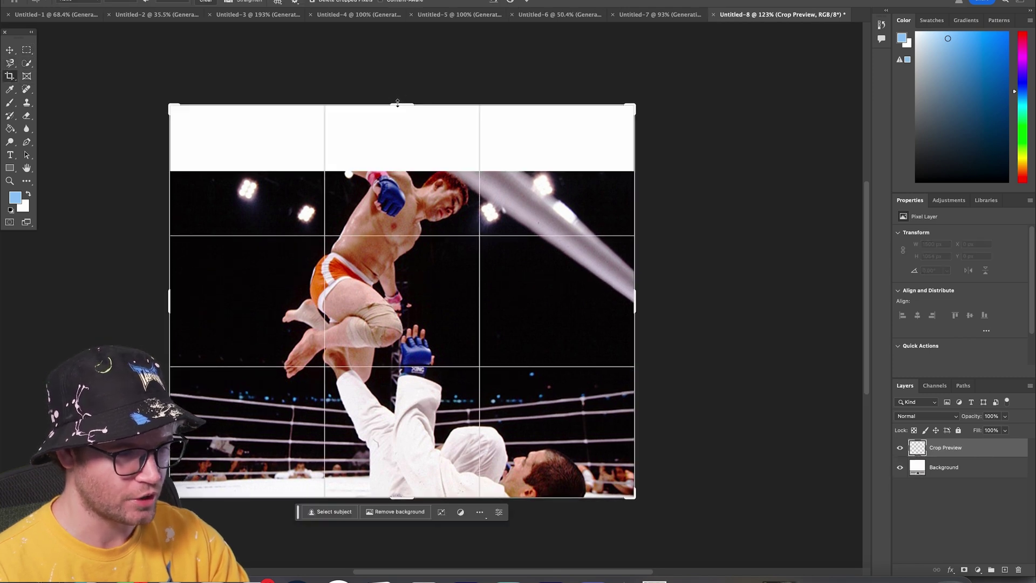
left_click_drag(402, 490, 399, 538)
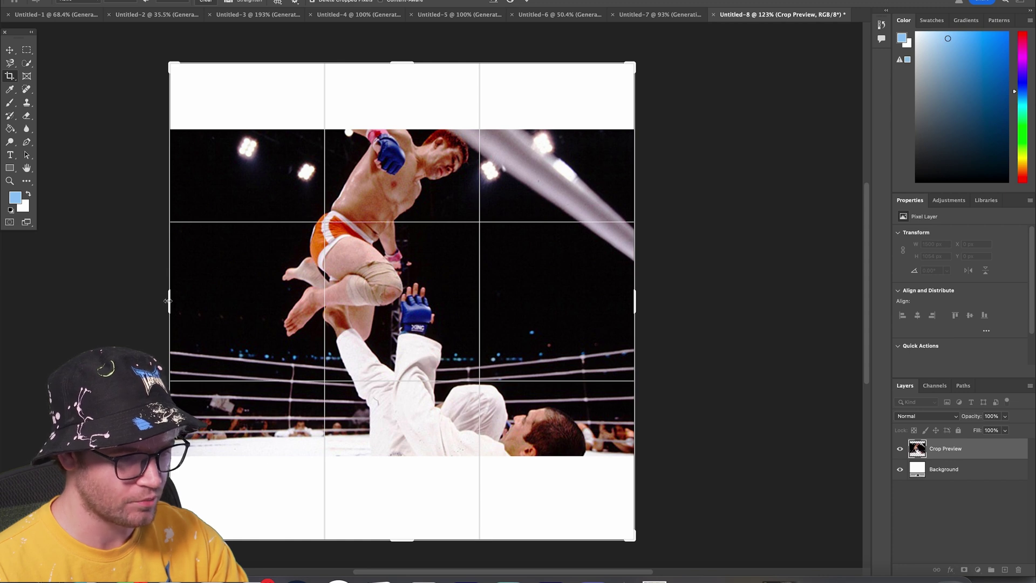
Apply the crop, select the empty strips above and below the photo, and fill them with a blank-prompt Generative Fill
left_click(27, 50)
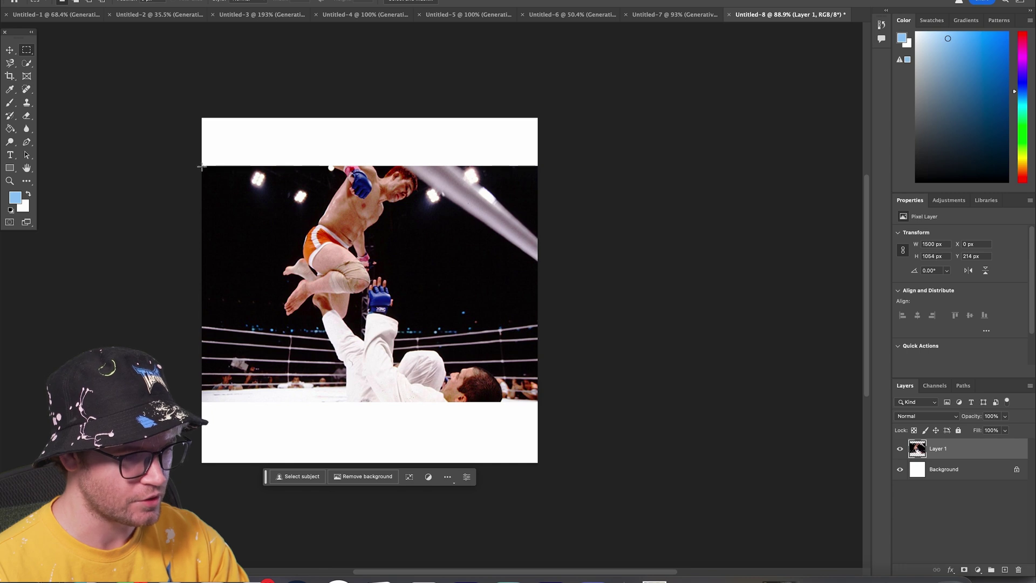
left_click_drag(201, 167, 271, 225)
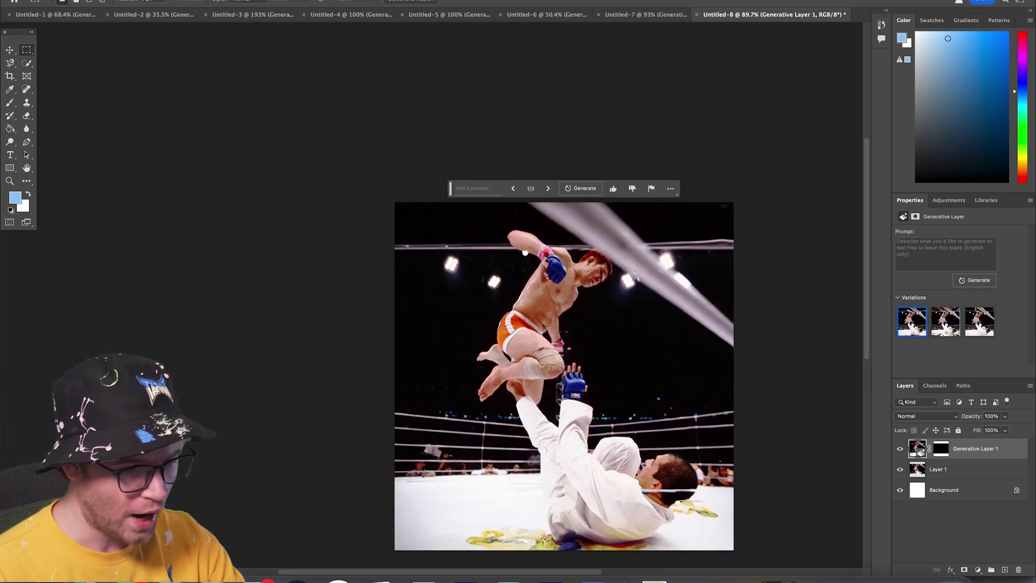
Examine the first variation's generated arm, ropes, lower fighter's body and ring floor up close and as a whole
scroll(599, 386, "down", 3)
scroll(594, 388, "up", 2)
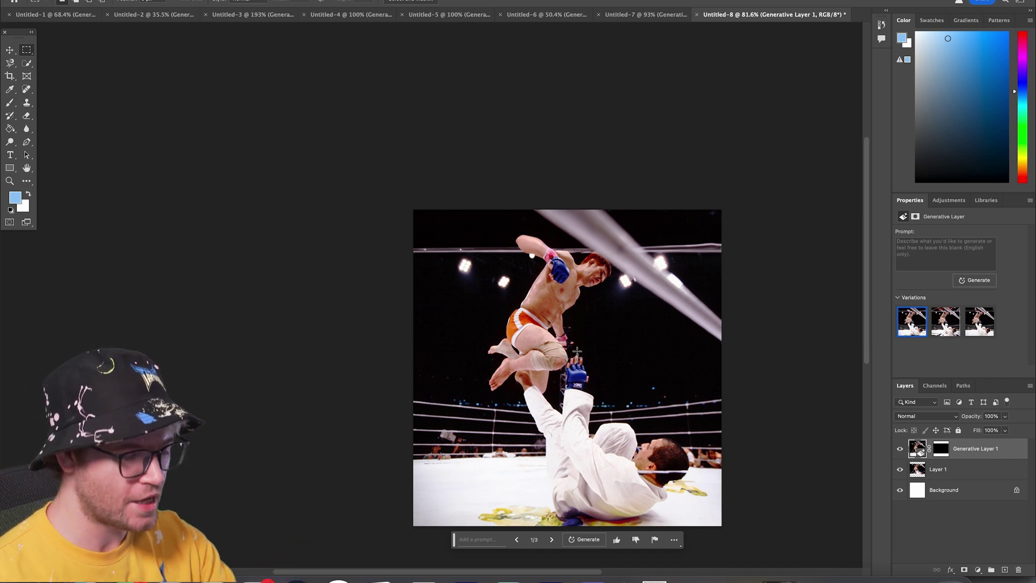
scroll(562, 403, "up", 3)
scroll(623, 408, "down", 5)
scroll(566, 497, "up", 6)
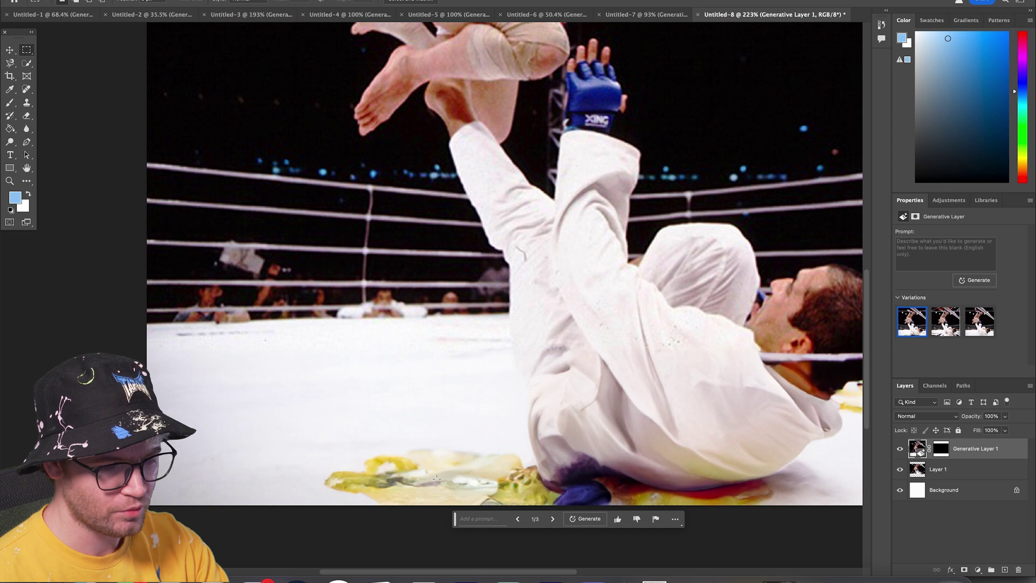
scroll(437, 478, "down", 3)
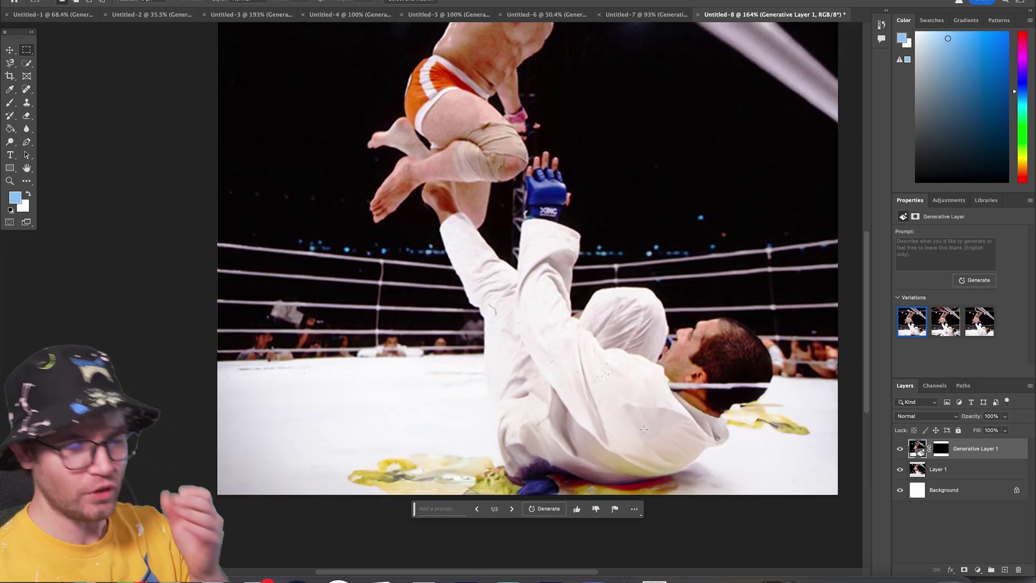
scroll(367, 247, "down", 5)
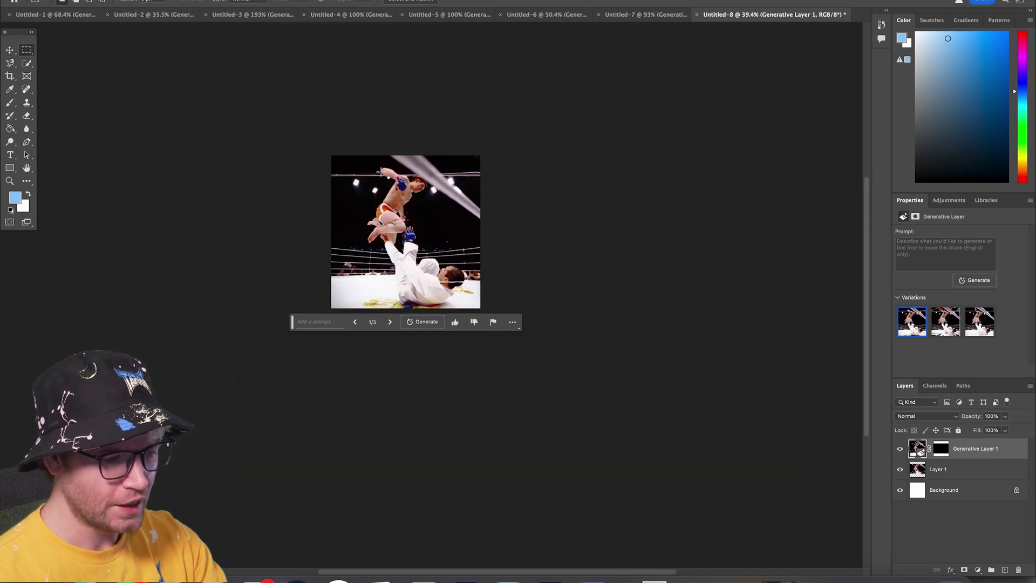
scroll(371, 169, "up", 6)
scroll(538, 226, "down", 2)
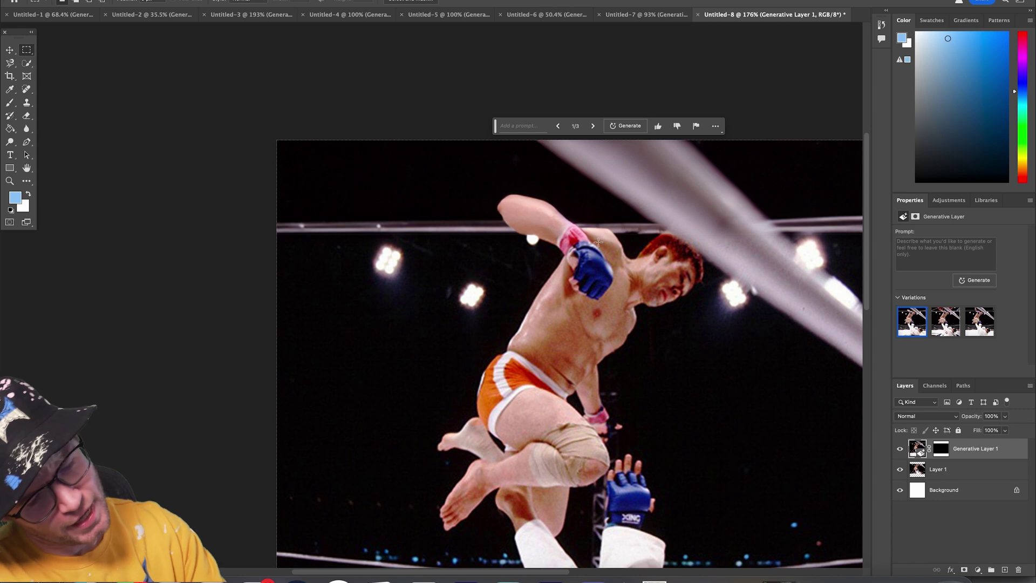
scroll(589, 243, "down", 4)
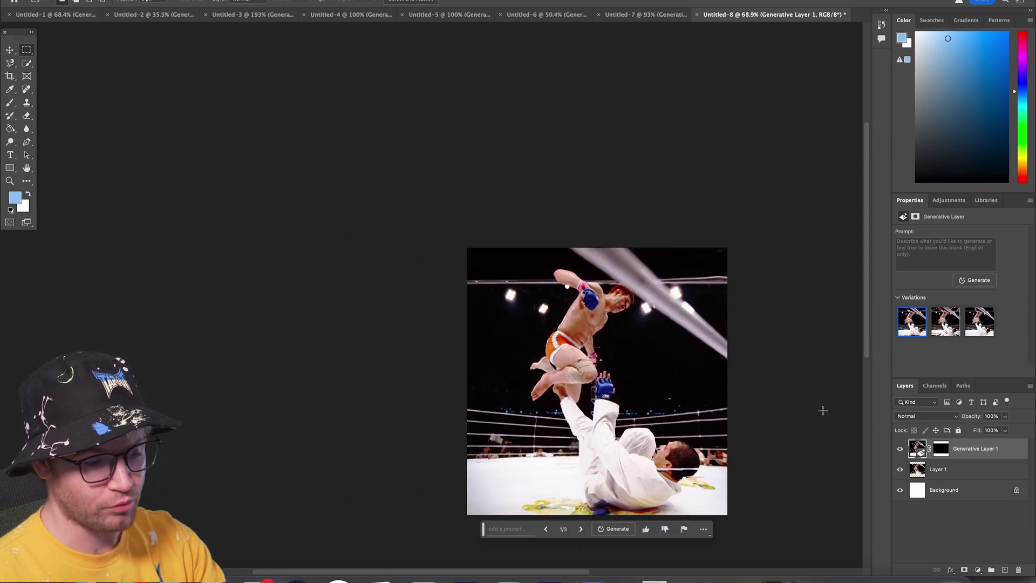
Toggle Generative Layer 1's visibility repeatedly to compare the extended ring photo with the original
left_click(899, 459)
left_click(901, 457)
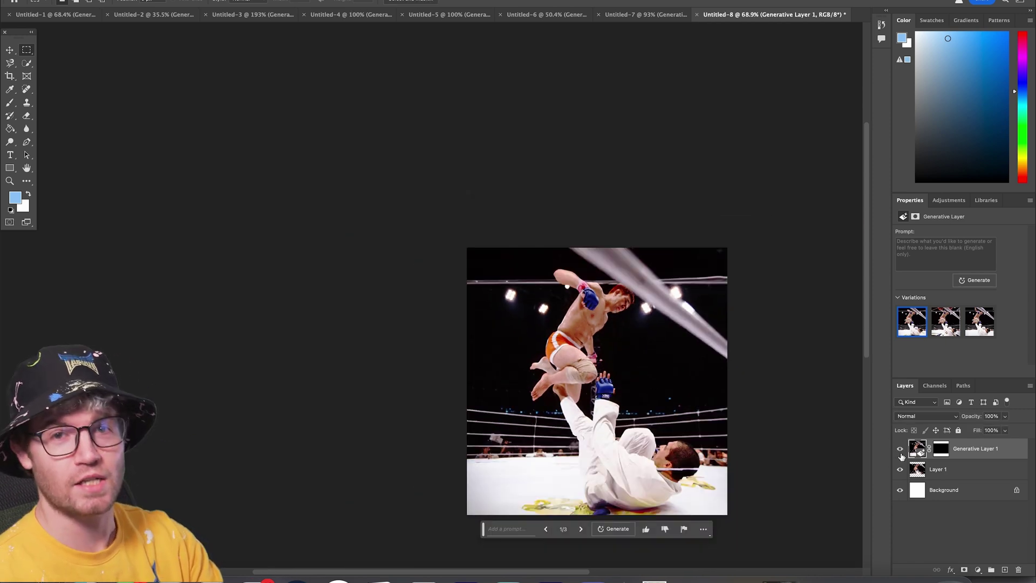
left_click(900, 458)
left_click(900, 457)
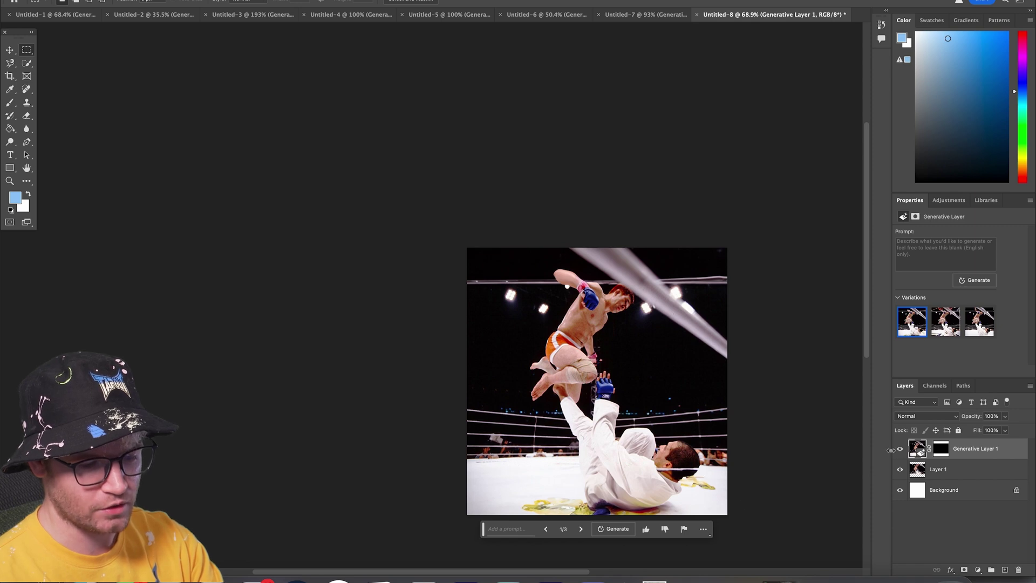
left_click(900, 450)
left_click(900, 450)
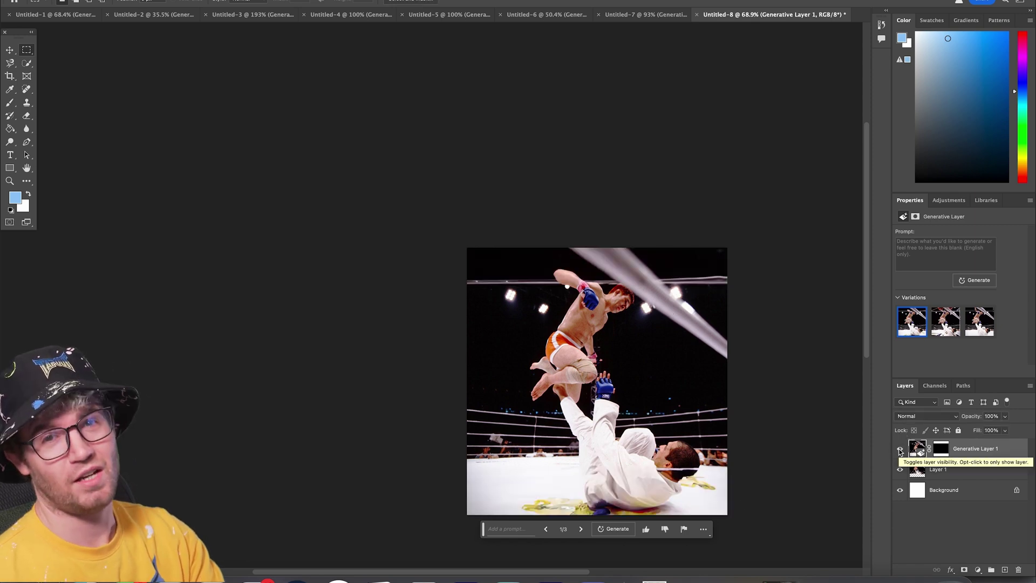
Show the second variation of the ring photo and examine the generated raised arm, lower fighter's gi and ring floor
left_click(581, 529)
scroll(564, 279, "up", 3)
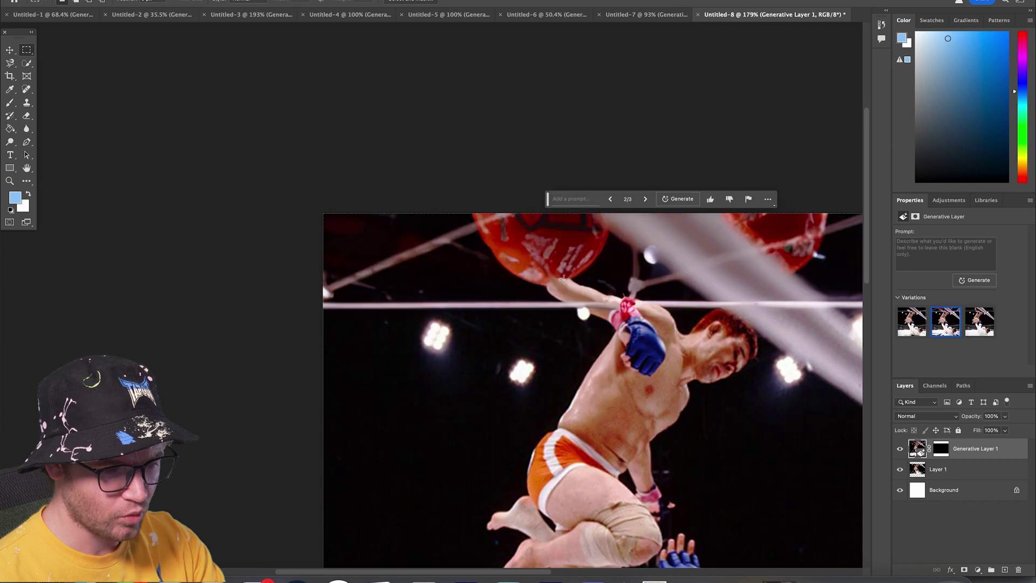
scroll(563, 279, "down", 5)
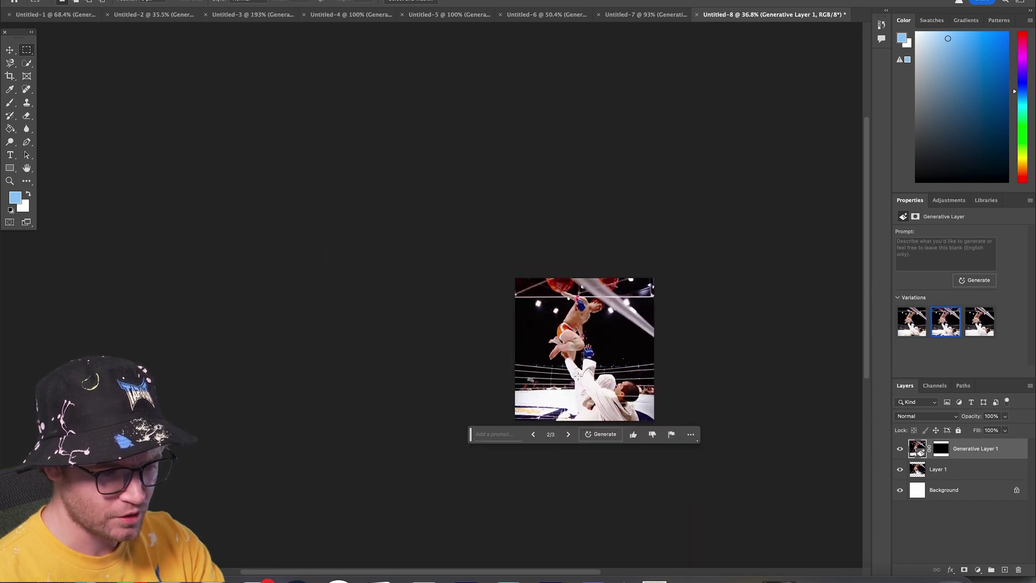
scroll(594, 419, "up", 3)
scroll(594, 419, "up", 3)
scroll(594, 419, "down", 4)
scroll(744, 452, "up", 3)
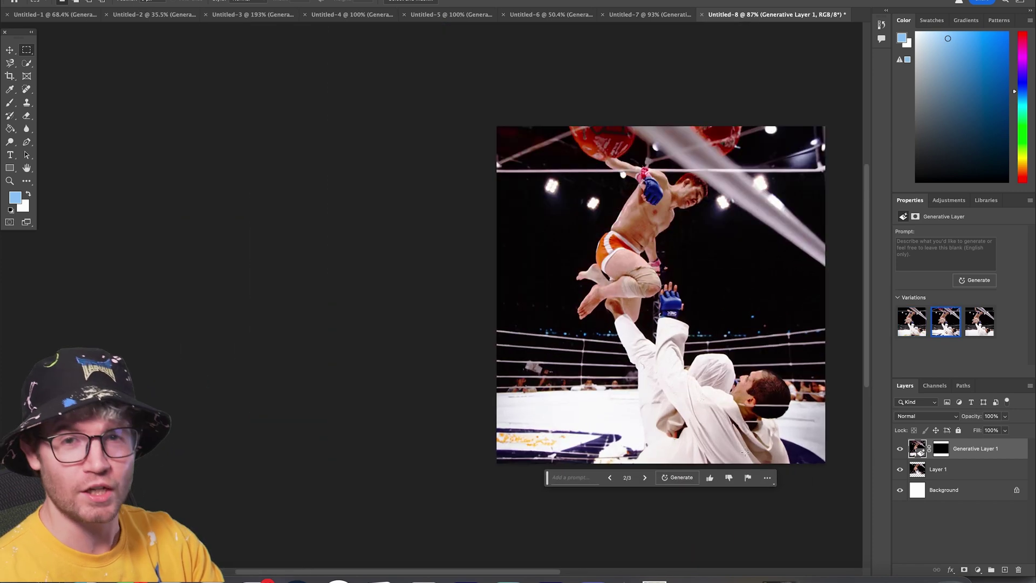
scroll(745, 452, "down", 3)
scroll(706, 440, "up", 5)
scroll(706, 439, "down", 1)
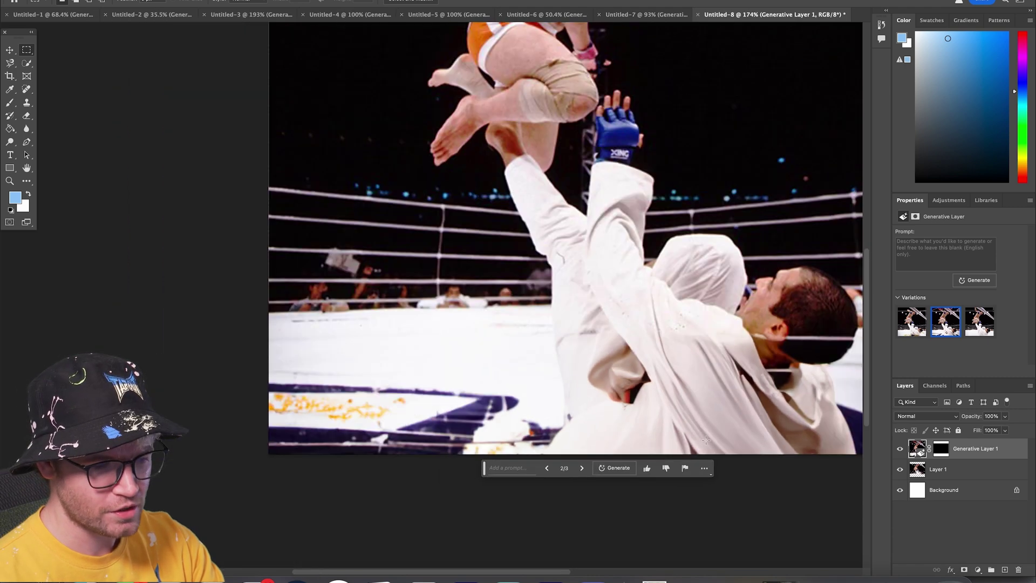
Show the third variation of the ring photo and examine its generated arm, ropes and the lower fighter's back
left_click(582, 468)
scroll(584, 468, "down", 4)
scroll(623, 253, "up", 1)
scroll(624, 254, "up", 3)
scroll(509, 348, "down", 4)
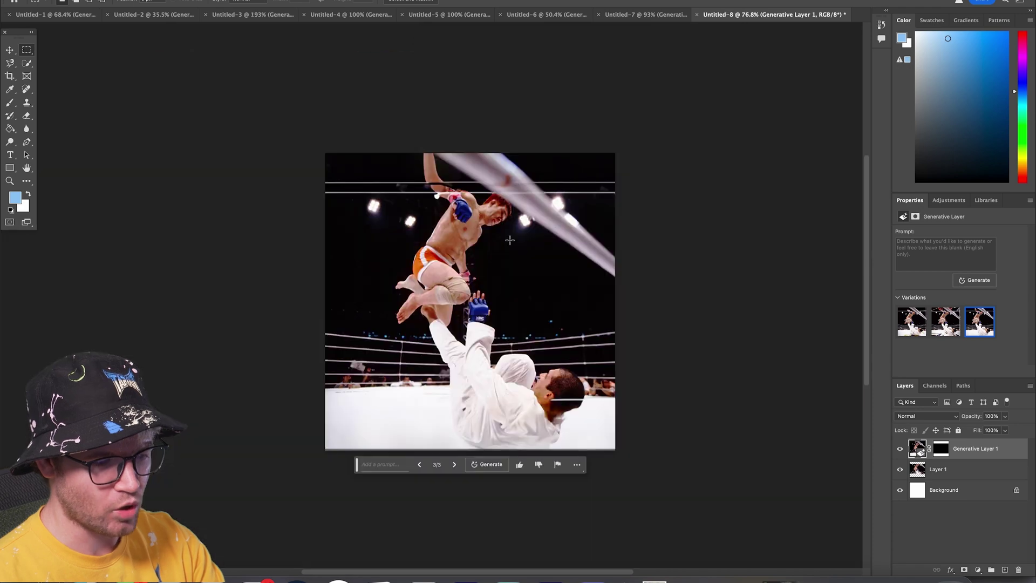
scroll(509, 348, "up", 6)
scroll(492, 375, "down", 3)
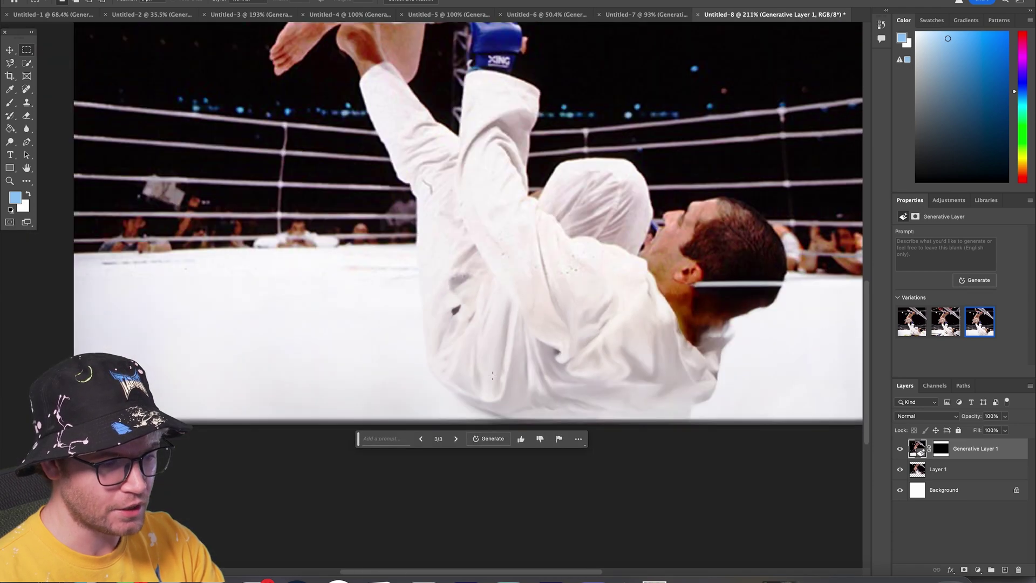
scroll(497, 366, "down", 3)
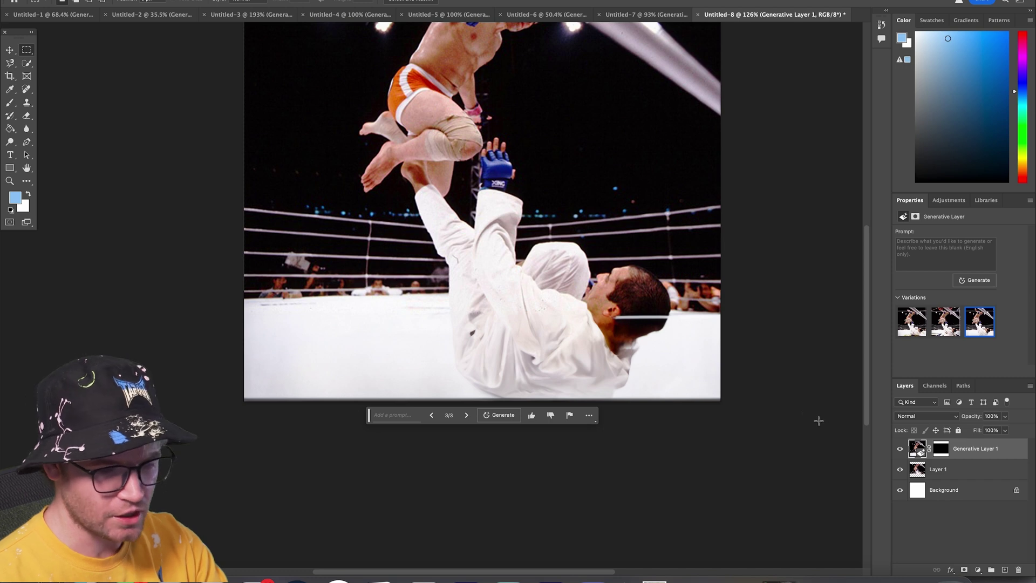
Cycle through all three variations to compare the lower fighter's generated body, ending on the third, and inspect the whole image
left_click(467, 415)
left_click(430, 415)
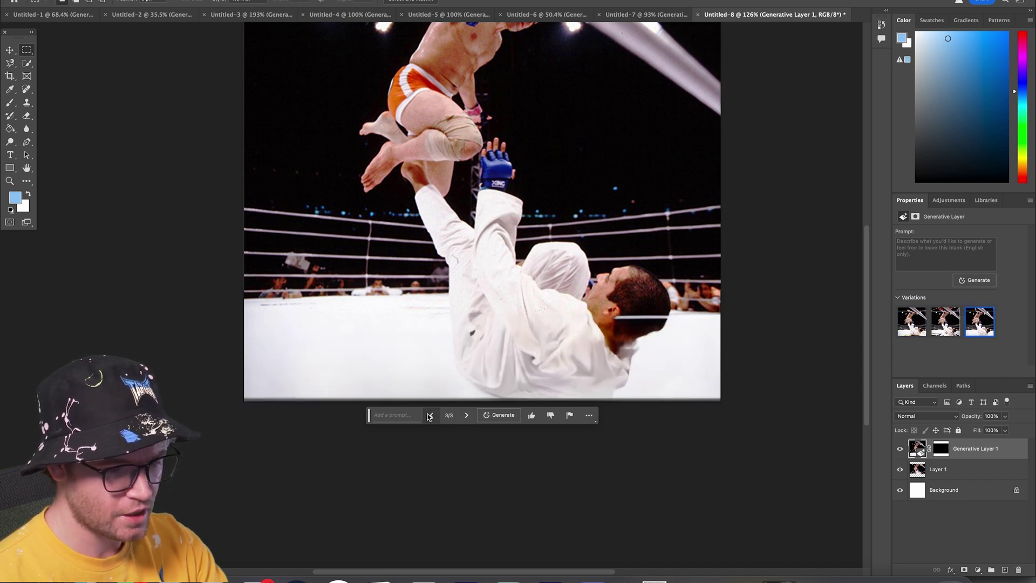
left_click(468, 416)
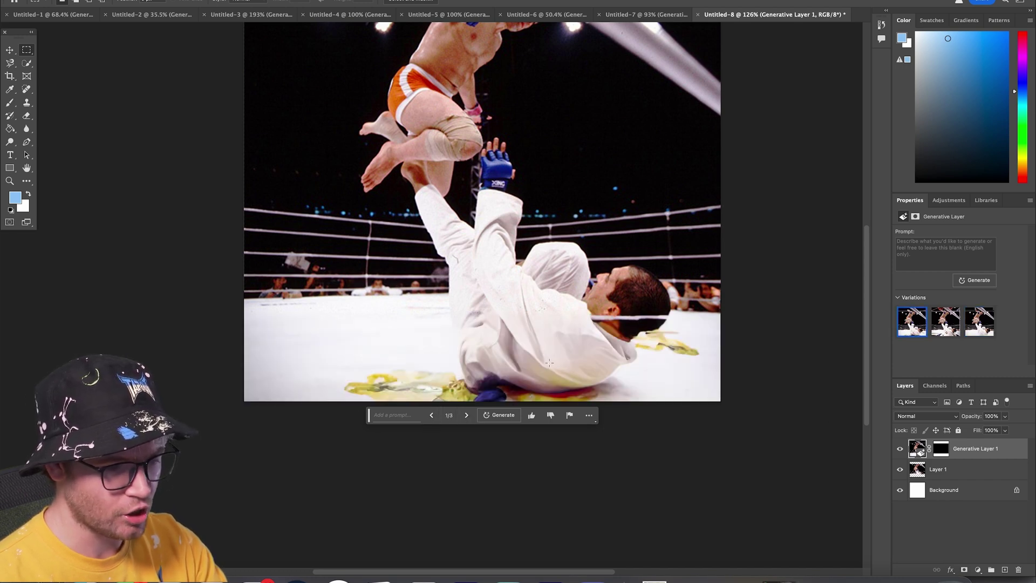
left_click(467, 416)
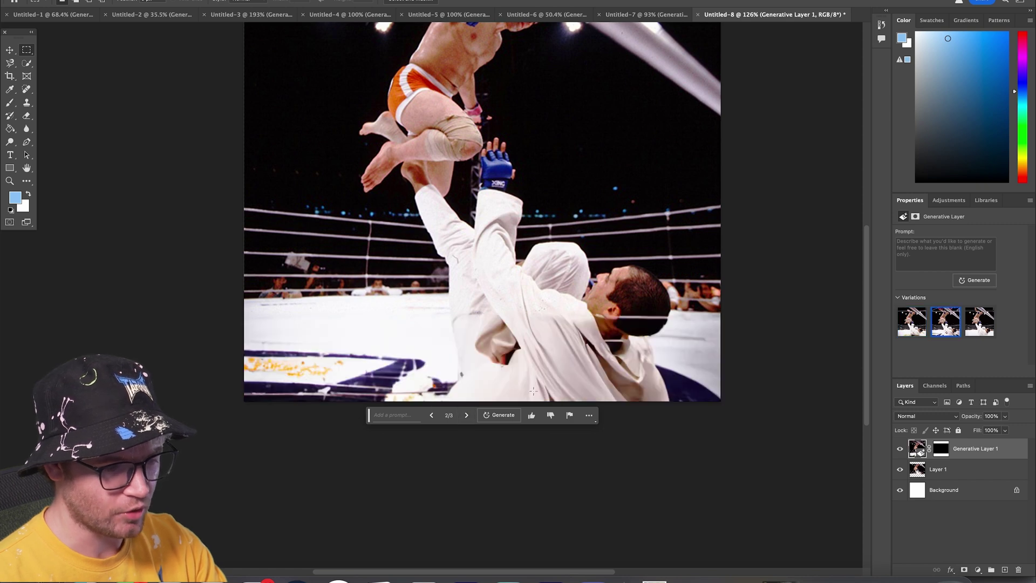
left_click(466, 415)
scroll(423, 197, "down", 5)
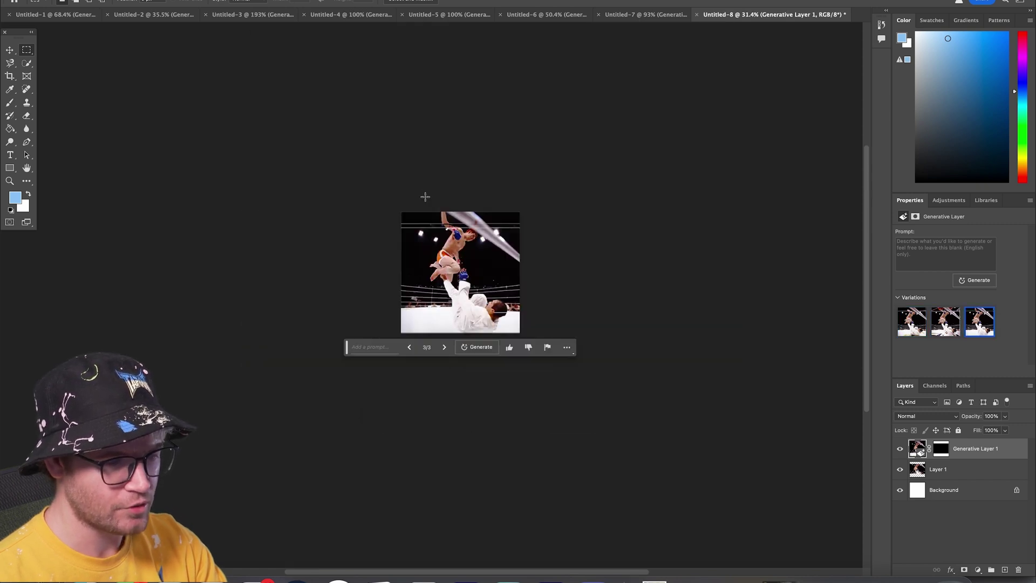
scroll(427, 223, "up", 5)
scroll(506, 262, "up", 1)
scroll(545, 487, "down", 3)
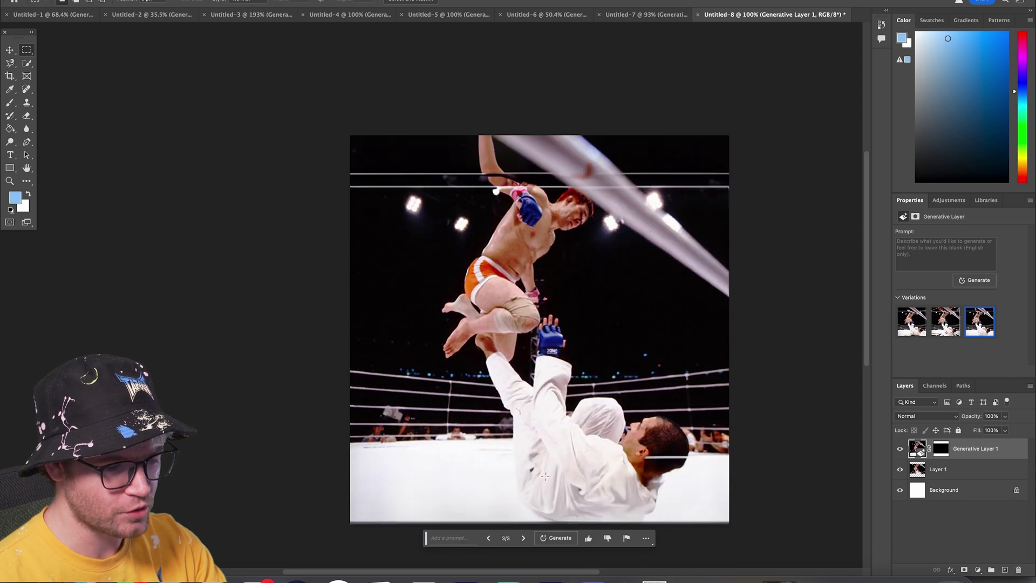
Return to the first variation of the ring photo and examine the overall extended image
left_click(523, 546)
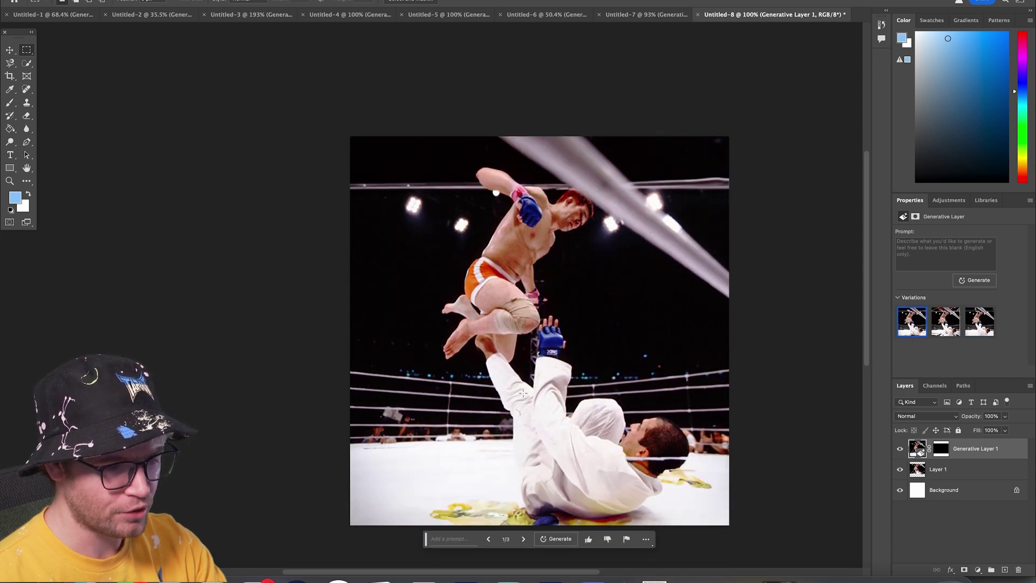
scroll(503, 467, "down", 1)
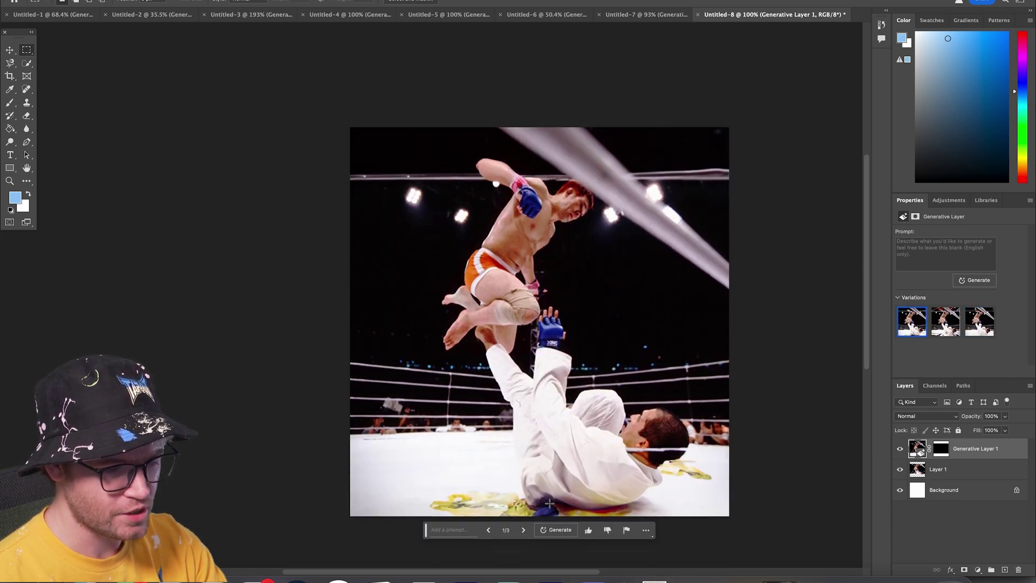
scroll(550, 413, "down", 5)
scroll(551, 413, "up", 5)
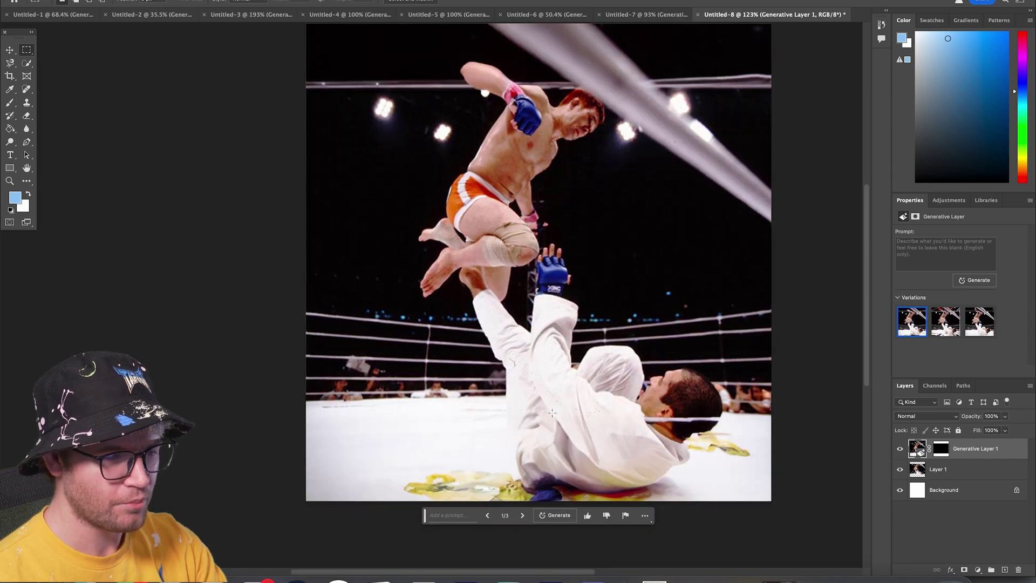
scroll(551, 413, "down", 2)
scroll(550, 413, "up", 1)
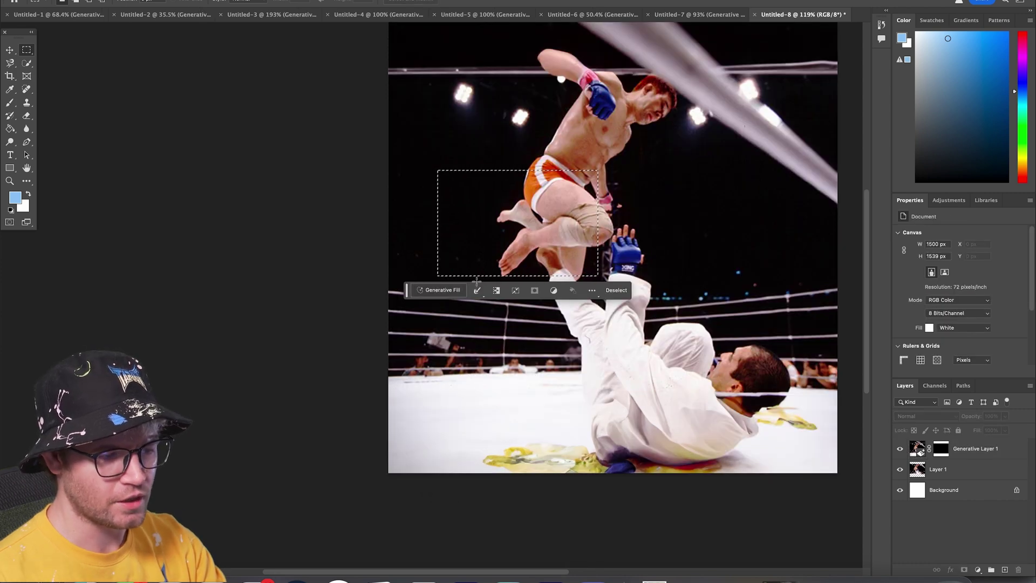
Start a Generative Fill for the rectangular selection around the jumping fighter's legs
left_click(431, 292)
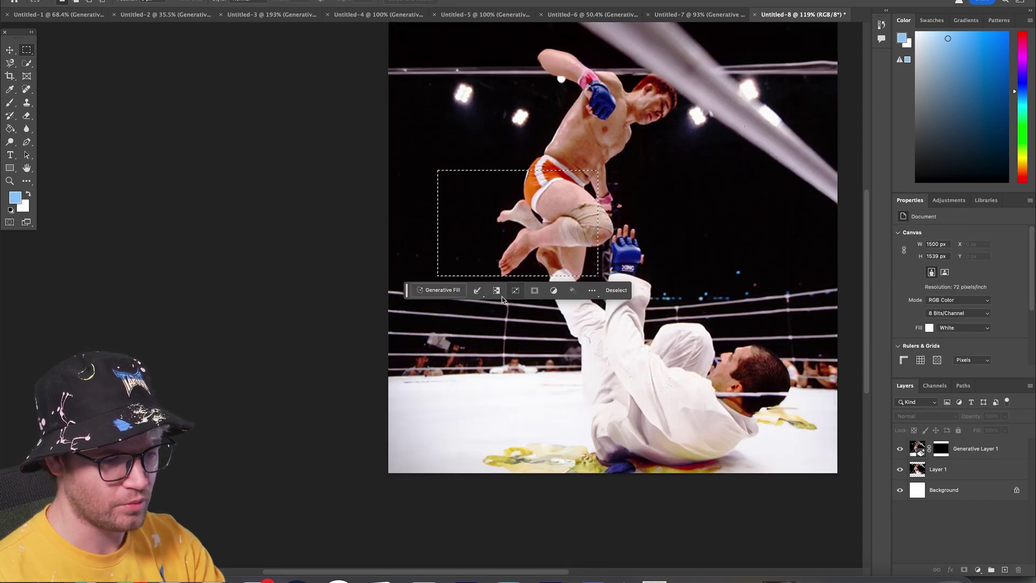